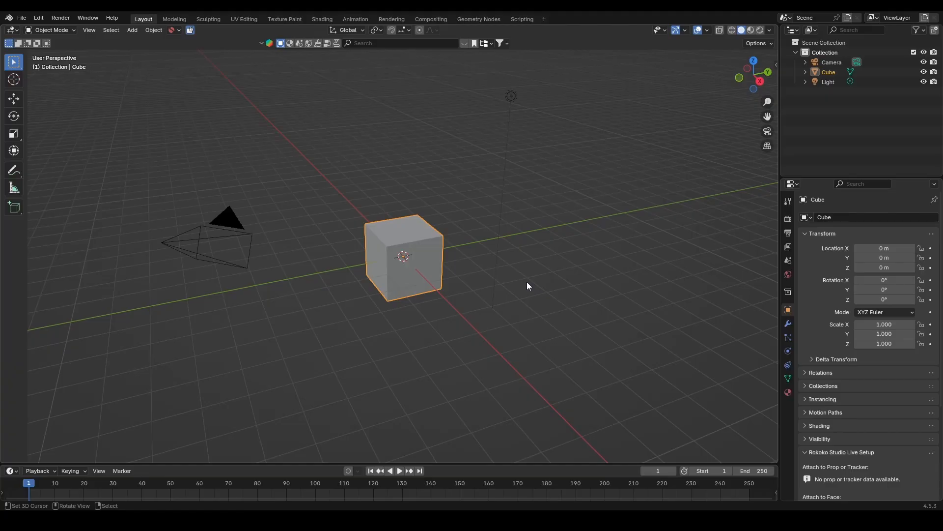
Look inside the Sample Textures folder and return to the SOB Jade Layers Painter V1.0 folder
scroll(527, 282, down, 2)
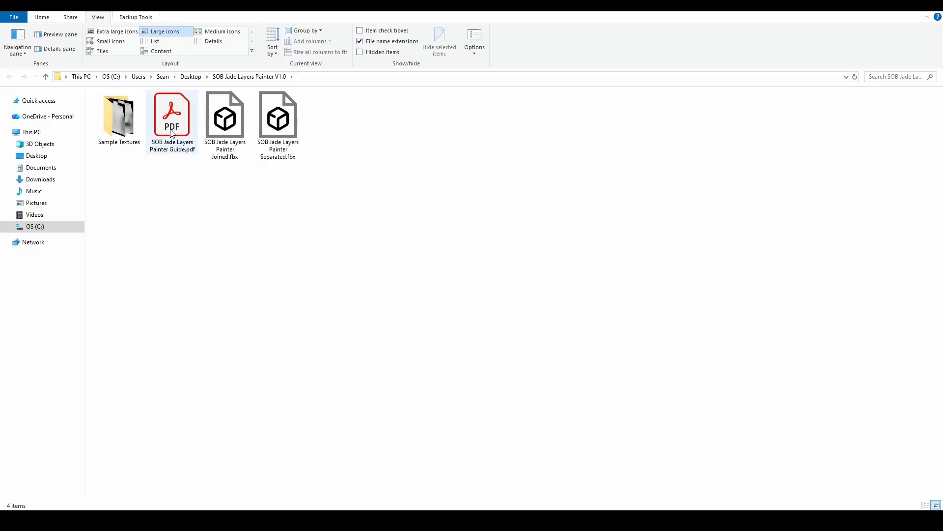
double_click(135, 132)
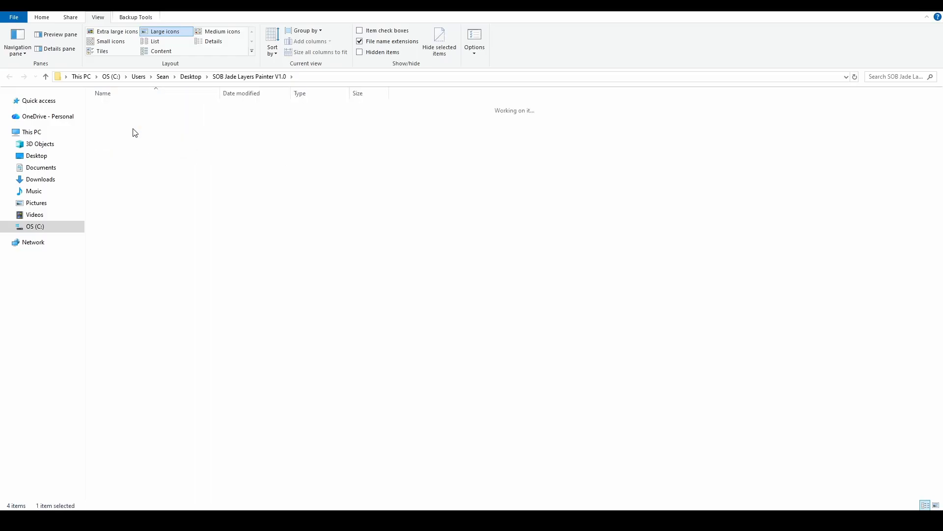
click(277, 77)
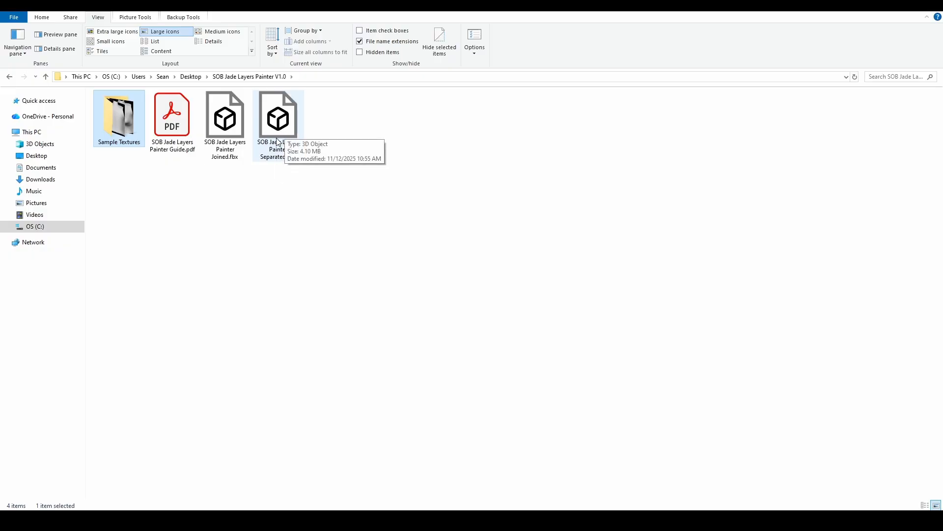
Import SOB Jade Layers Painter Separated.fbx into the Blender scene with the default FBX import settings
click(225, 138)
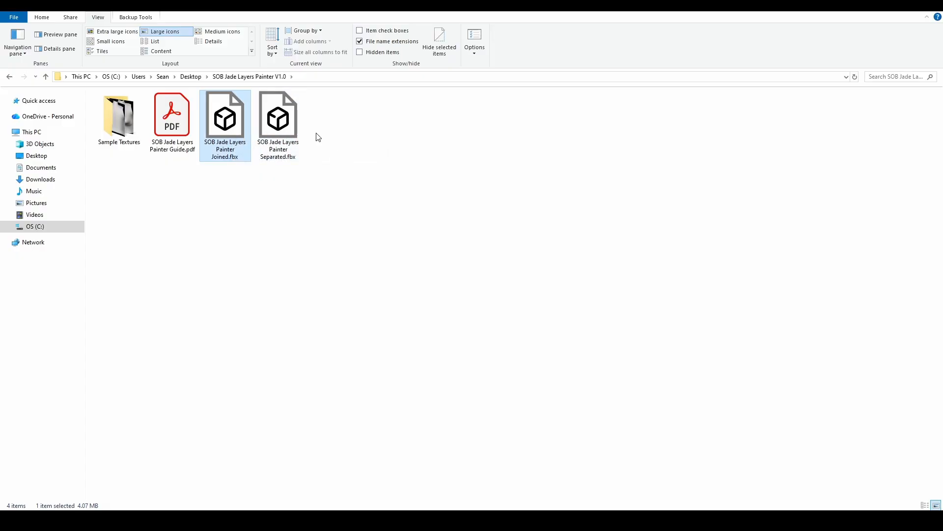
click(294, 132)
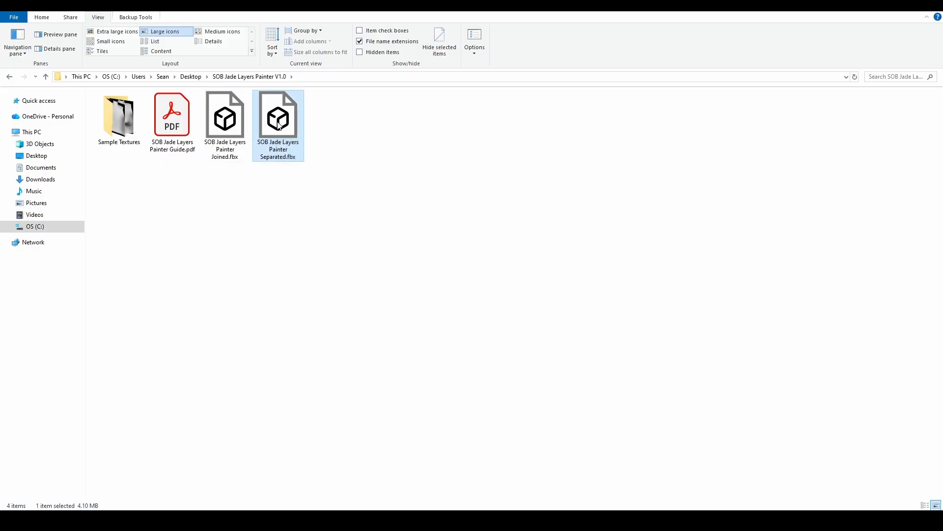
drag(279, 126, 530, 314)
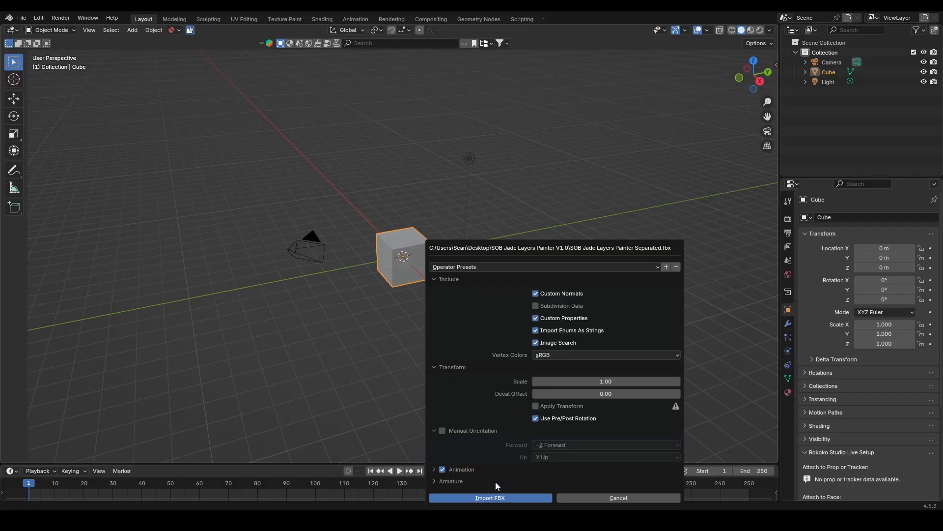
click(500, 497)
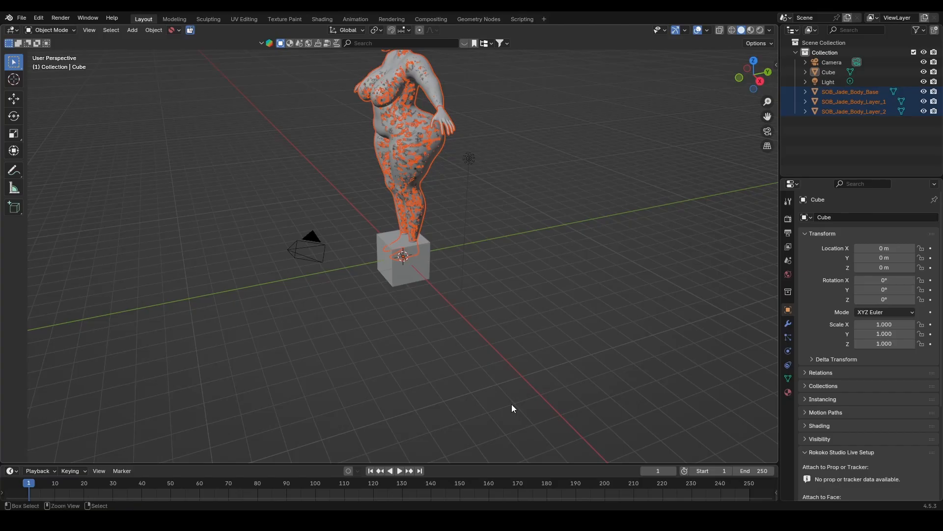
Delete the default camera, cube and light, keeping only the three imported body meshes
key(ctrl+i)
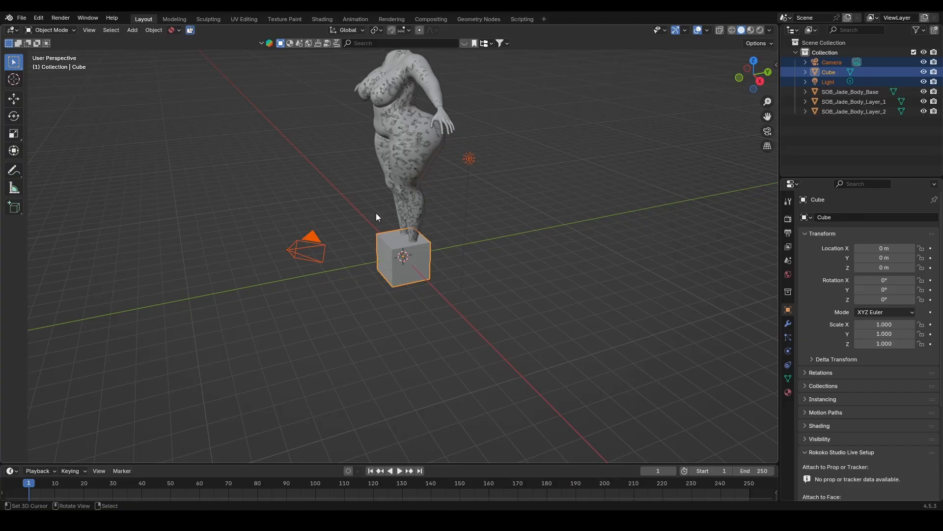
key(x)
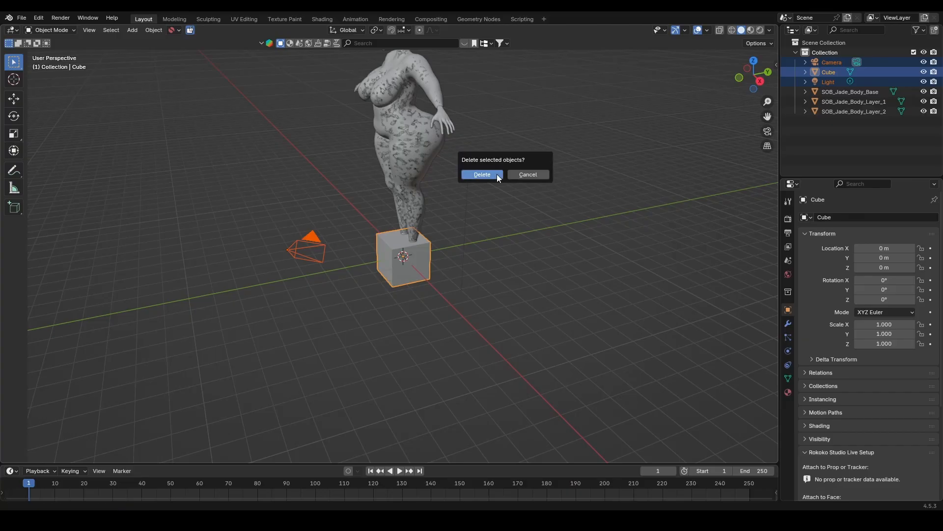
click(498, 176)
Examine the full body from the front, comparing the outlines of the base, Layer 1 and Layer 2 meshes
key(KP_1)
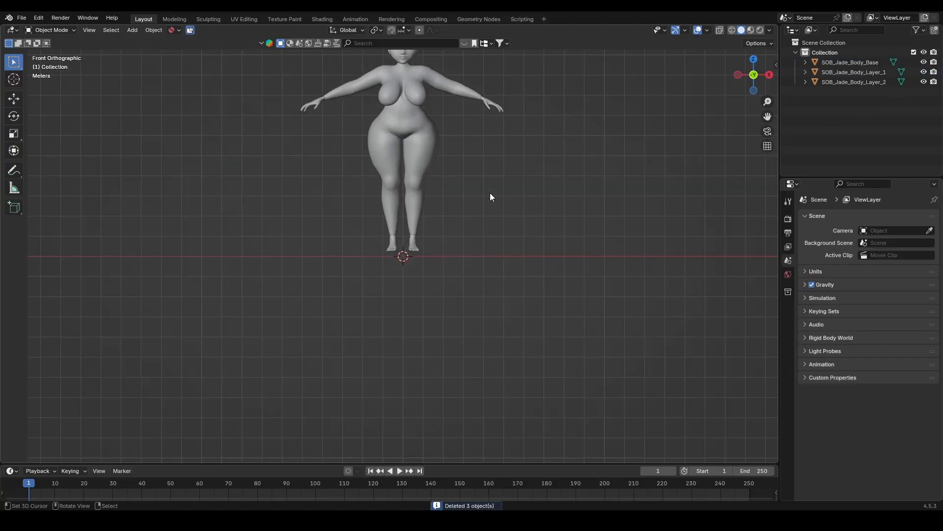
key(Home)
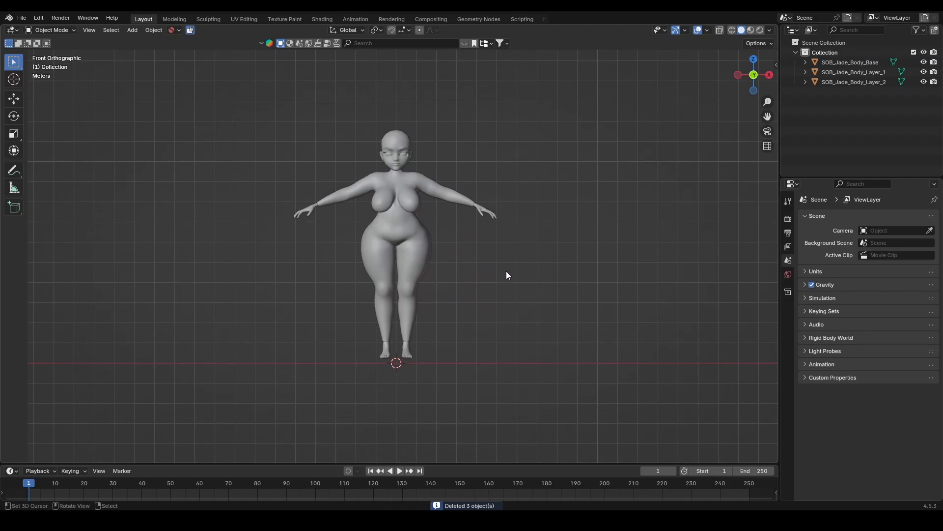
scroll(506, 271, up, 1)
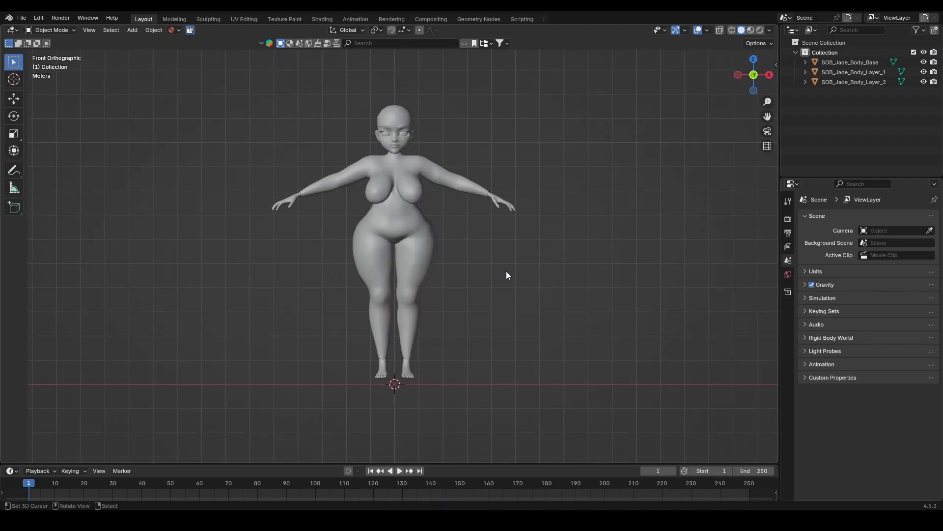
key(n)
shift+middle_drag(344, 254, 379, 269)
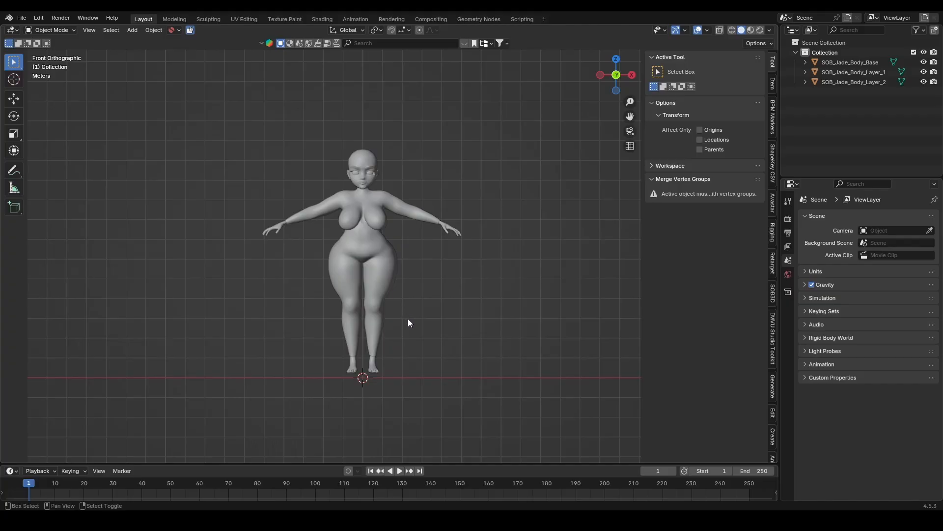
shift+middle_drag(408, 319, 413, 310)
scroll(414, 310, up, 3)
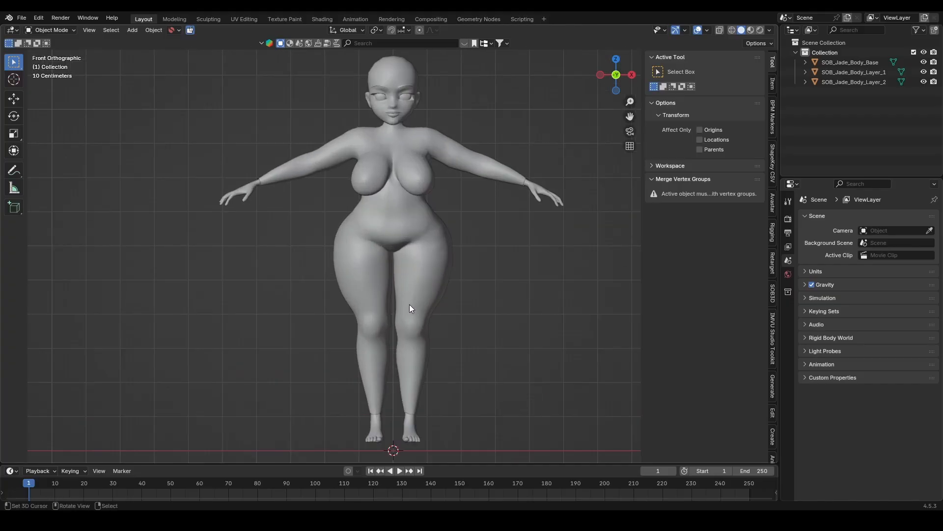
click(854, 62)
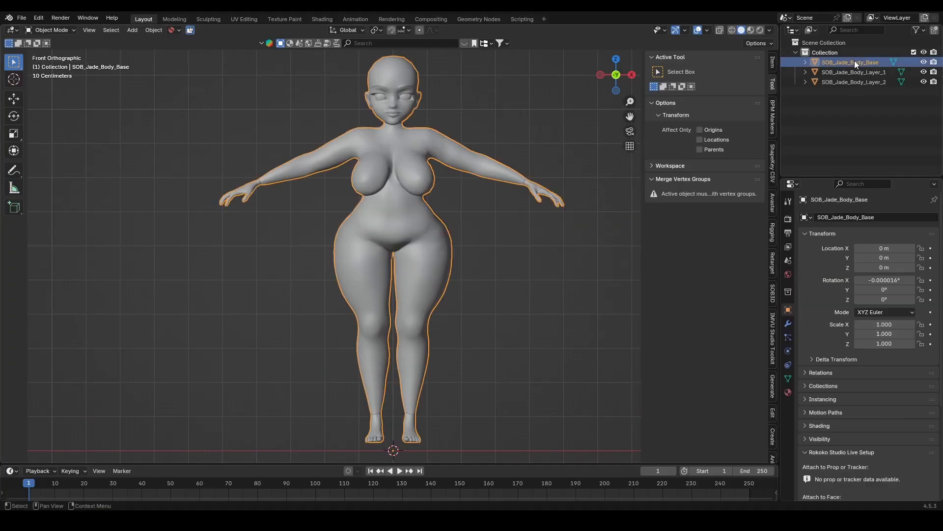
click(848, 73)
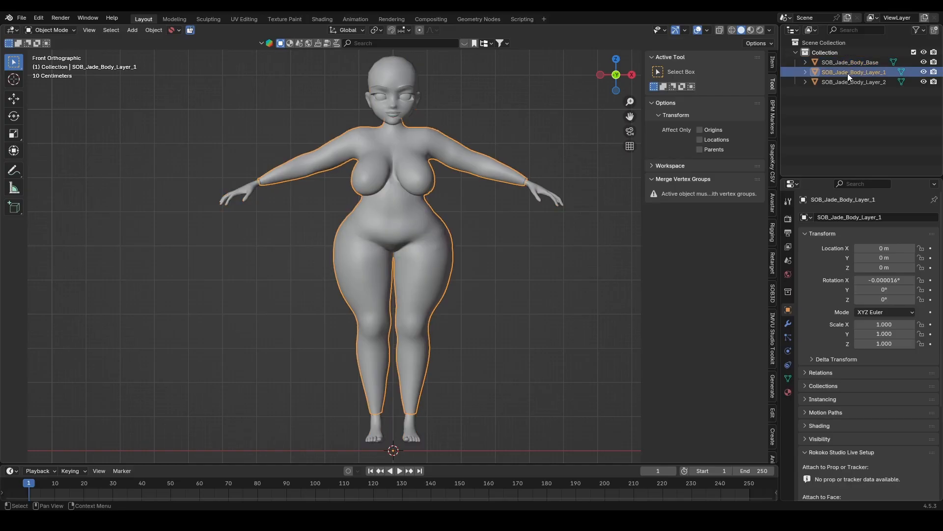
click(857, 83)
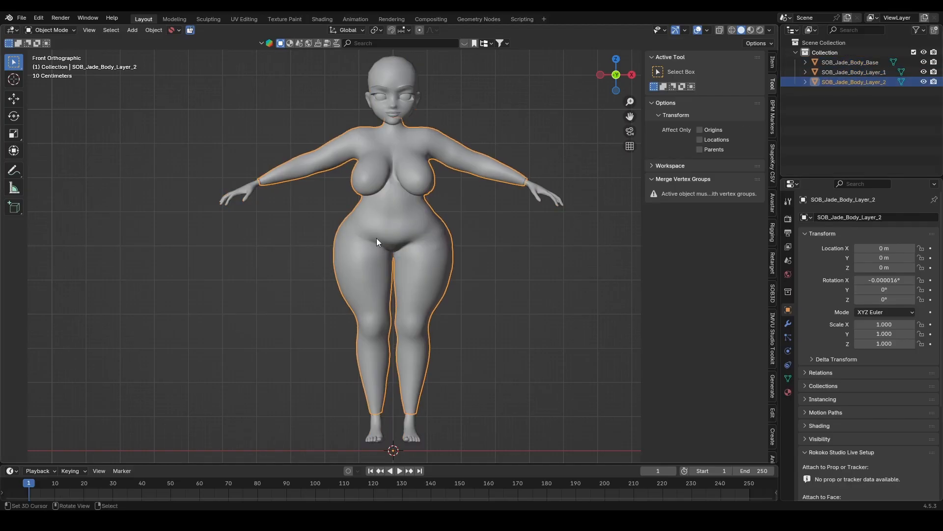
Examine from an angle how body Layer 1 and Layer 2 cover the torso, arms and legs
shift+middle_drag(472, 207, 465, 253)
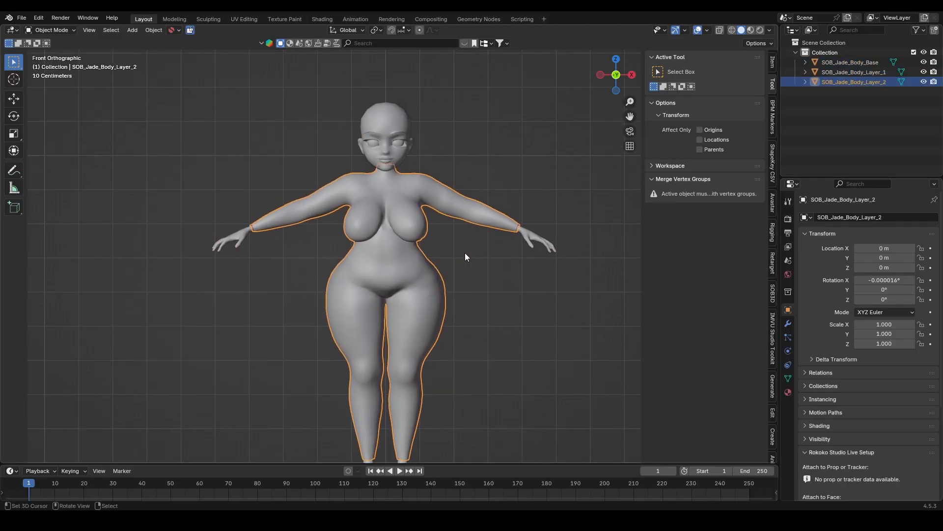
click(853, 73)
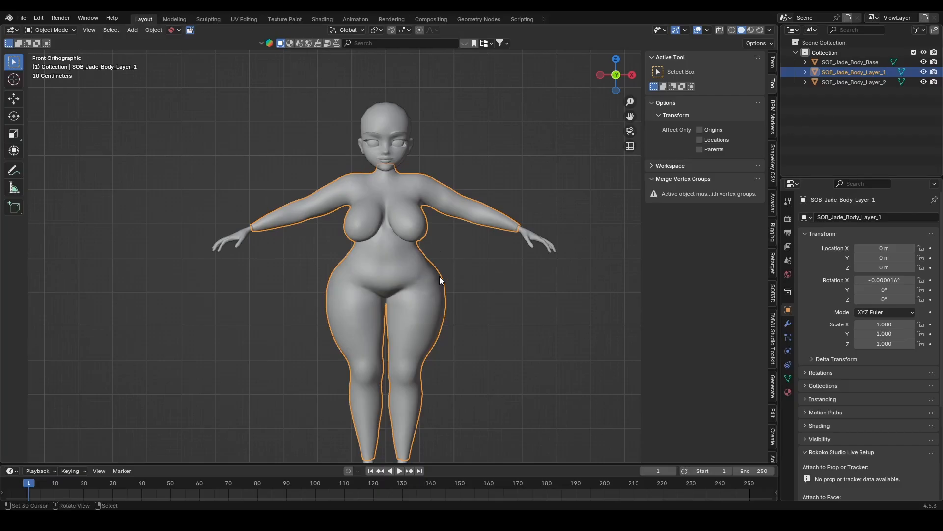
scroll(447, 275, up, 2)
middle_drag(516, 241, 403, 210)
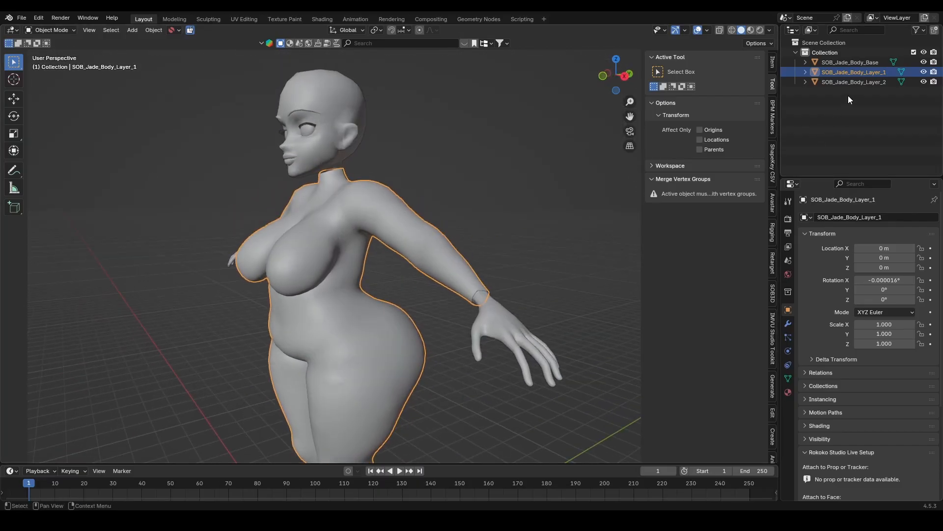
click(852, 83)
middle_drag(442, 246, 418, 254)
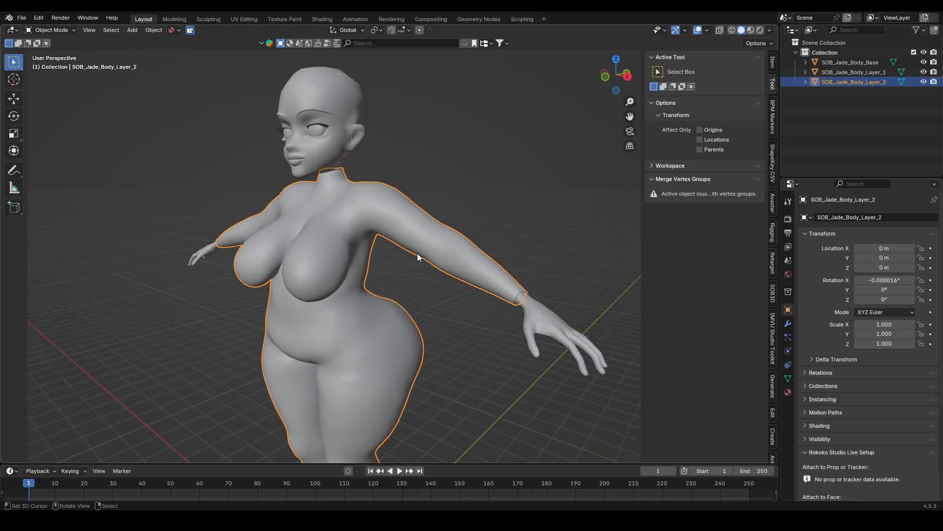
scroll(413, 279, down, 1)
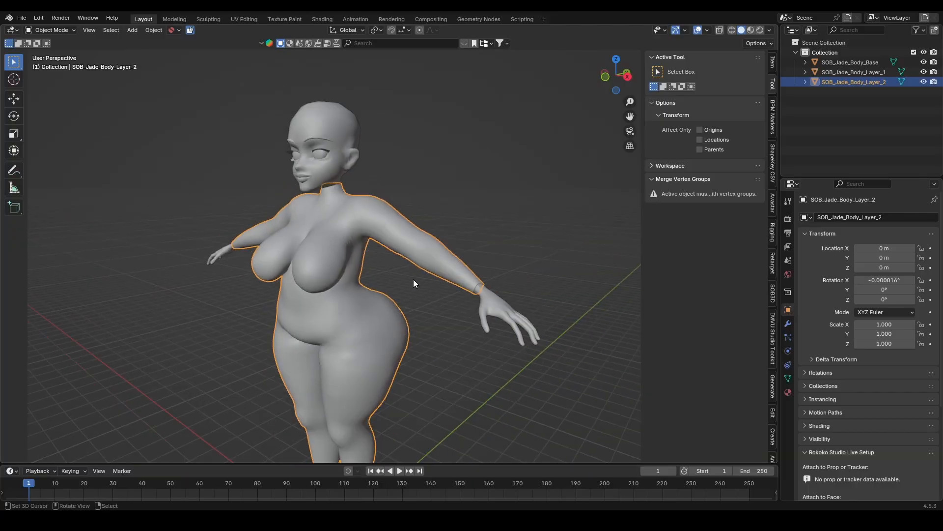
scroll(386, 280, down, 2)
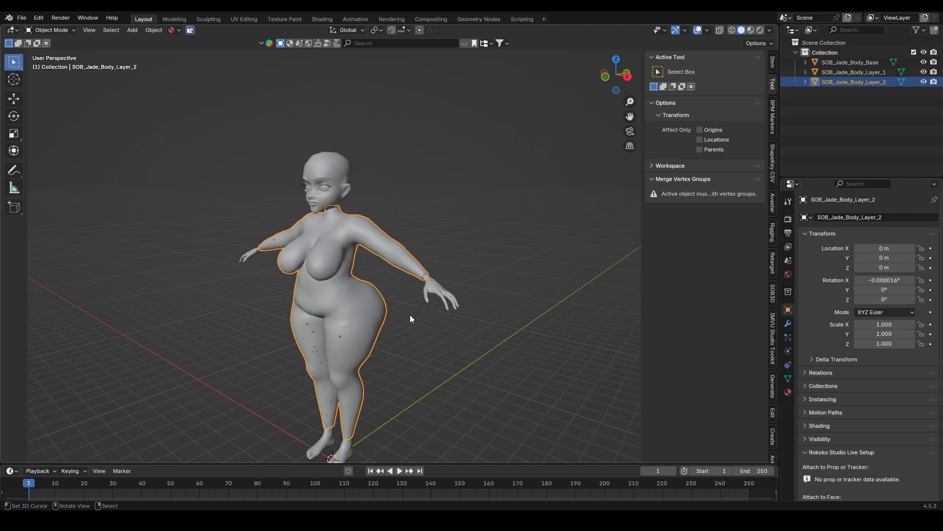
scroll(416, 310, up, 1)
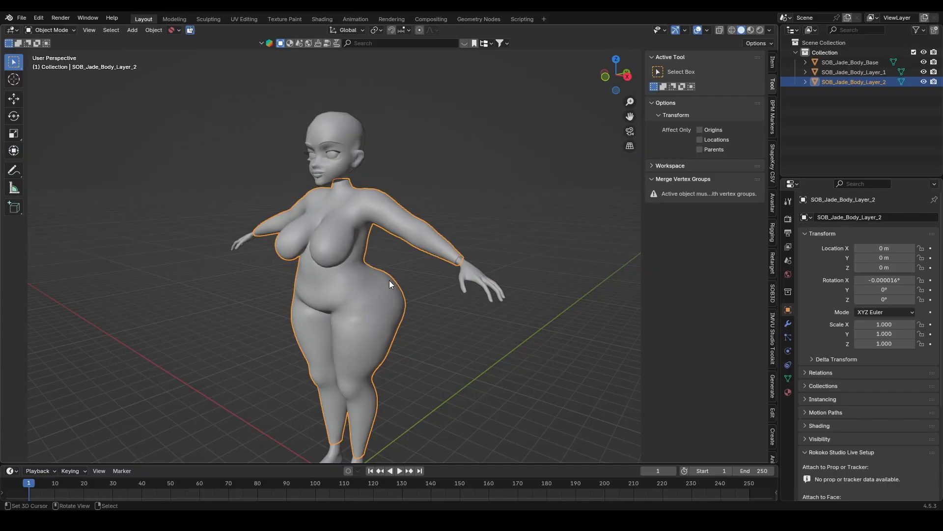
scroll(373, 291, down, 1)
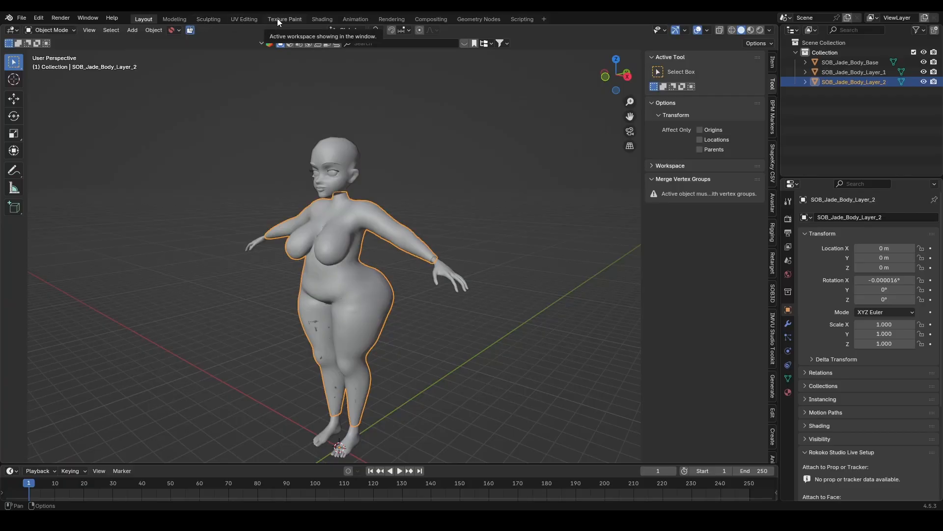
Hide SOB_Jade_Body_Layer_2 and make SOB_Jade_Body_Layer_1 the active object
click(924, 82)
click(860, 72)
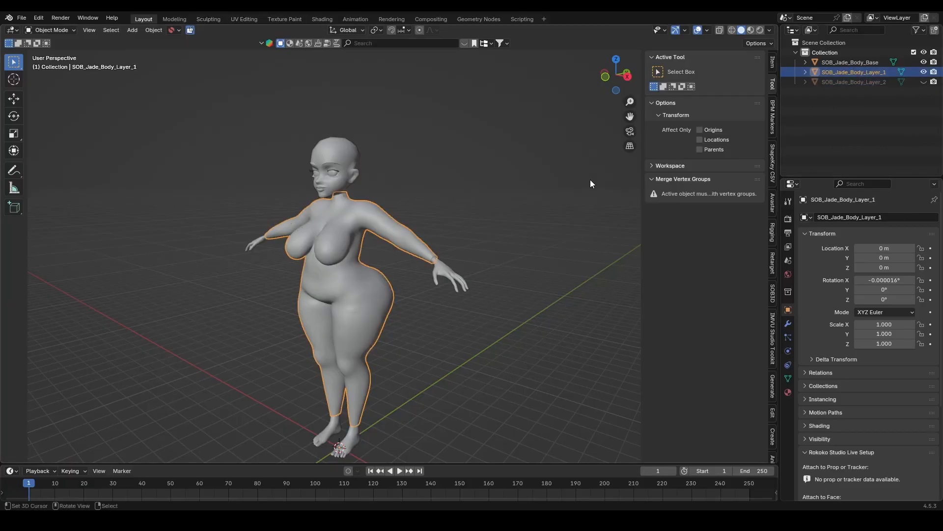
shift+middle_drag(308, 346, 321, 357)
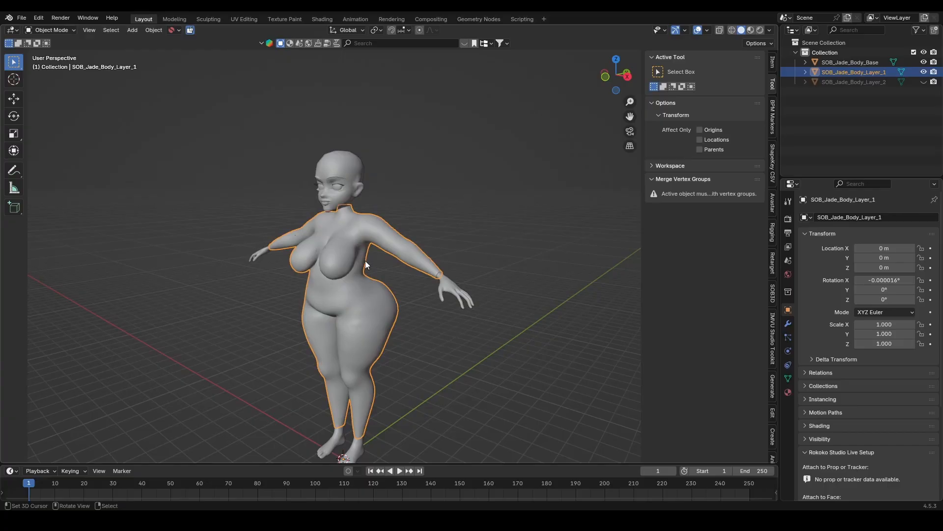
Switch to the Shading workspace, merge the file browser area into the 3D viewport, and show the body from the front
click(322, 20)
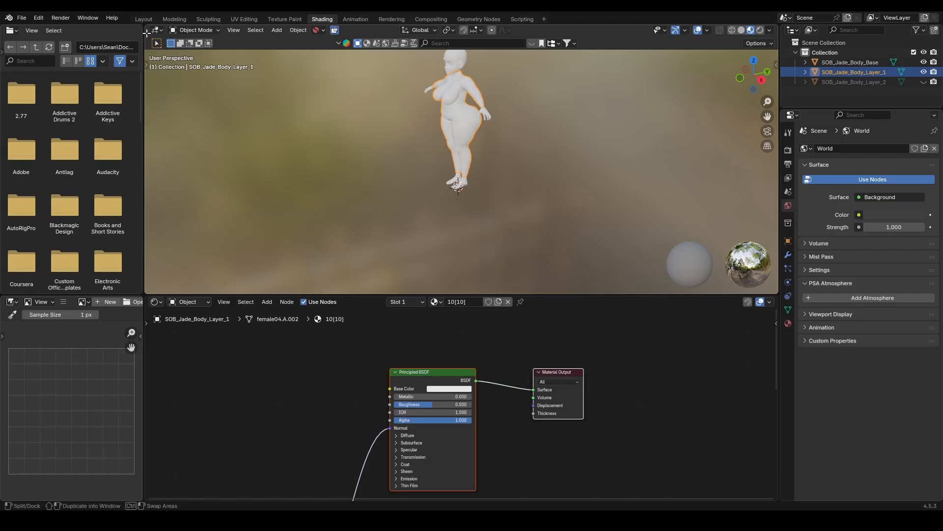
drag(145, 31, 116, 48)
middle_drag(305, 150, 347, 170)
key(KP_1)
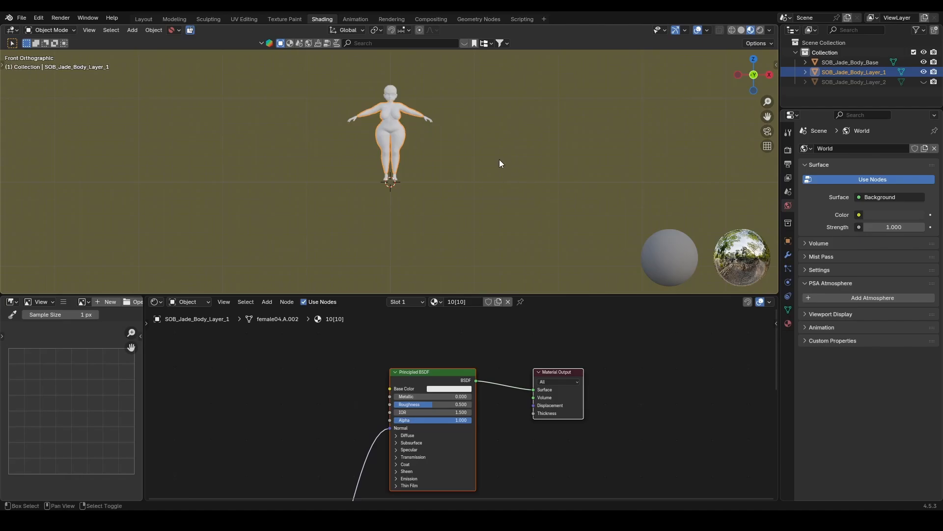
shift+middle_drag(500, 160, 505, 210)
scroll(444, 347, down, 1)
scroll(444, 347, down, 1)
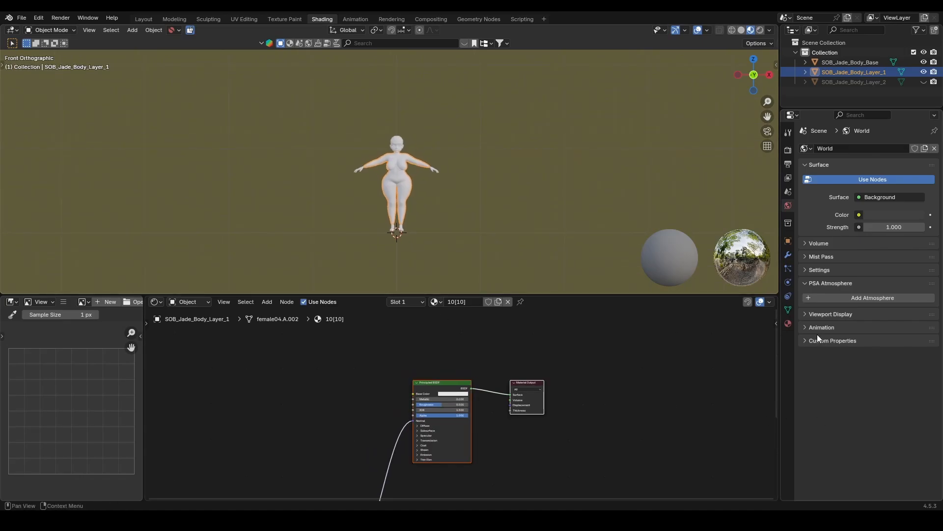
Add an Image Texture node beside the Principled BSDF in the 10[10] material and start a new image for it
click(791, 323)
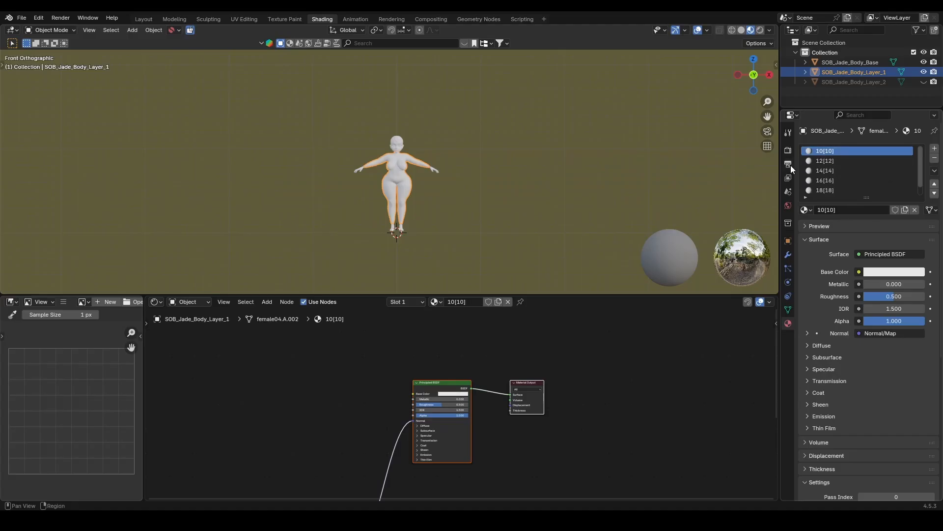
middle_drag(345, 423, 385, 432)
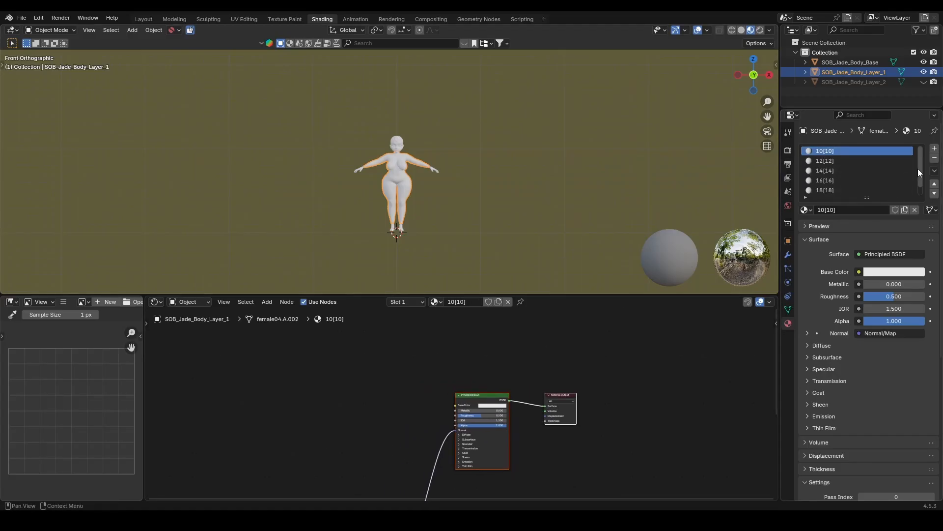
scroll(825, 187, down, 1)
scroll(831, 181, up, 1)
key(shift+a)
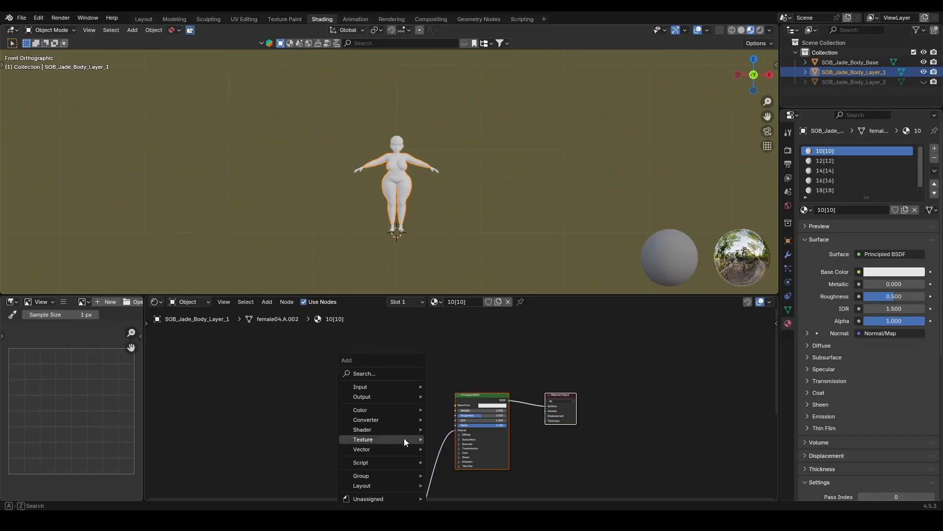
text(ima)
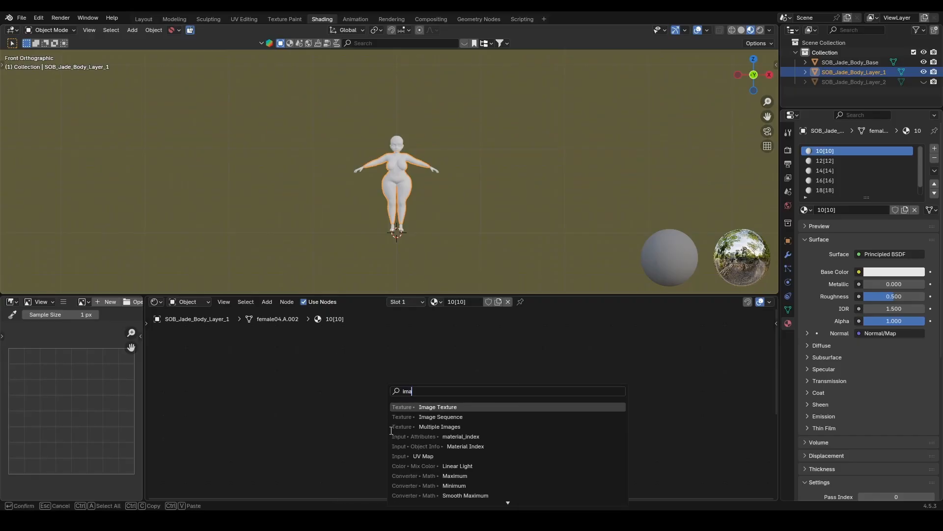
click(411, 407)
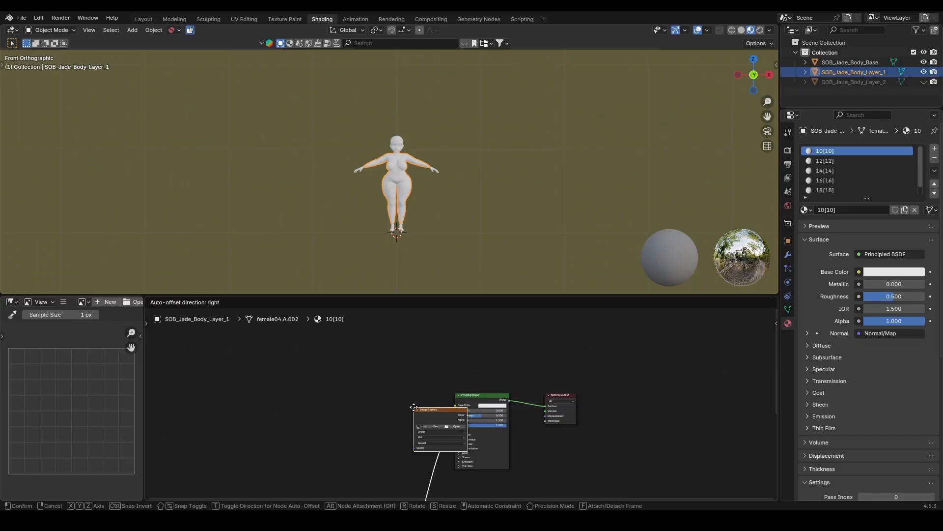
click(322, 385)
scroll(322, 385, up, 3)
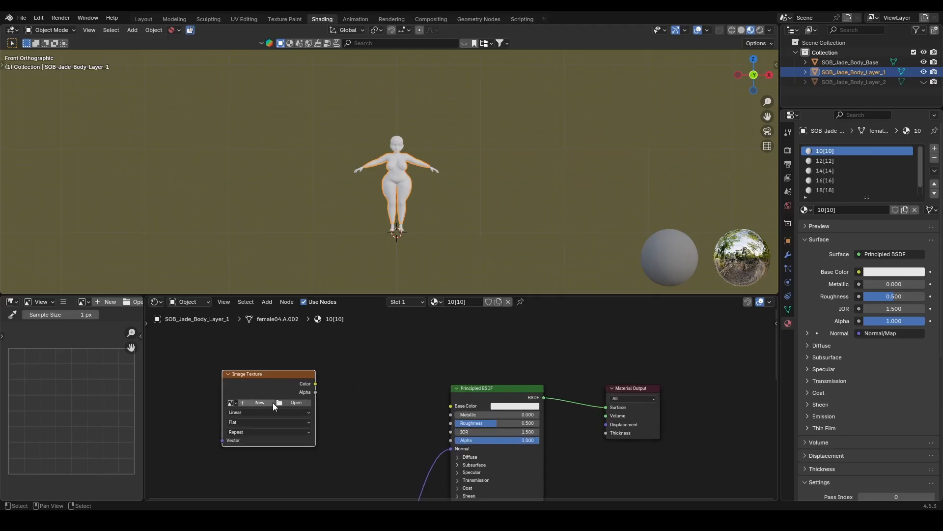
click(271, 399)
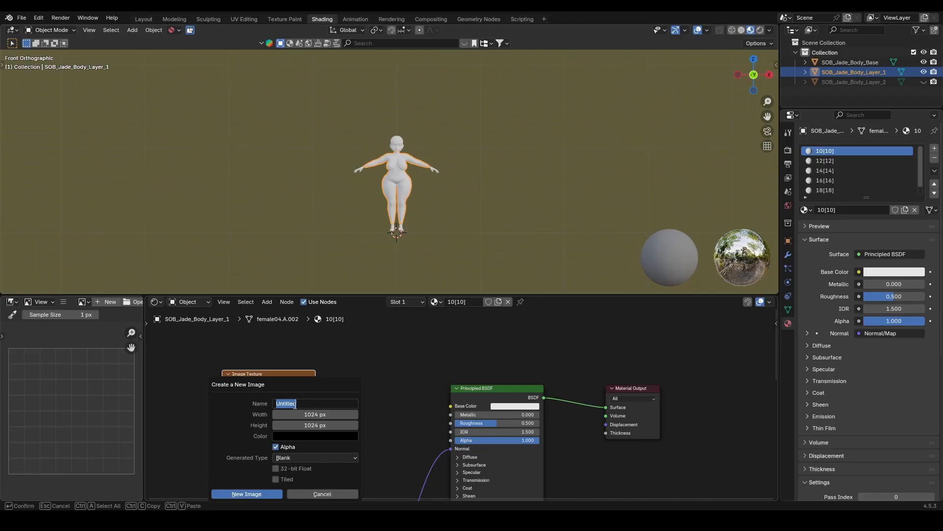
Try white as the new image's fill color and return it to black
click(329, 441)
click(324, 437)
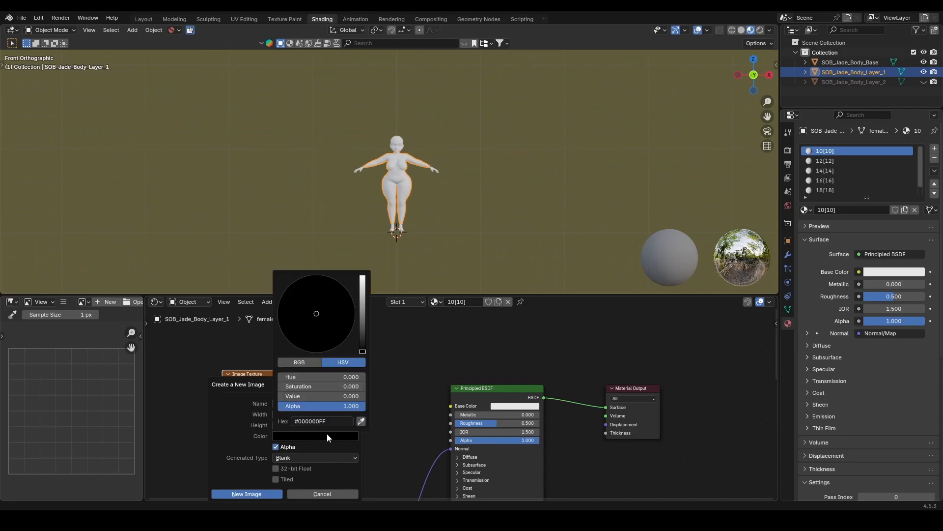
drag(362, 347, 363, 275)
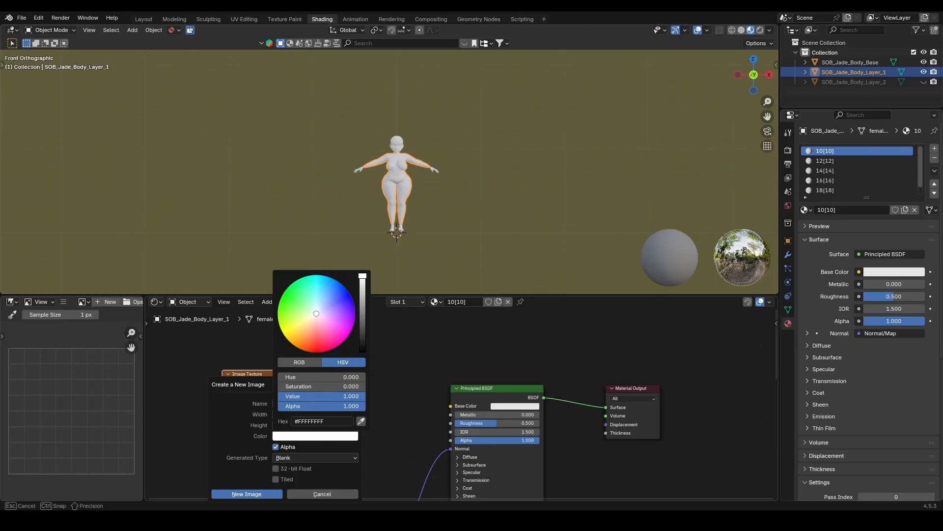
drag(362, 275, 365, 352)
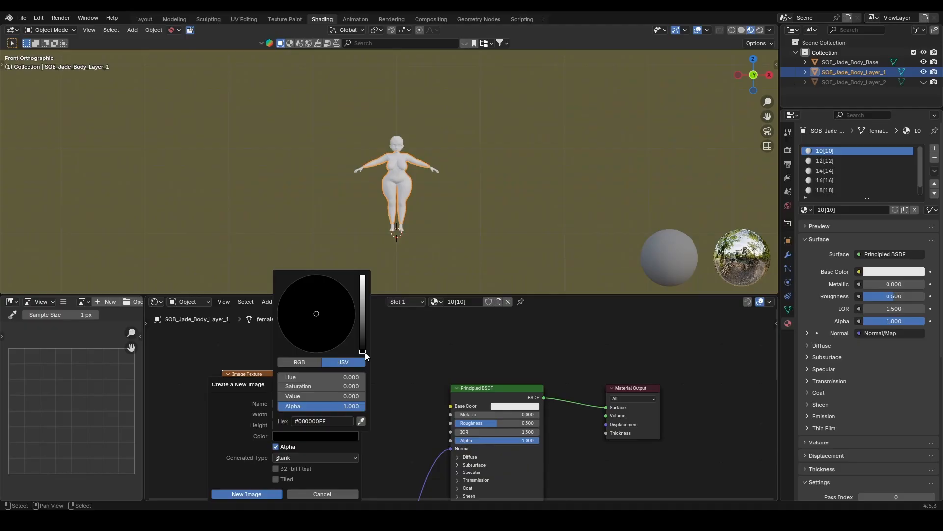
drag(369, 317, 368, 275)
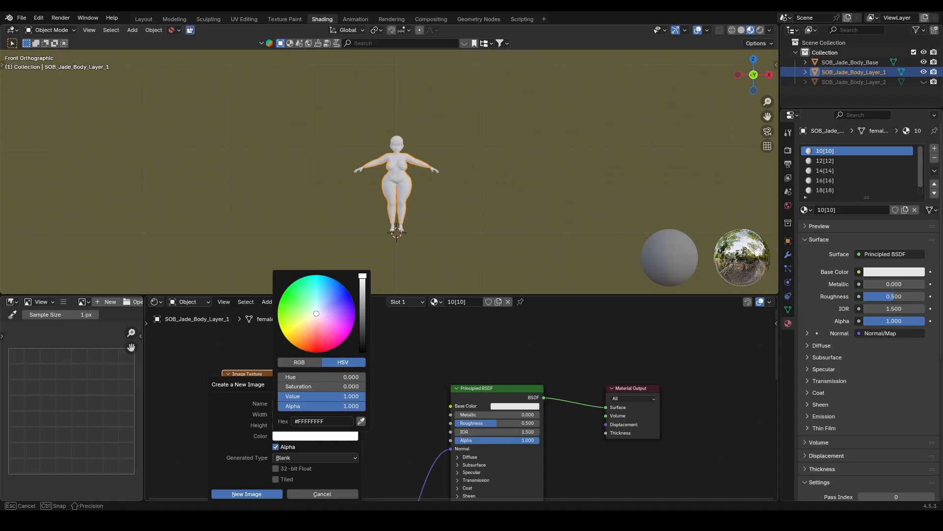
drag(363, 276, 354, 344)
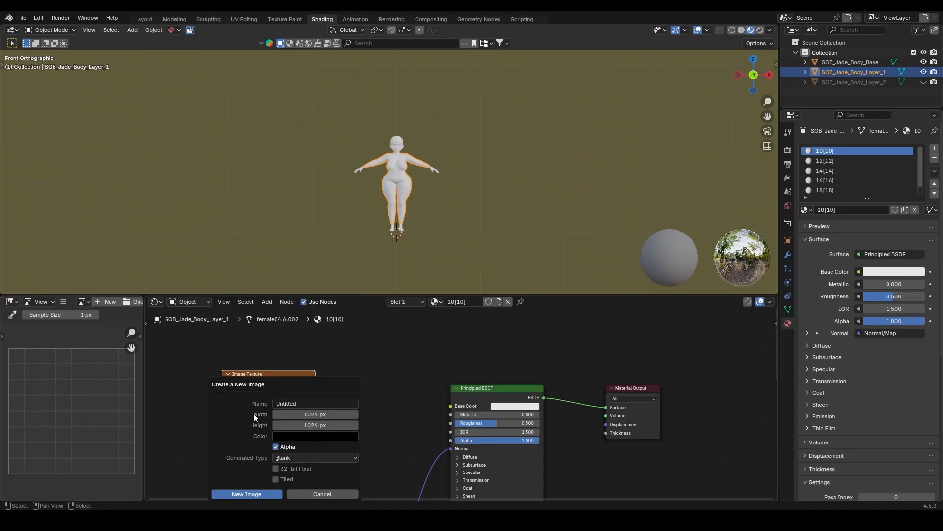
Set the new image's width and height to 512 px
click(325, 414)
text(512)
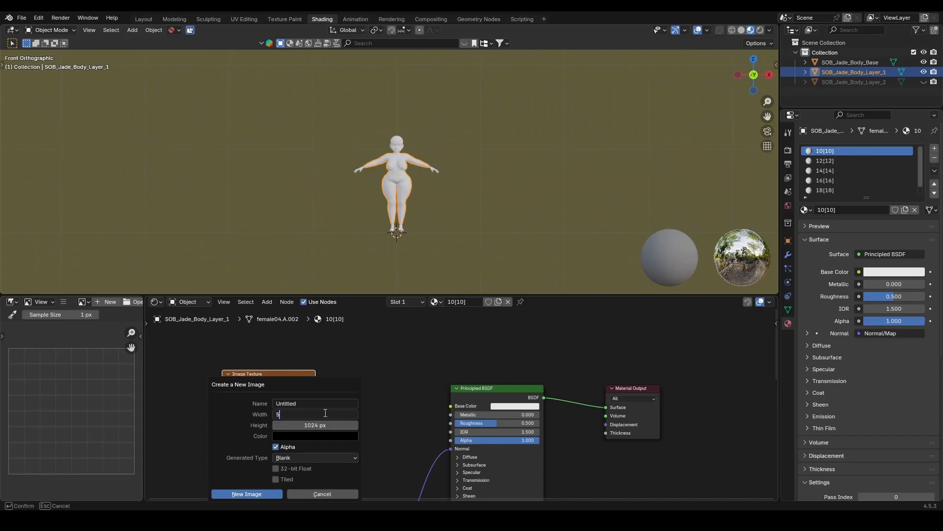
click(306, 426)
text(512)
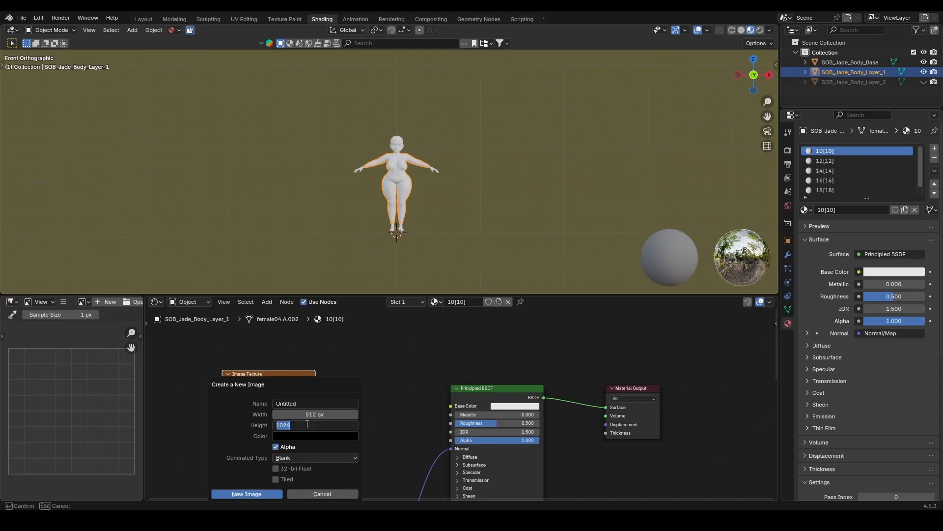
key(Return)
Create the image with the name 10_op and link its Color output to the Principled BSDF's Alpha input
click(304, 404)
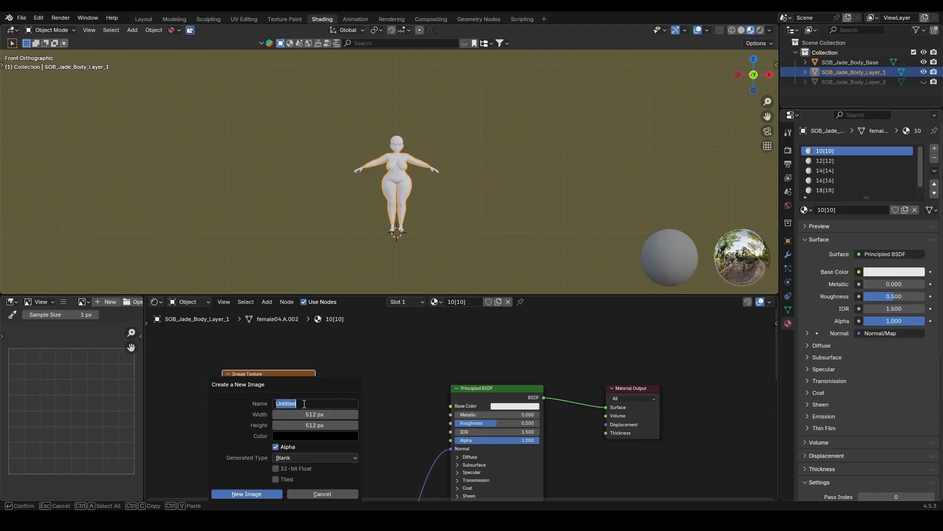
text(30)
key(BackSpace)
key(BackSpace)
text(10_op)
key(Return)
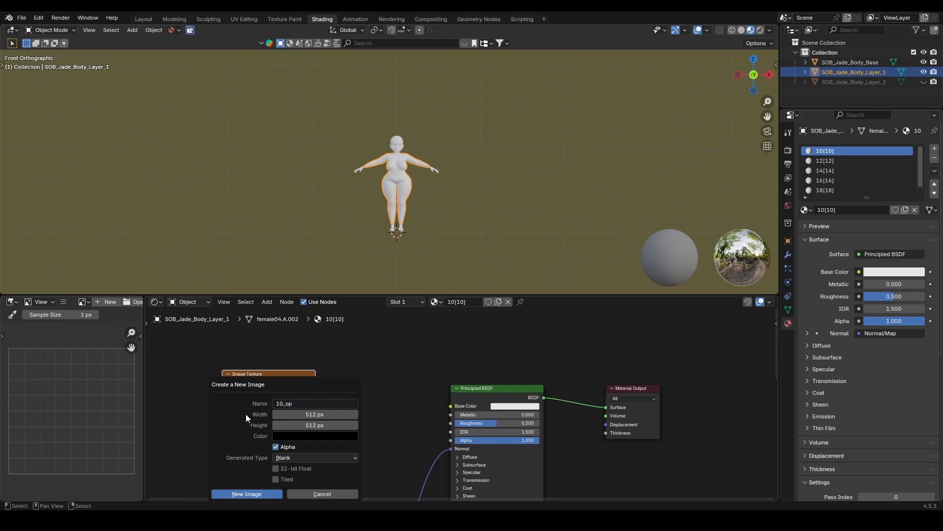
click(240, 492)
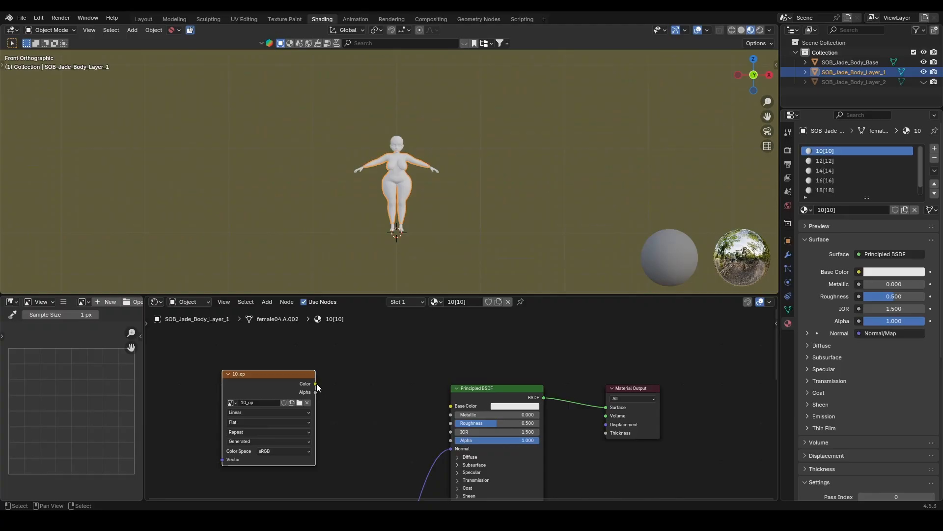
drag(315, 384, 455, 442)
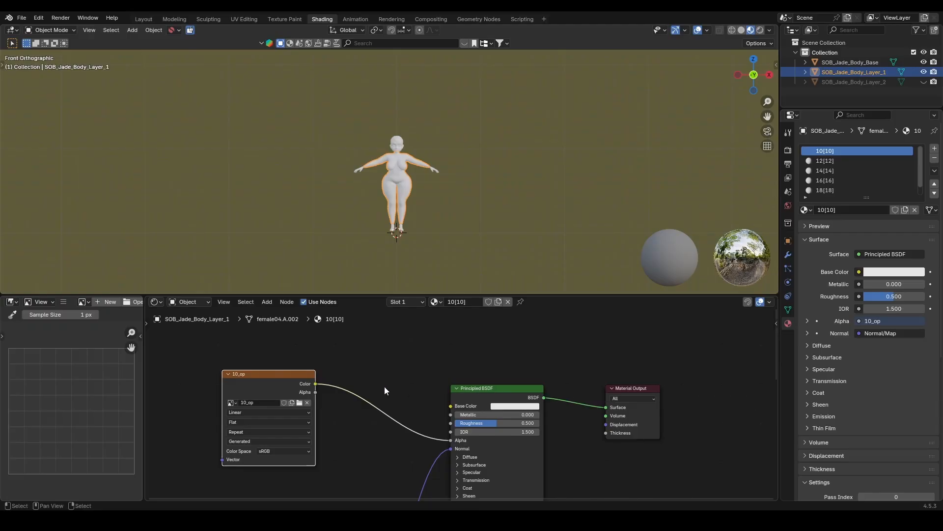
Show the node setup of Layer 1's 12[12] material
click(847, 161)
middle_drag(372, 349, 546, 314)
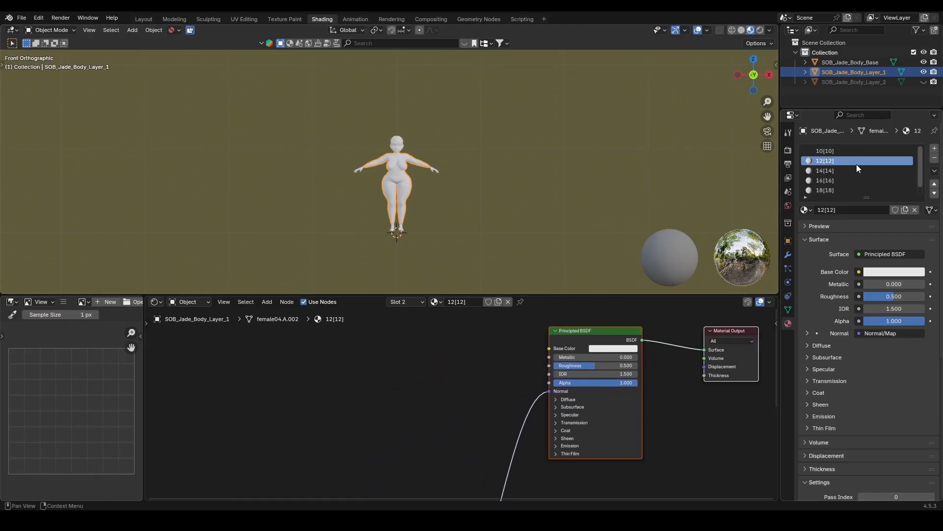
scroll(856, 167, down, 1)
middle_drag(405, 369, 423, 413)
scroll(594, 230, up, 1)
scroll(874, 183, up, 1)
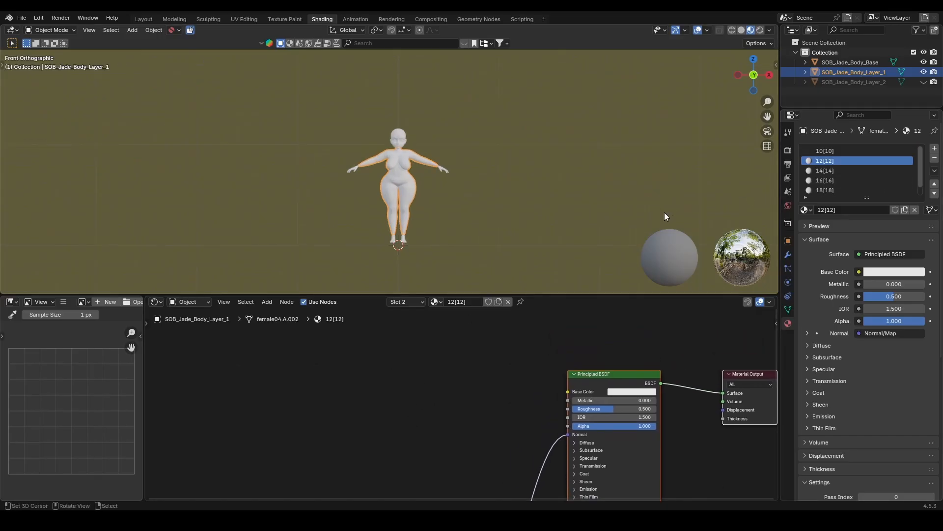
Examine the Layer 1 body mesh from the front, side and back
scroll(473, 222, up, 3)
mouse_move(473, 222)
middle_down()
mouse_move(413, 231)
mouse_move(466, 237)
middle_up()
scroll(470, 234, up, 1)
scroll(471, 234, down, 4)
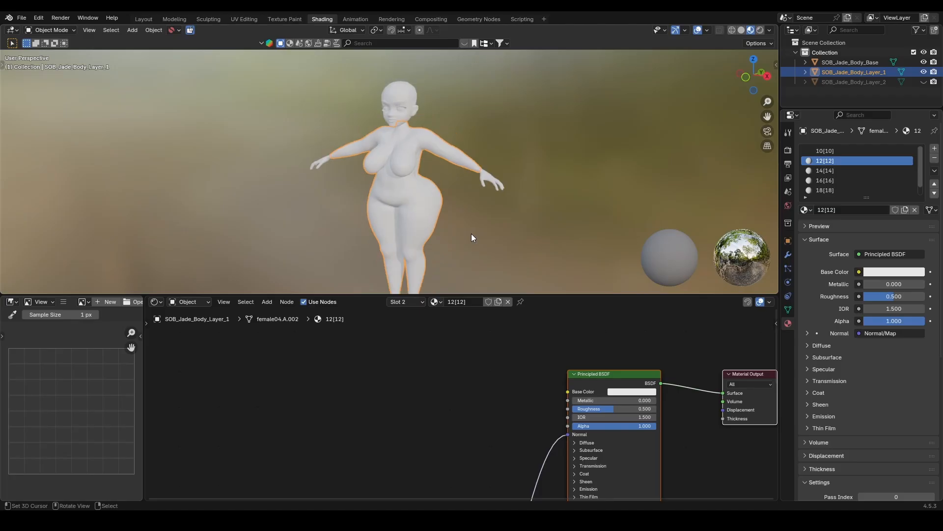
scroll(474, 234, up, 2)
scroll(415, 223, down, 2)
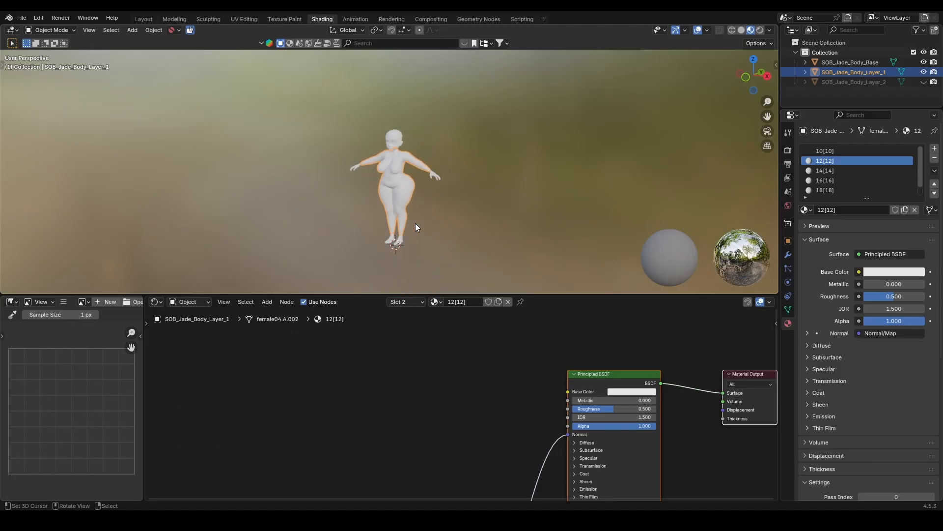
scroll(423, 224, up, 4)
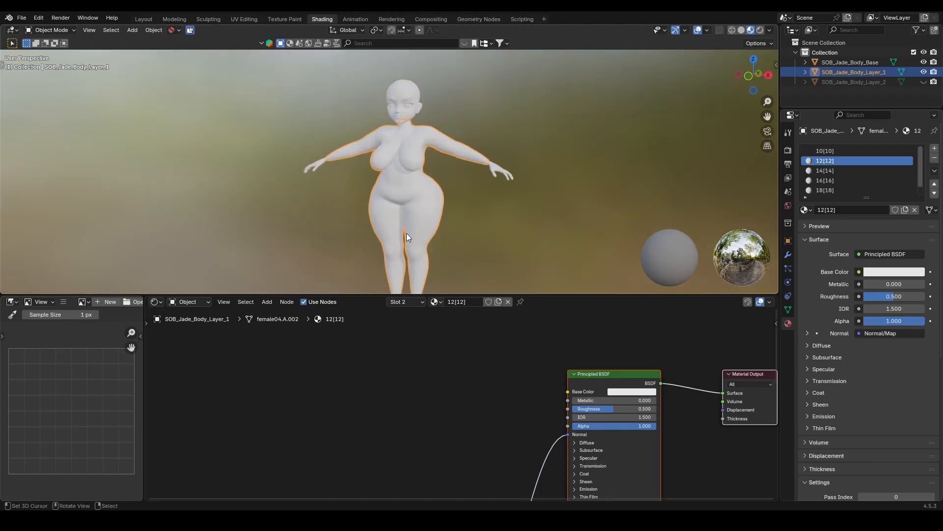
middle_drag(521, 206, 373, 232)
middle_drag(471, 195, 521, 196)
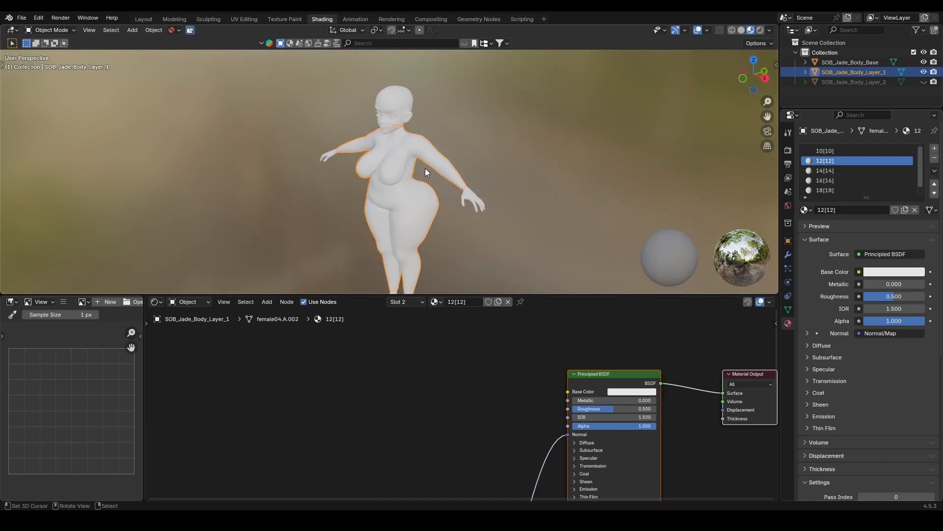
middle_drag(425, 168, 358, 173)
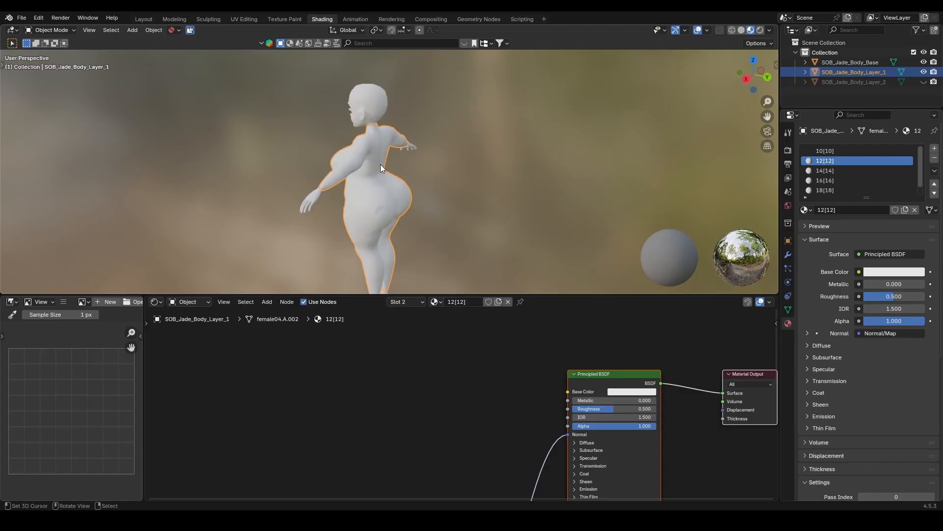
middle_drag(379, 164, 381, 140)
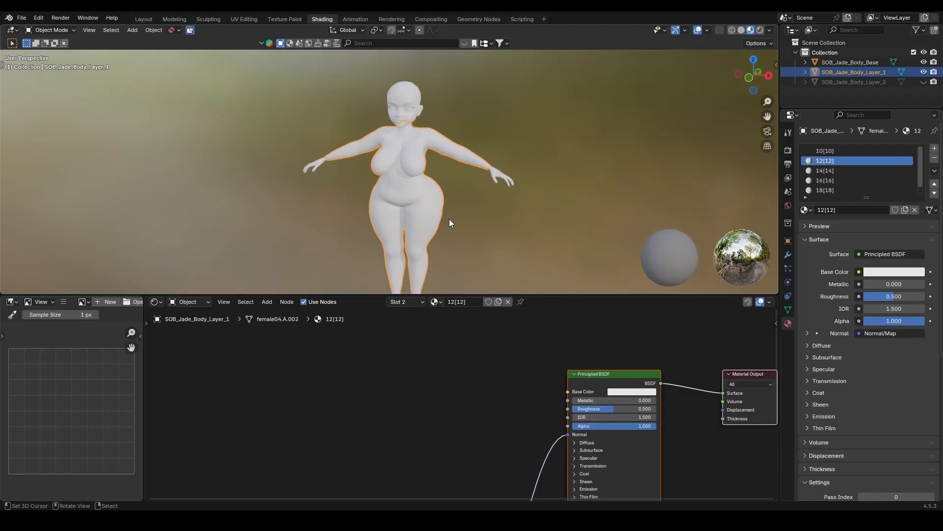
Add an Image Texture node beside the Principled BSDF in the 14[14] material
click(828, 170)
middle_drag(326, 399, 394, 393)
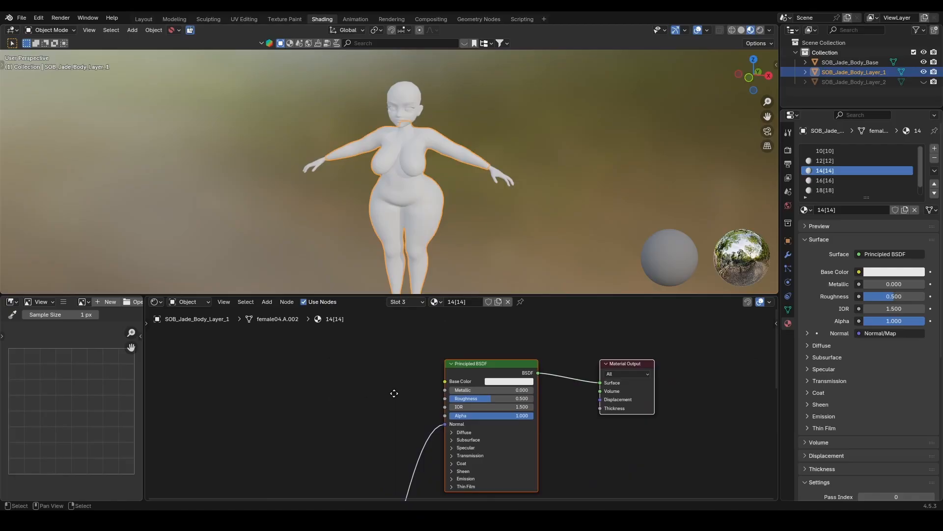
click(466, 369)
key(shift+a)
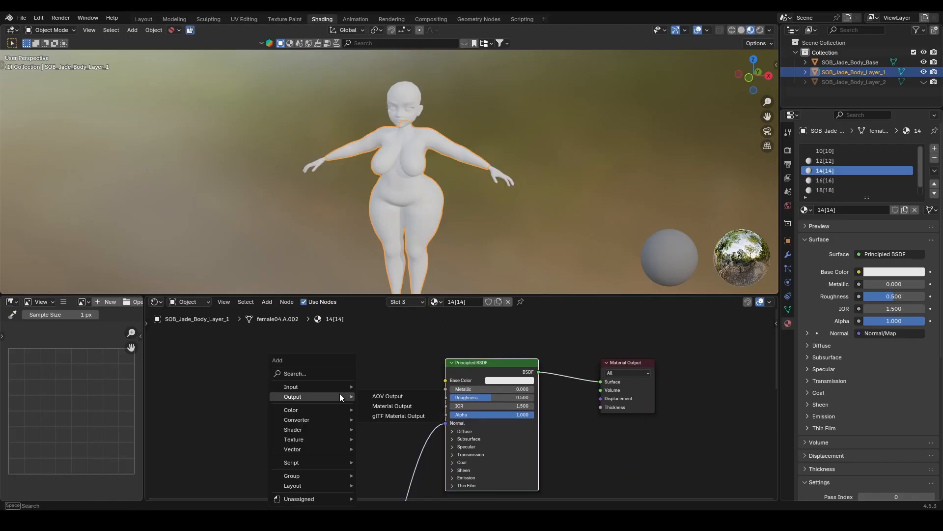
text(ima)
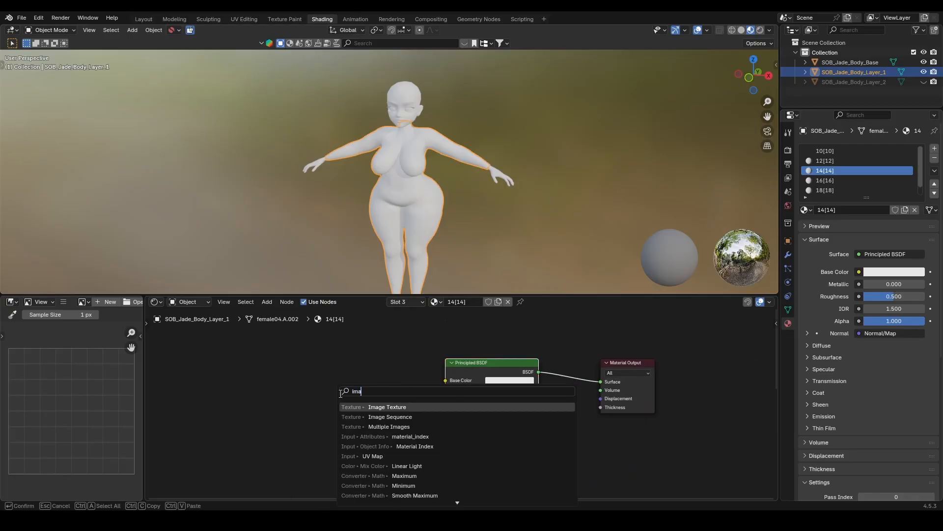
click(379, 407)
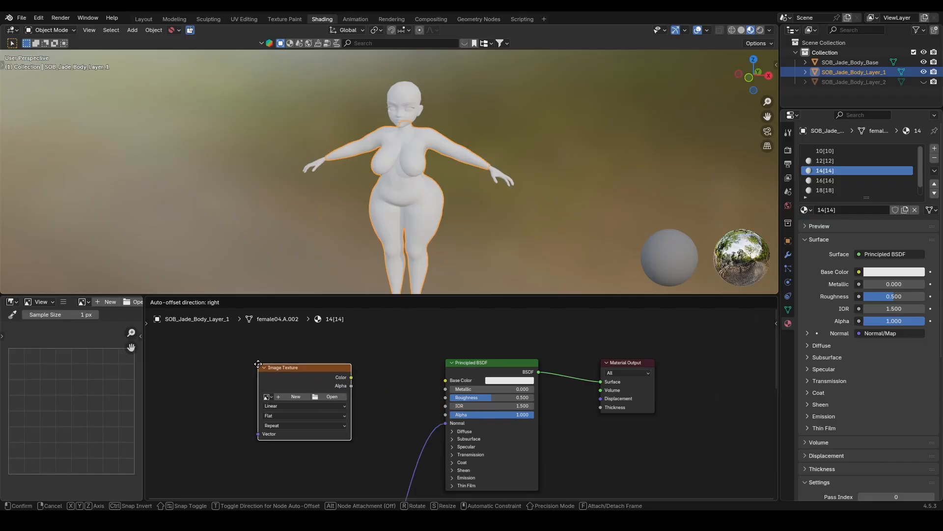
click(258, 363)
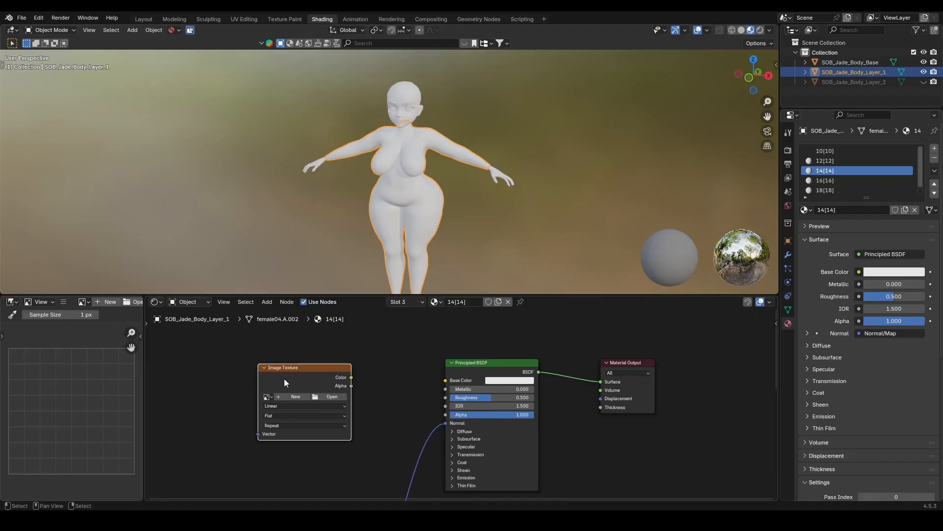
Create a black 512 px image named 14_op in the node and link its Color output to the Principled BSDF's Alpha input
click(304, 397)
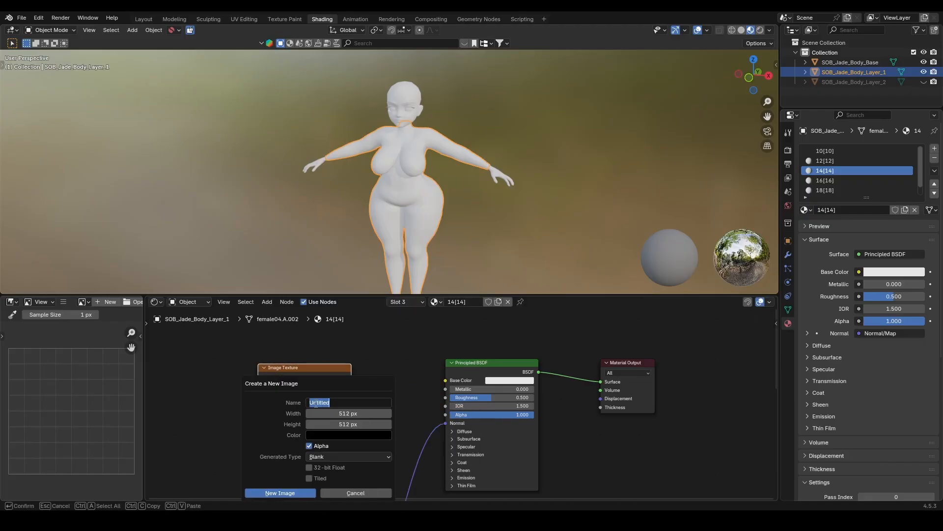
text(14_op)
click(284, 492)
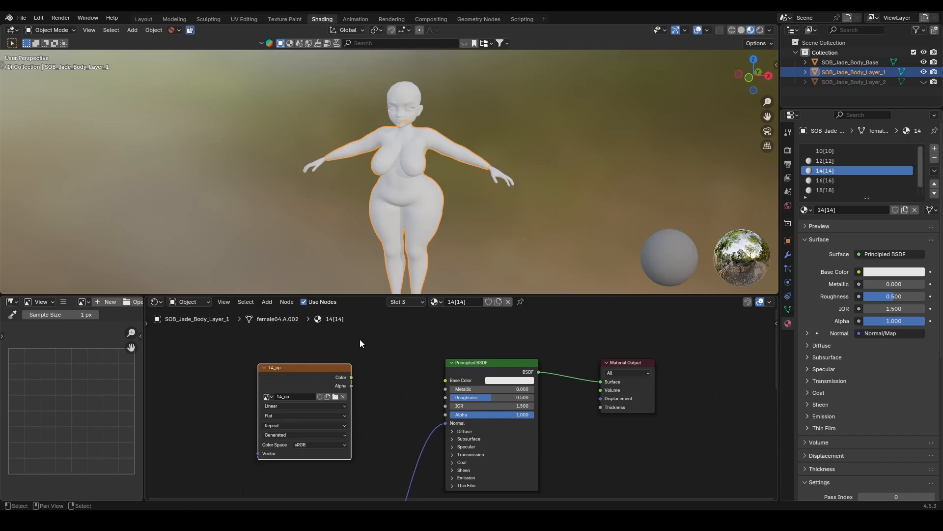
drag(351, 379, 444, 415)
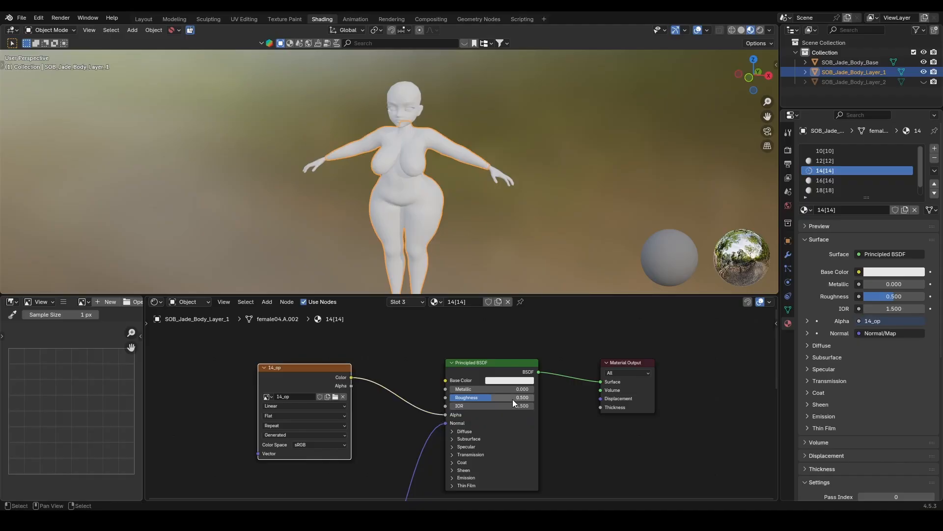
click(523, 381)
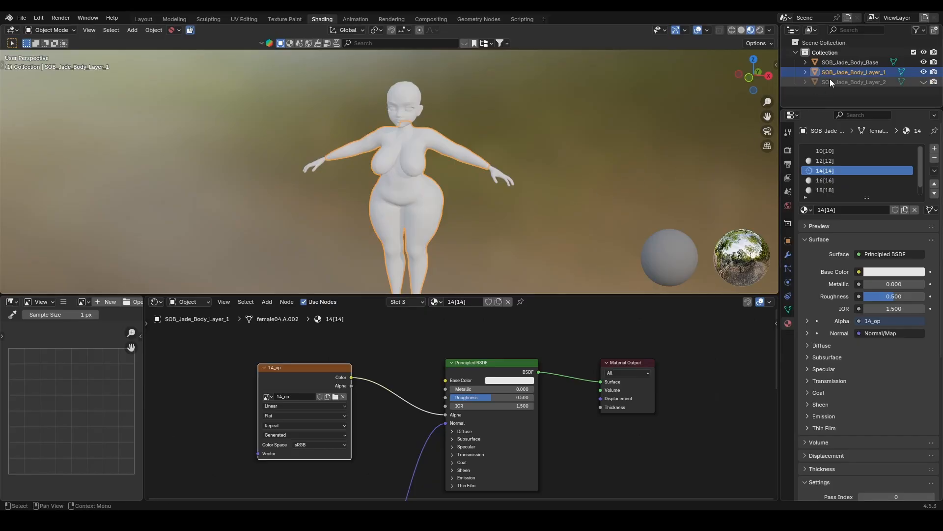
Select the SOB_Jade_Body_Base object to bring up its 00[00] material nodes and frame the whole figure
click(842, 64)
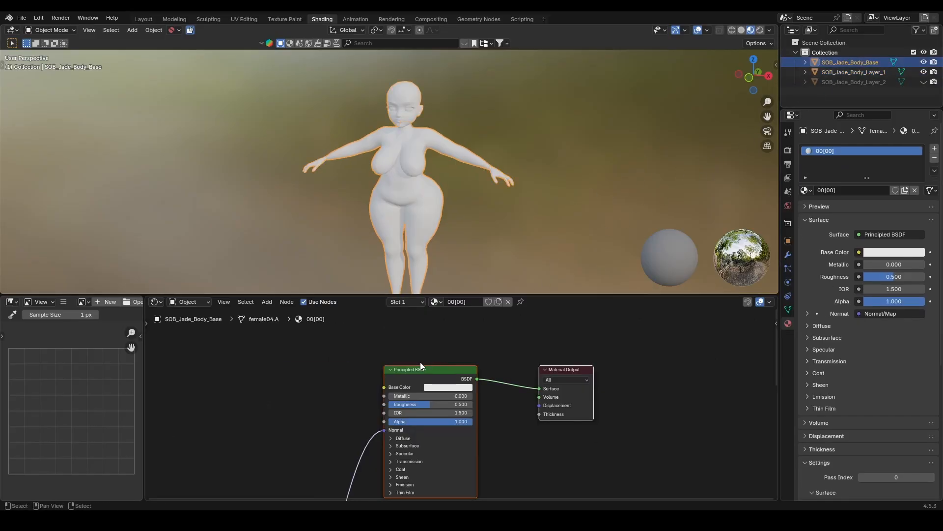
drag(416, 367, 451, 361)
middle_drag(451, 361, 461, 359)
scroll(485, 238, up, 3)
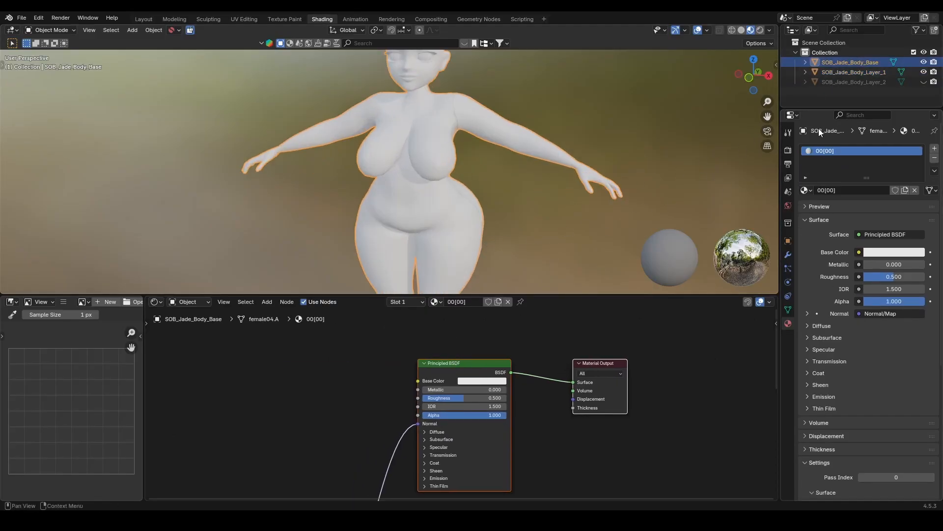
shift+scroll(592, 160, up, 3)
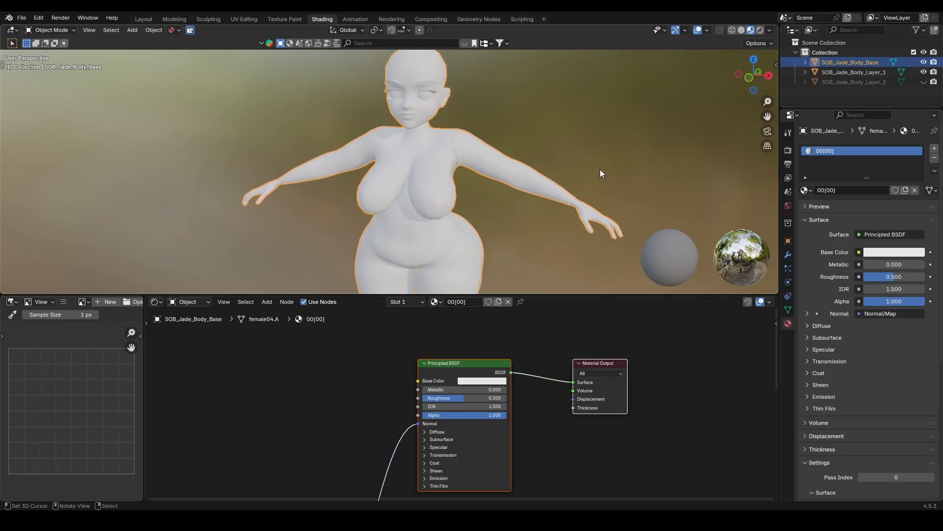
scroll(437, 178, down, 4)
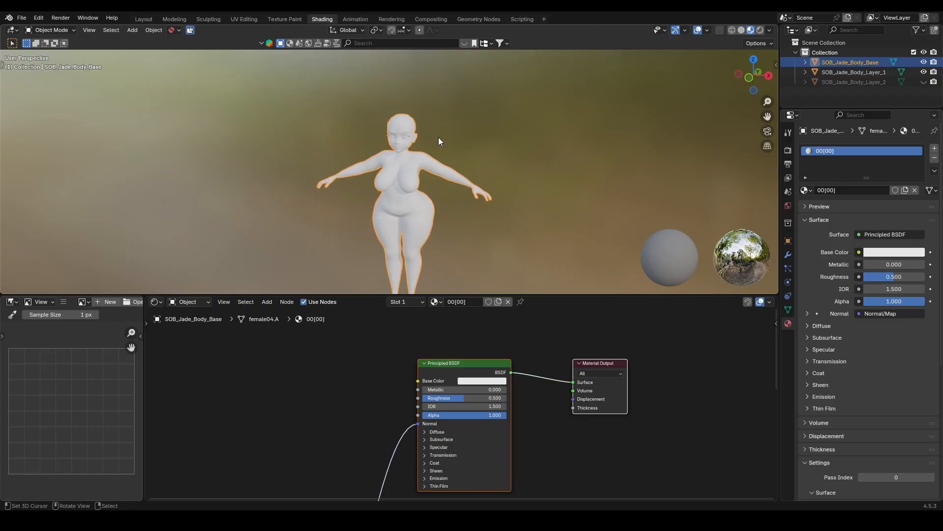
scroll(325, 235, down, 4)
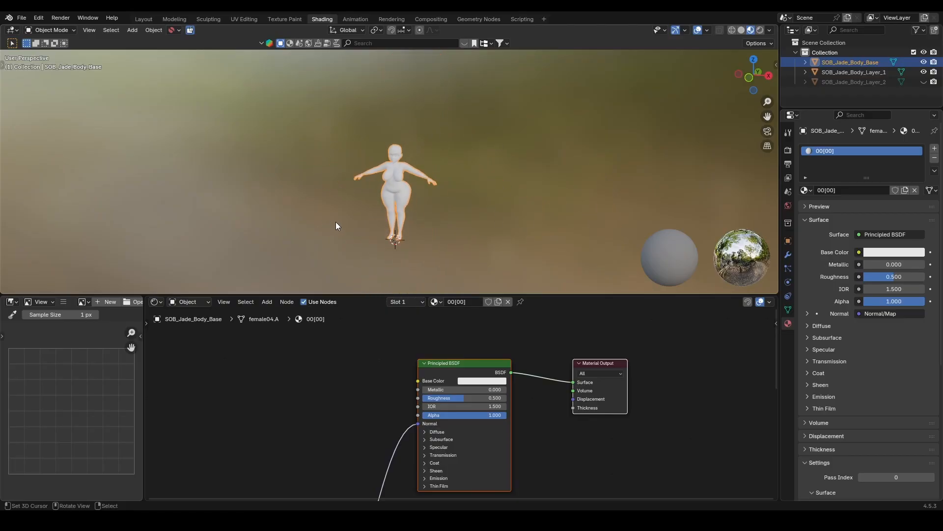
shift+middle_drag(433, 246, 392, 137)
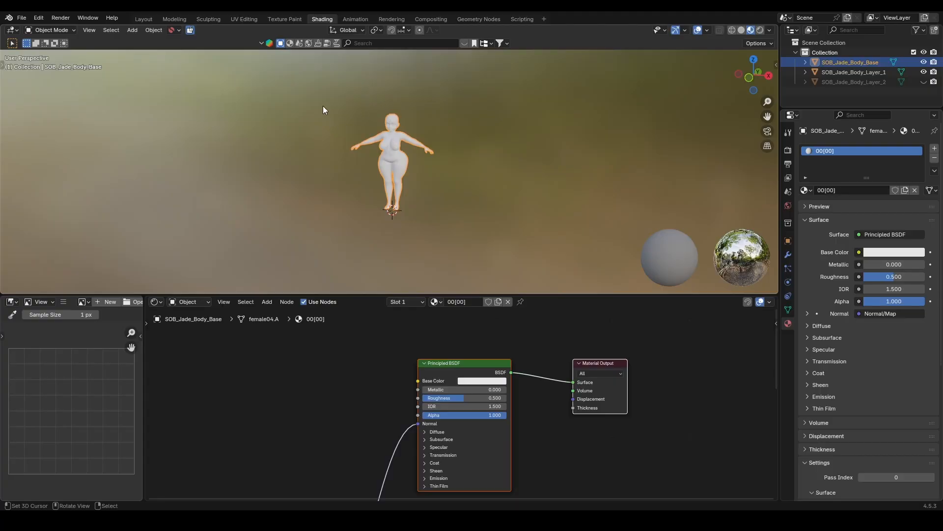
Set the base body's 00[00] Base Color to salmon #E7785D and check the figure from the side
click(485, 380)
click(489, 304)
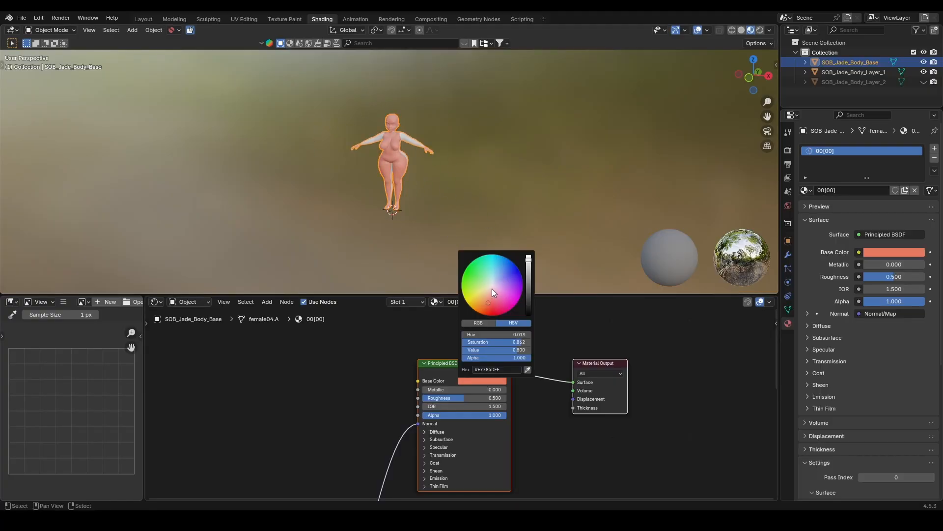
scroll(475, 196, up, 3)
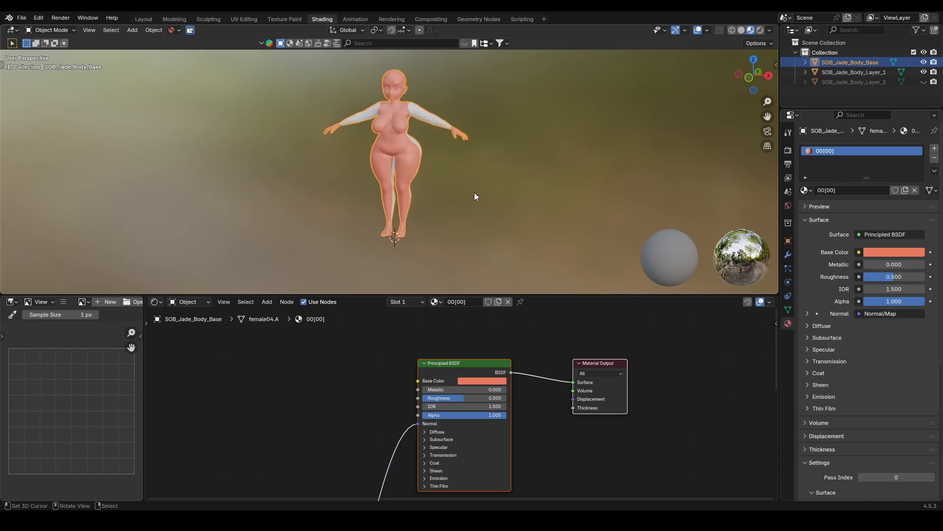
middle_drag(476, 183, 426, 228)
scroll(426, 228, up, 2)
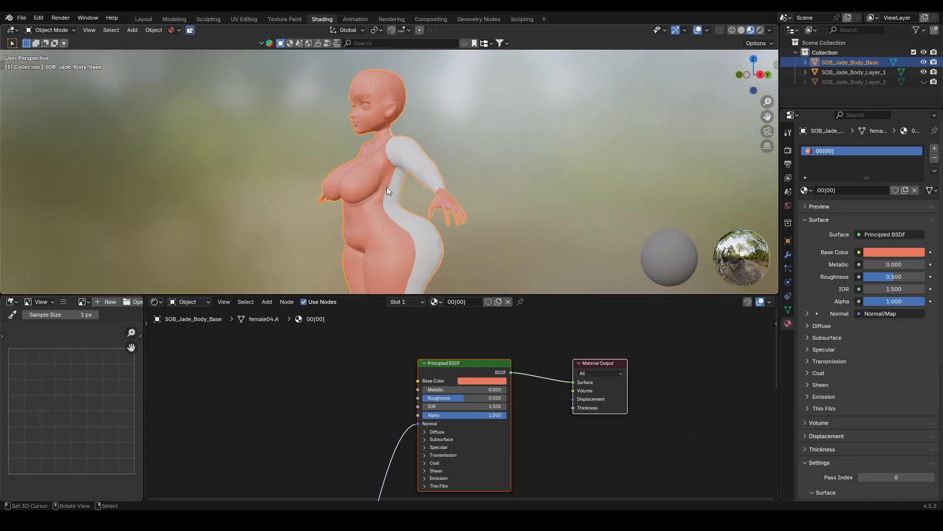
scroll(387, 189, down, 3)
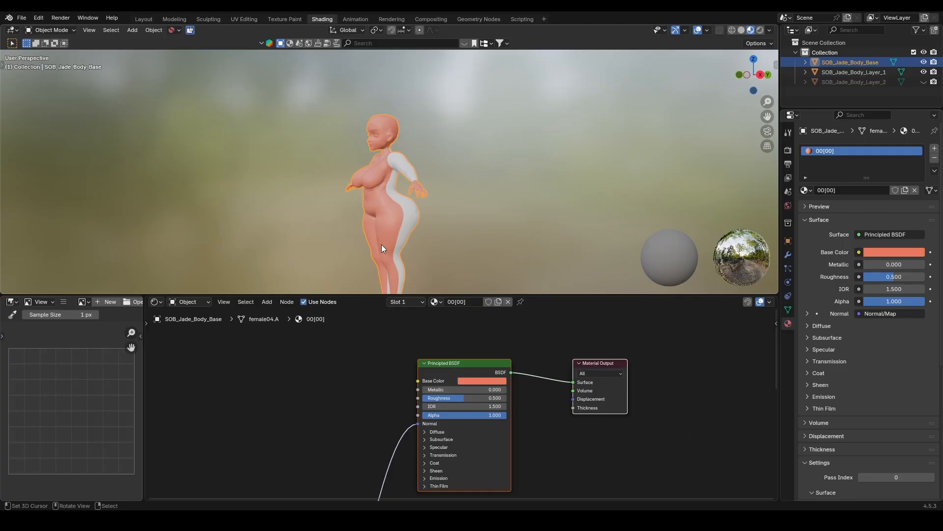
middle_drag(394, 212, 445, 273)
middle_drag(436, 234, 412, 138)
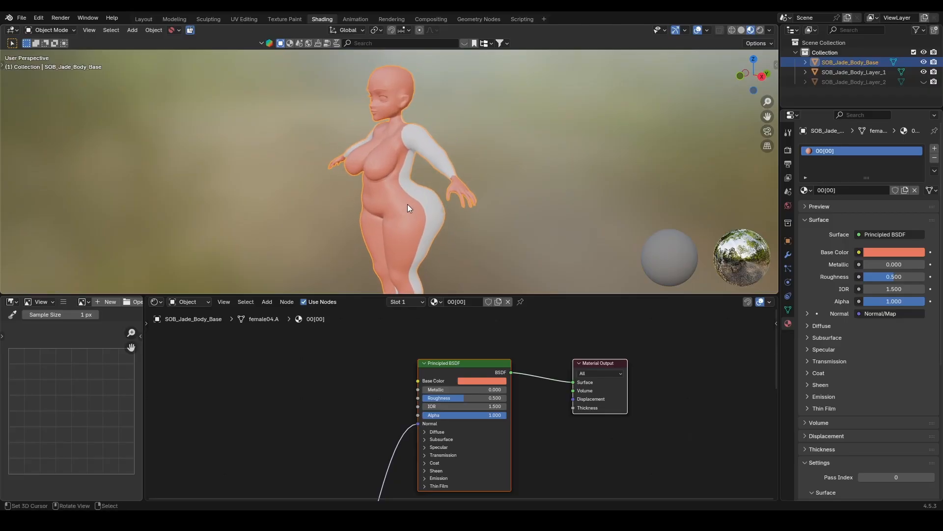
Set the Base Color of the base body's 00[00] material to dark brown #351F0C
click(486, 376)
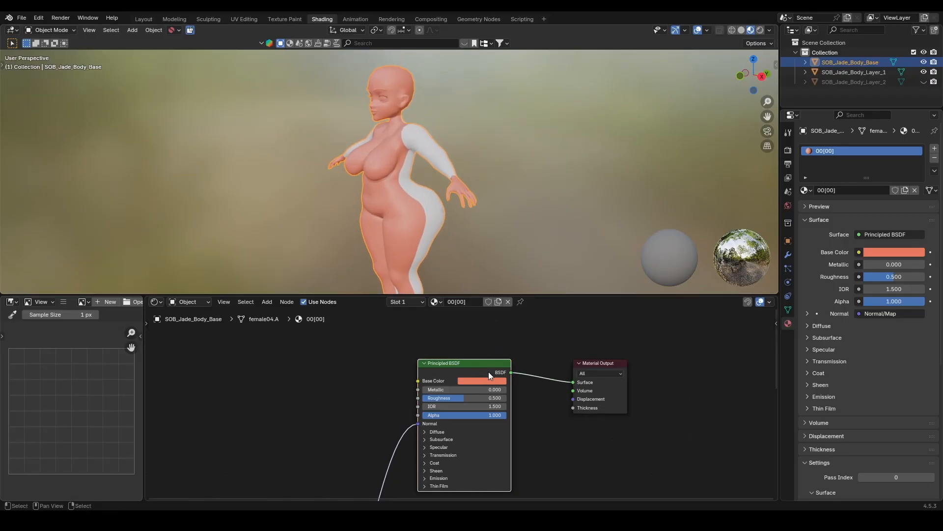
click(490, 380)
drag(498, 310, 482, 307)
scroll(491, 309, down, 14)
scroll(482, 307, down, 5)
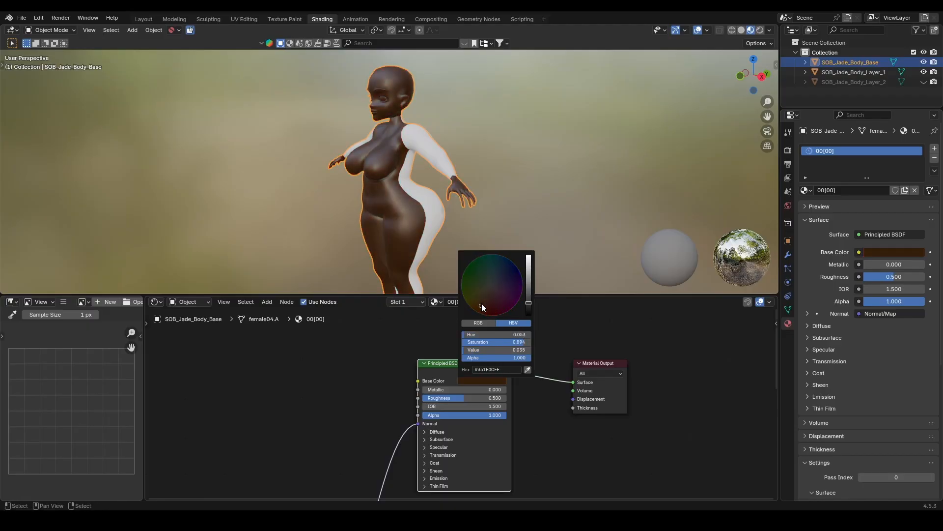
shift+middle_drag(506, 220, 513, 245)
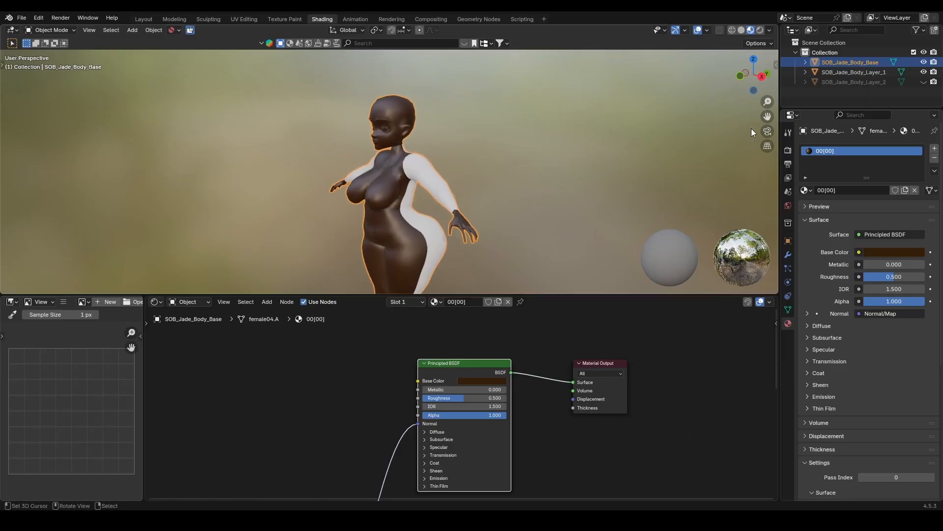
Select SOB_Jade_Body_Layer_1 and open it in the Texture Paint workspace, framed in front view
click(839, 74)
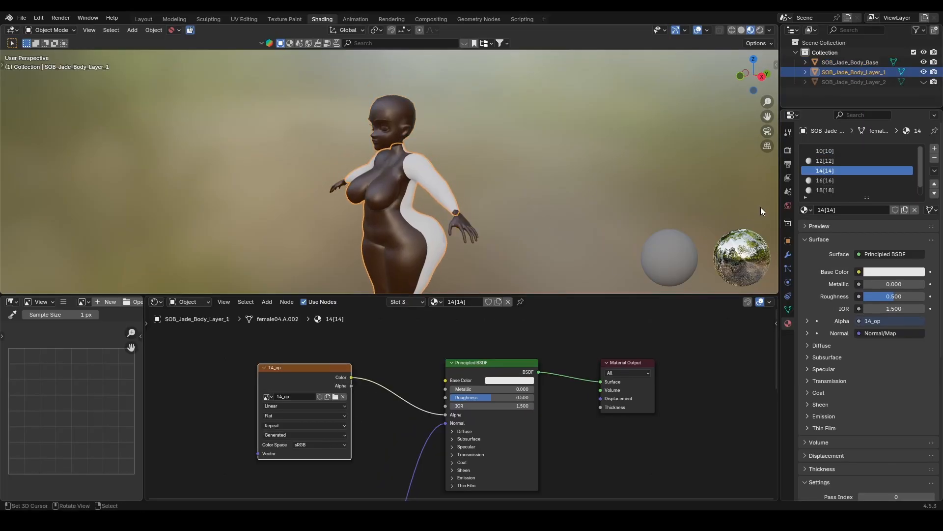
middle_drag(420, 386, 467, 390)
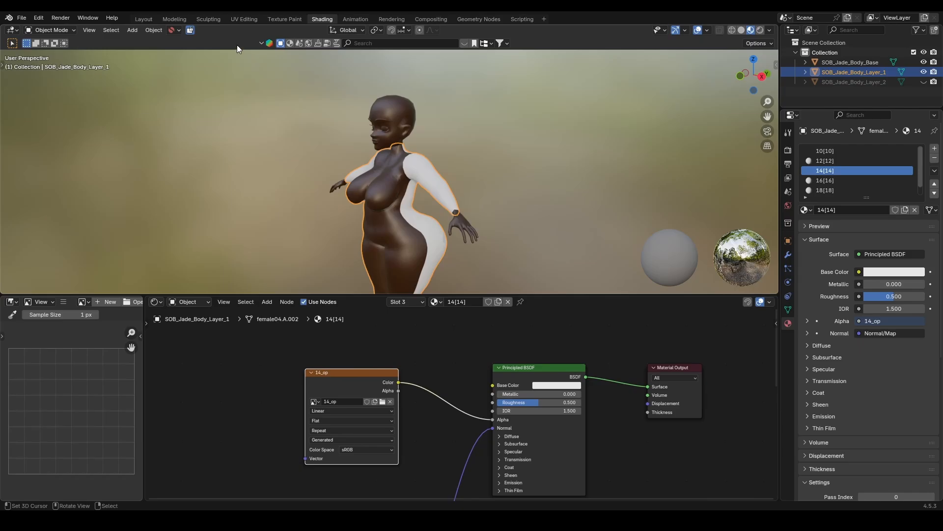
click(284, 20)
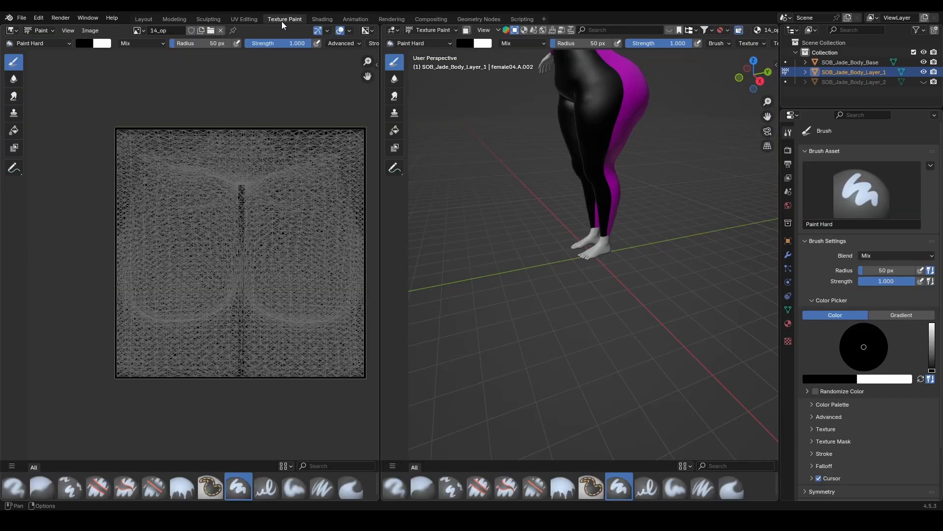
scroll(607, 219, up, 1)
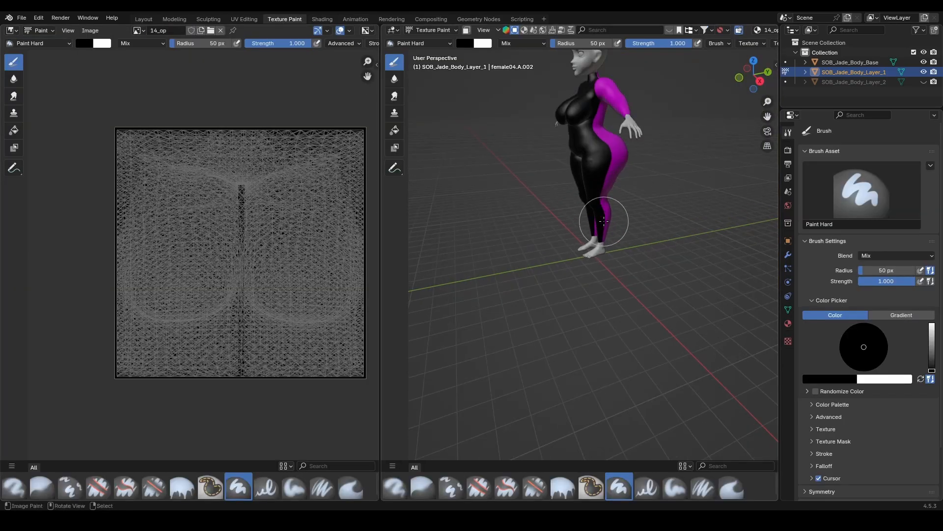
key(KP_1)
shift+middle_drag(634, 186, 624, 279)
scroll(629, 273, down, 3)
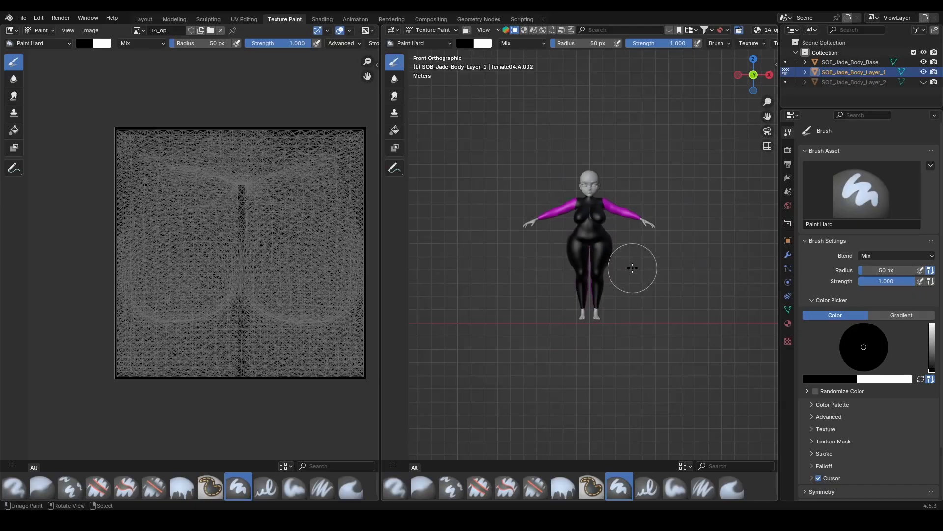
Display the active brush's settings beside the model and widen the 3D viewport
key(n)
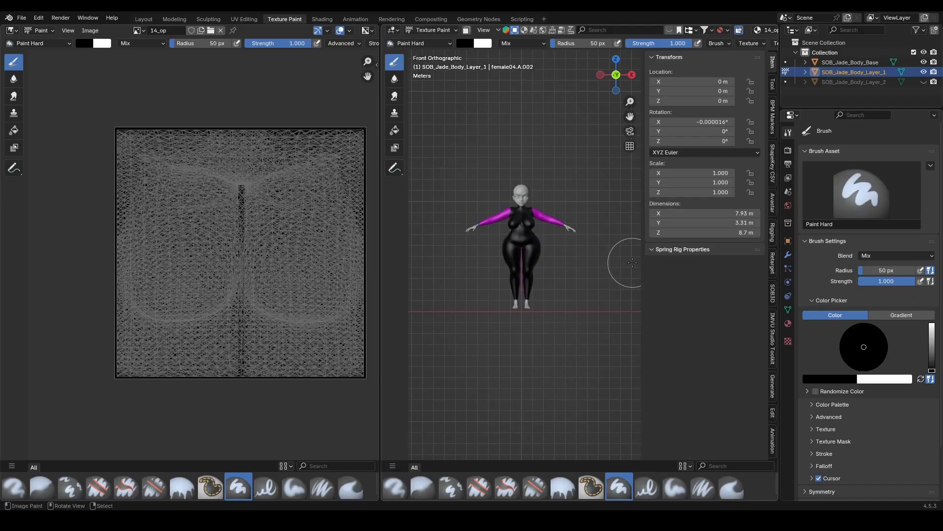
click(772, 86)
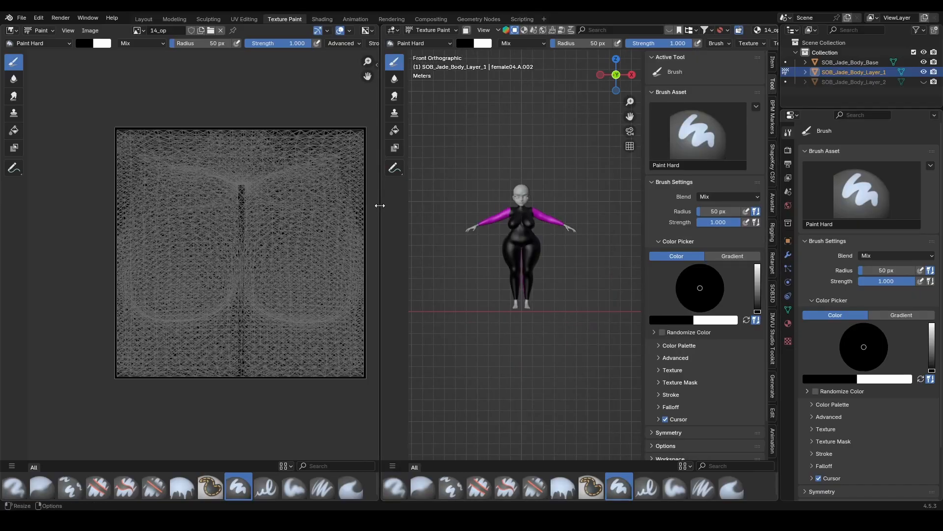
drag(380, 206, 323, 209)
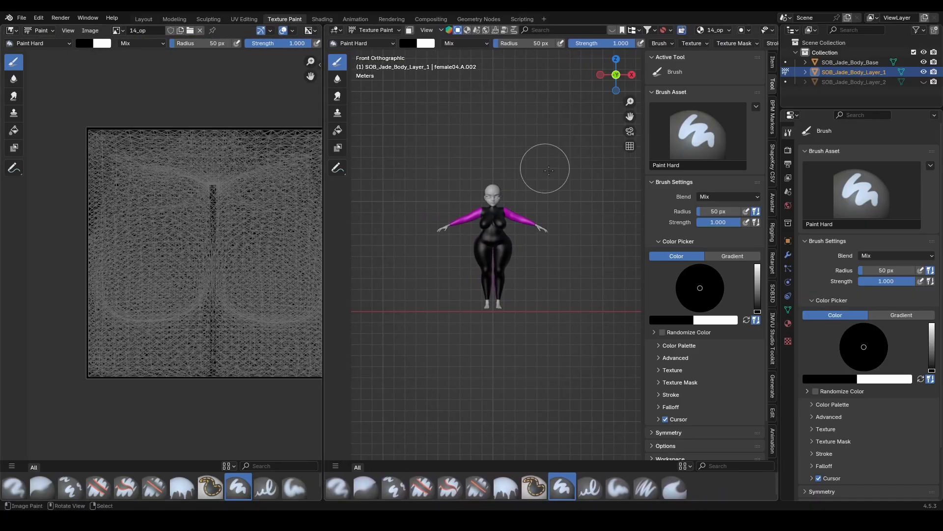
Examine the black and magenta areas of the Layer 1 body up close from the front
scroll(576, 240, down, 3)
scroll(570, 237, up, 7)
shift+middle_drag(561, 217, 547, 291)
scroll(554, 274, up, 4)
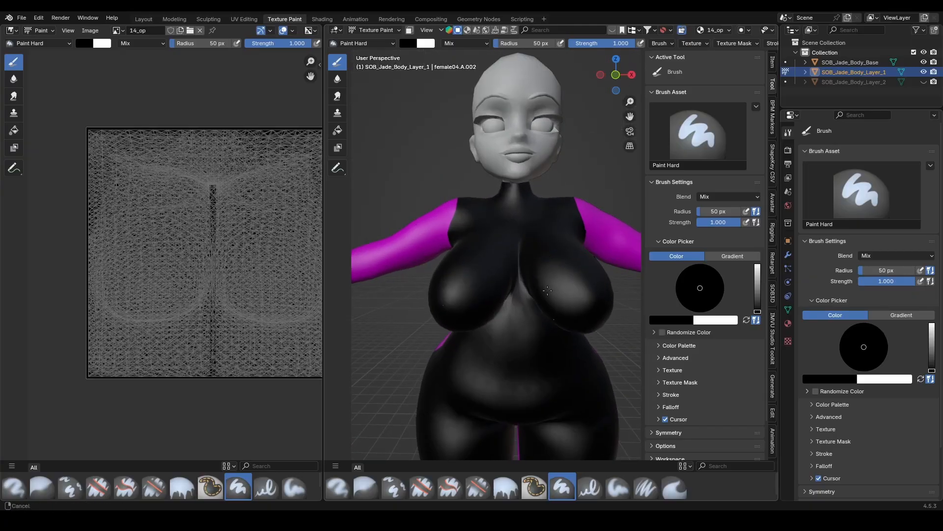
scroll(547, 290, down, 4)
scroll(541, 246, up, 3)
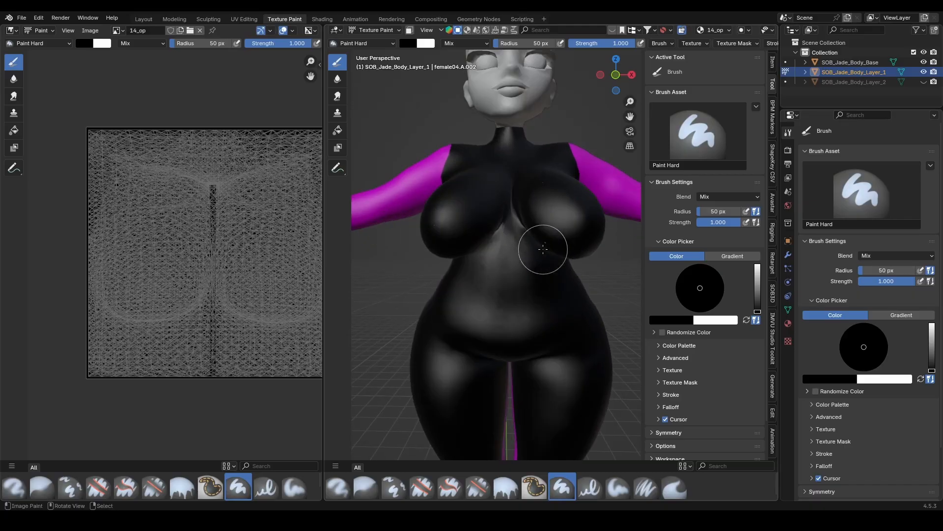
scroll(541, 244, down, 1)
scroll(538, 245, down, 1)
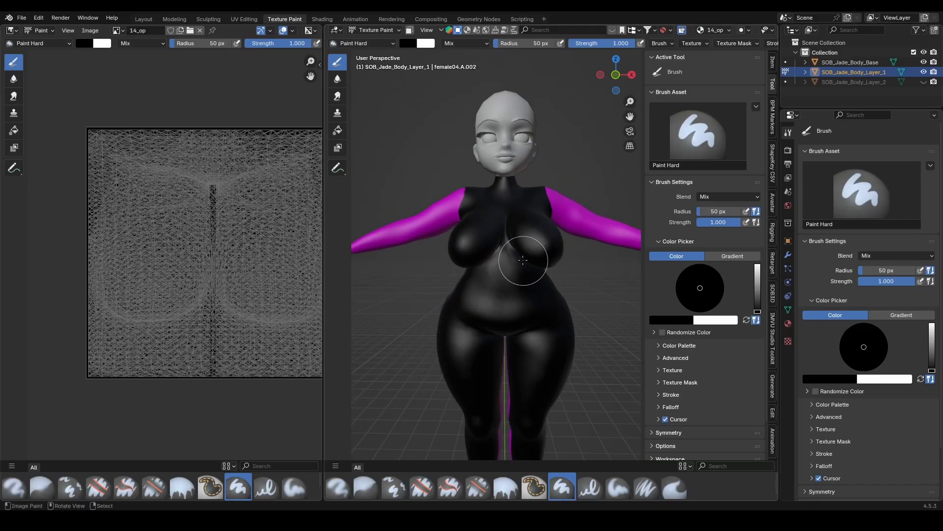
Return to the Shading workspace and make Layer 1's 10[10] material active
click(315, 22)
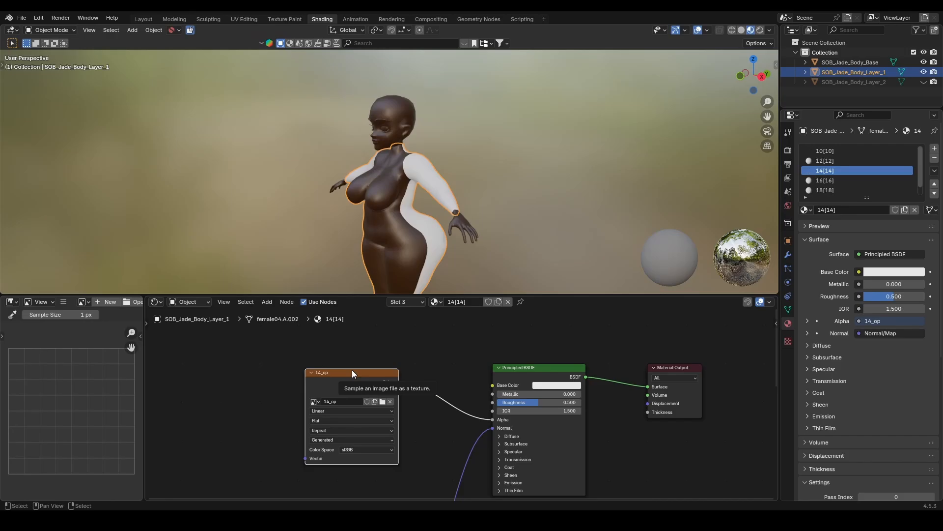
click(361, 380)
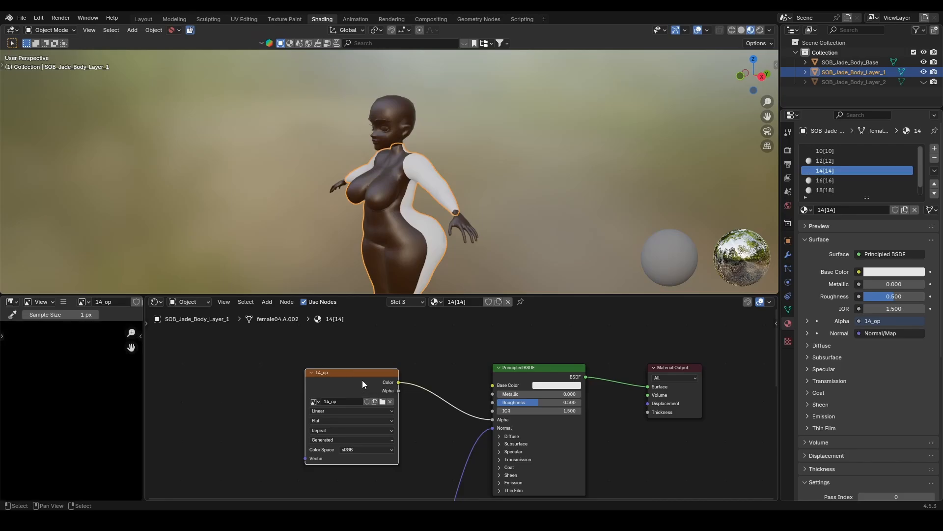
scroll(361, 379, down, 2)
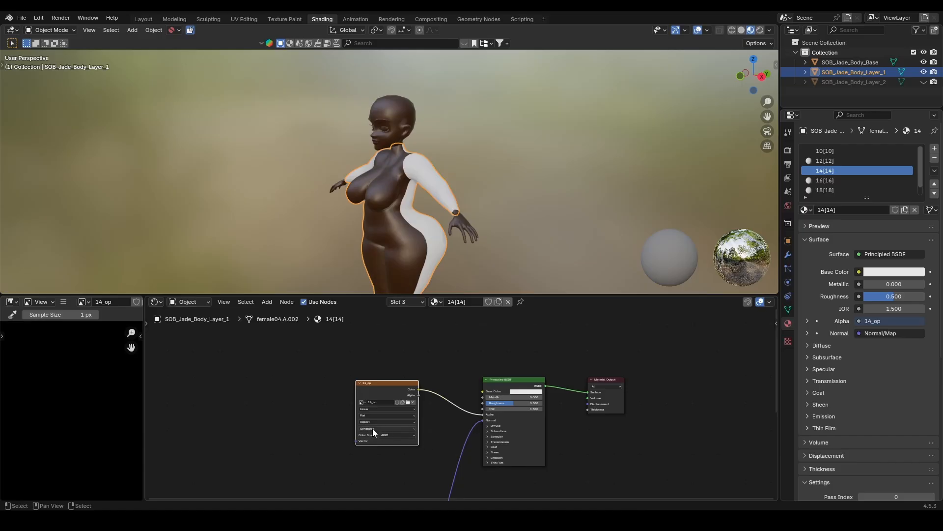
click(831, 149)
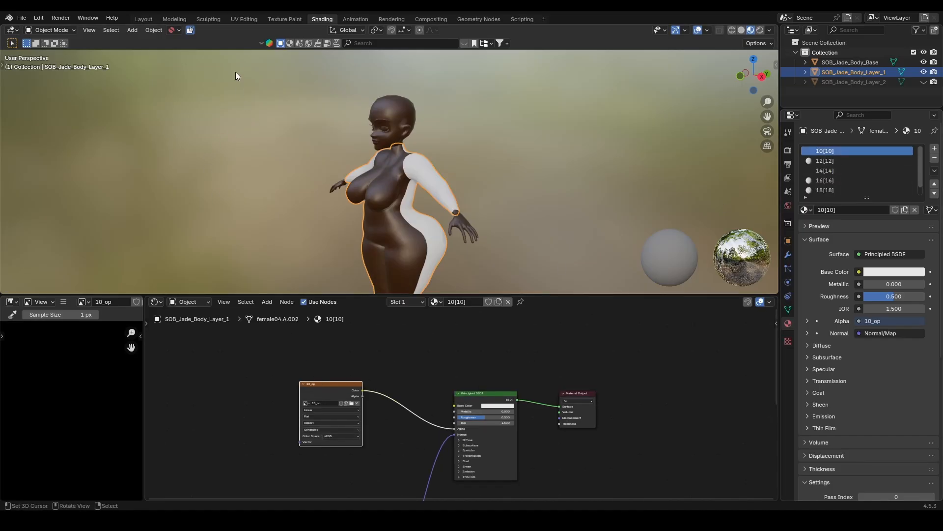
Open the 10_op texture in the Texture Paint workspace and frame the body's torso and legs in front view
click(289, 20)
scroll(504, 246, down, 6)
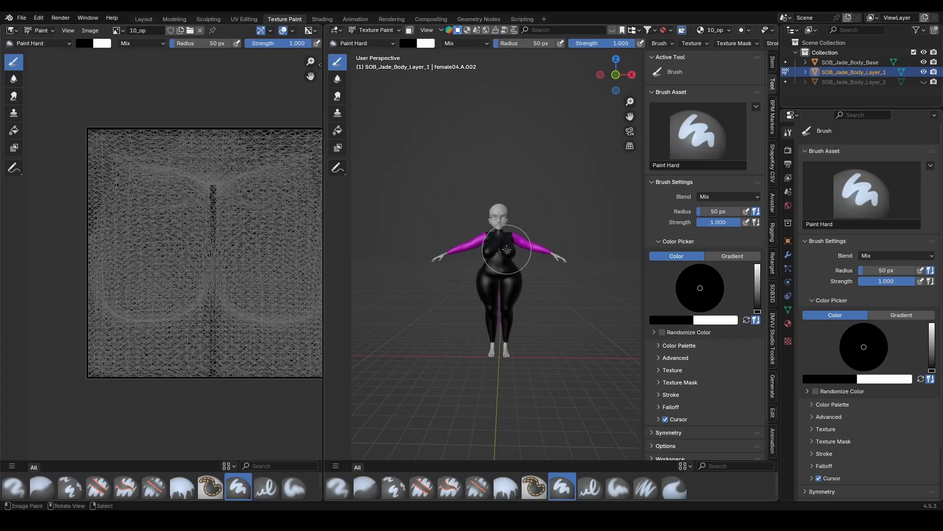
scroll(498, 275, up, 4)
shift+middle_drag(508, 315, 491, 272)
key(KP_1)
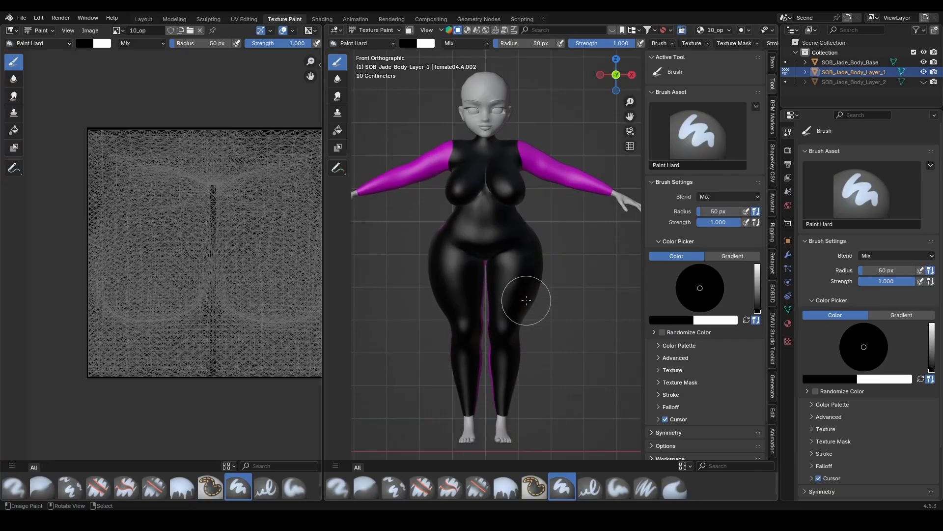
shift+middle_drag(546, 309, 540, 325)
scroll(540, 325, up, 2)
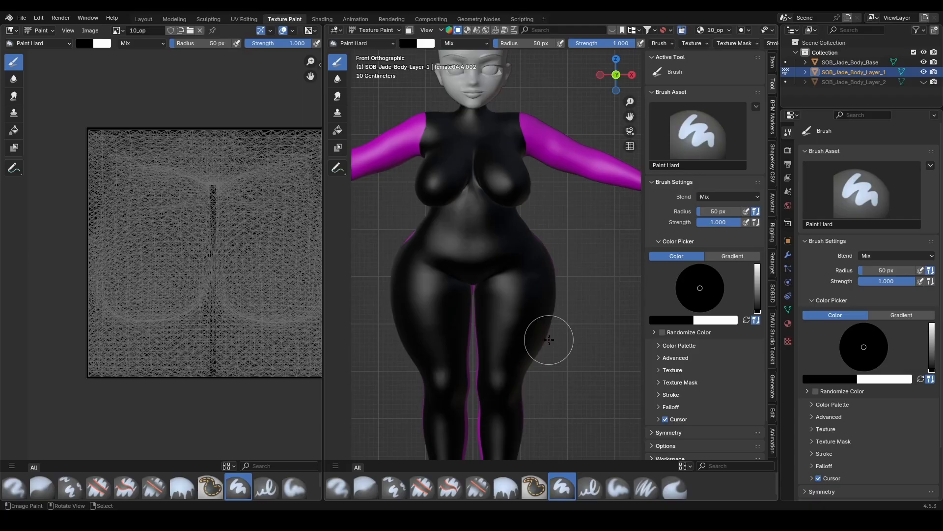
Set the Paint Hard brush radius to 21 px for painting on the body
key(f)
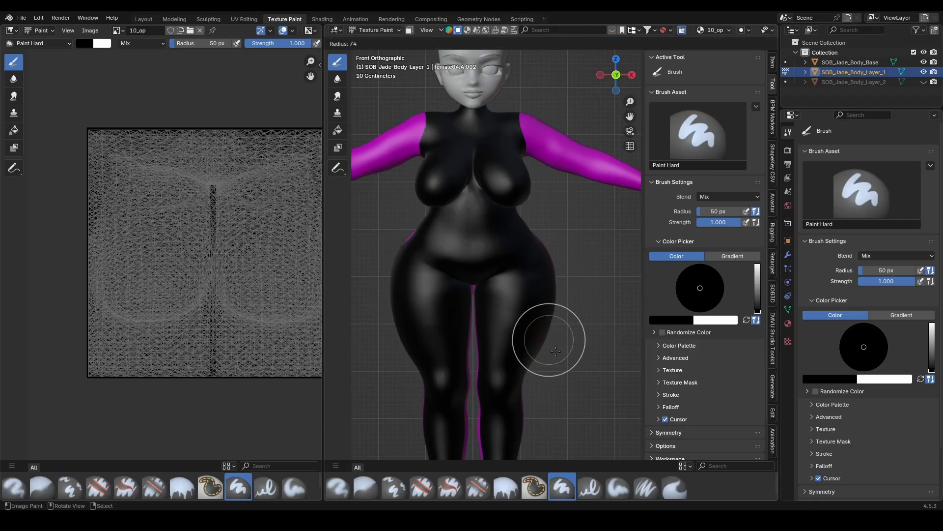
click(545, 343)
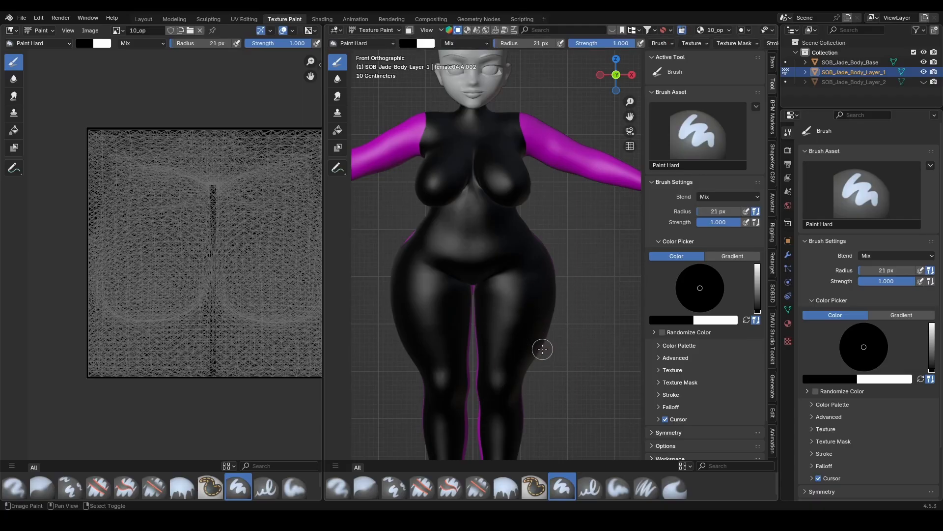
shift+middle_drag(543, 349, 547, 305)
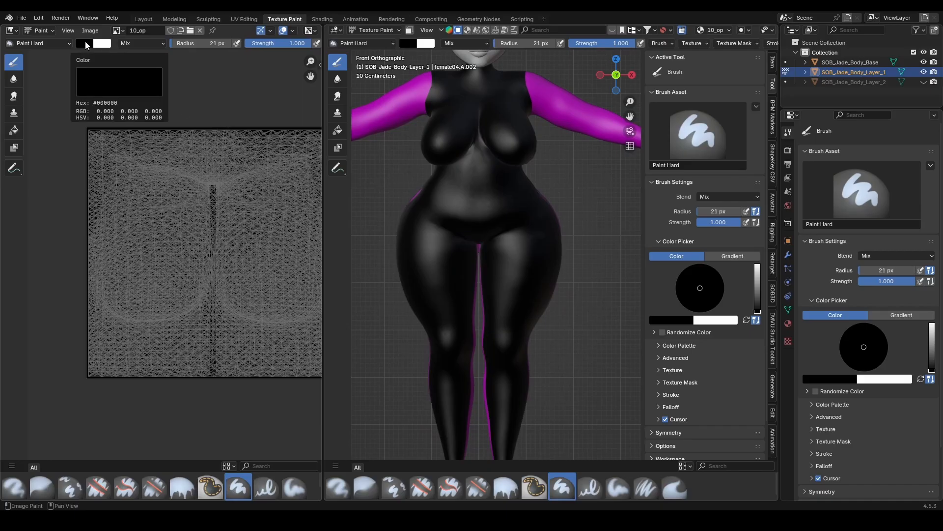
Set the brush's primary color to white and its secondary color to black
click(86, 44)
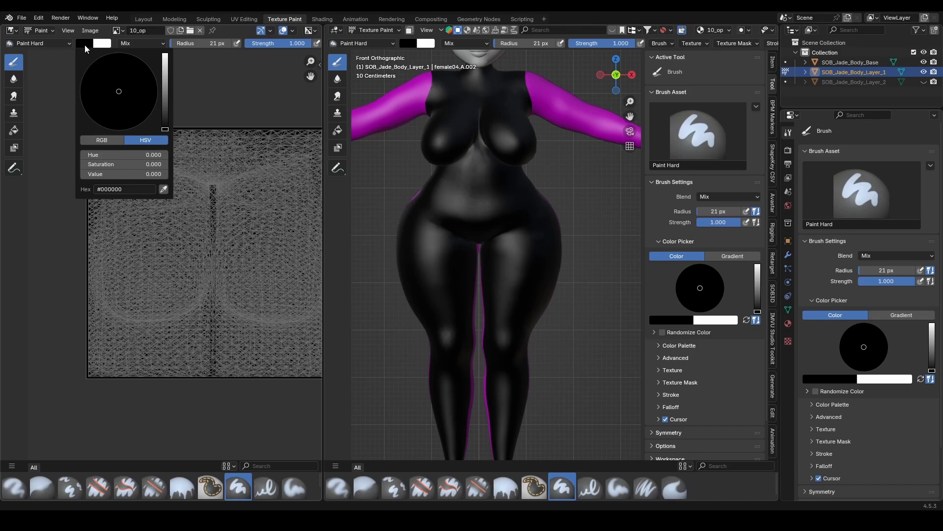
drag(165, 128, 165, 52)
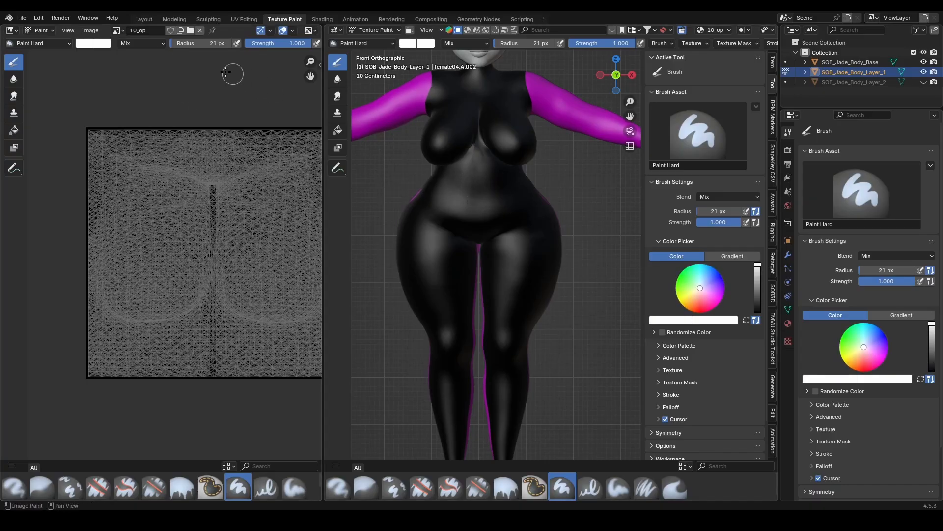
click(109, 45)
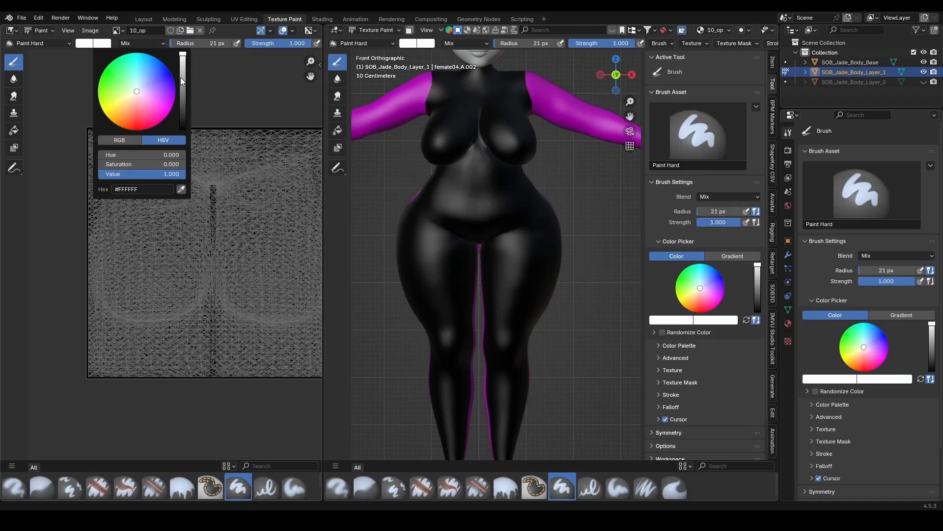
drag(181, 77, 181, 128)
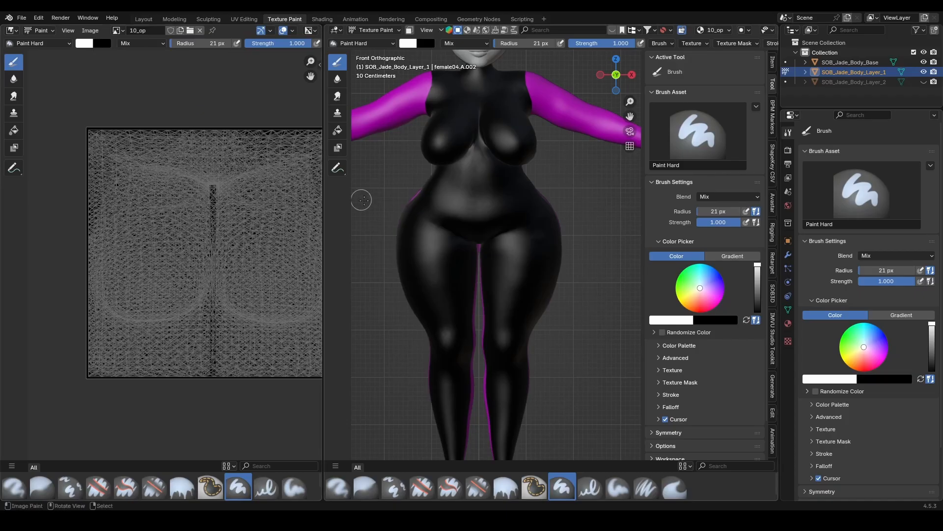
Paint a continuous white stroke on the front of the body from below the breast, over the hip and down the thigh
drag(531, 231, 509, 297)
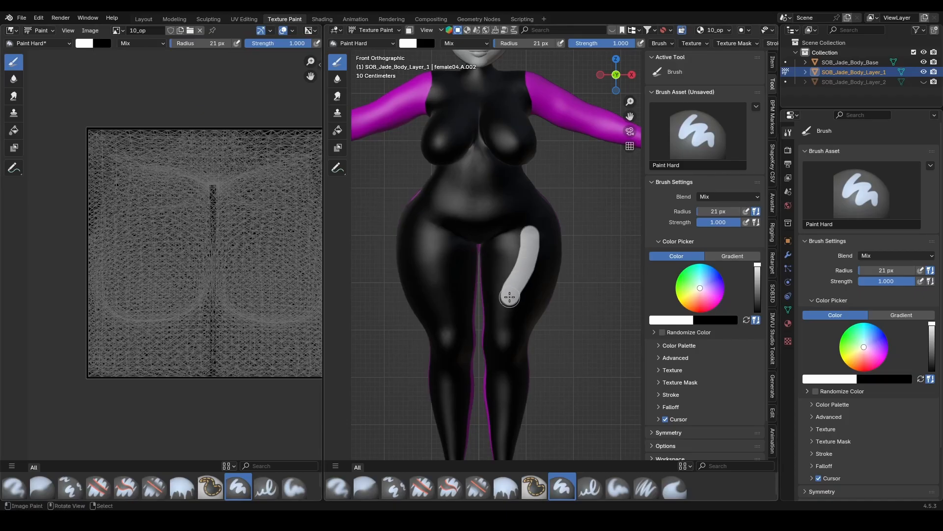
scroll(535, 267, up, 1)
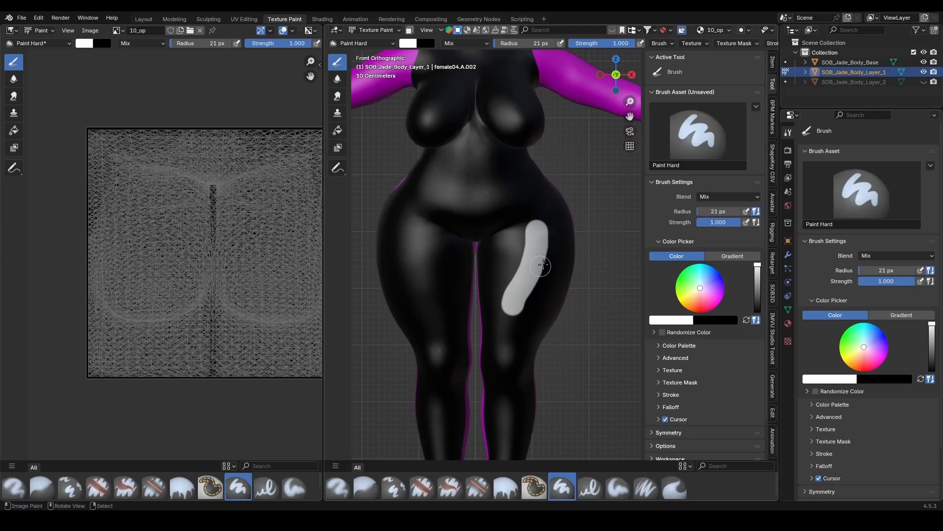
mouse_move(549, 254)
middle_down()
mouse_move(506, 225)
mouse_move(534, 242)
mouse_move(537, 259)
middle_up()
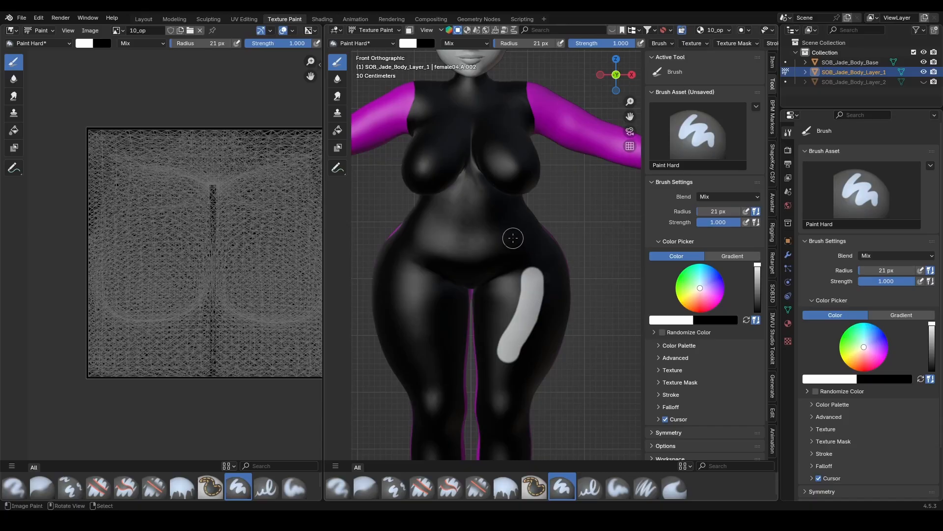
mouse_move(490, 198)
mouse_down()
mouse_move(535, 274)
mouse_move(536, 293)
mouse_up()
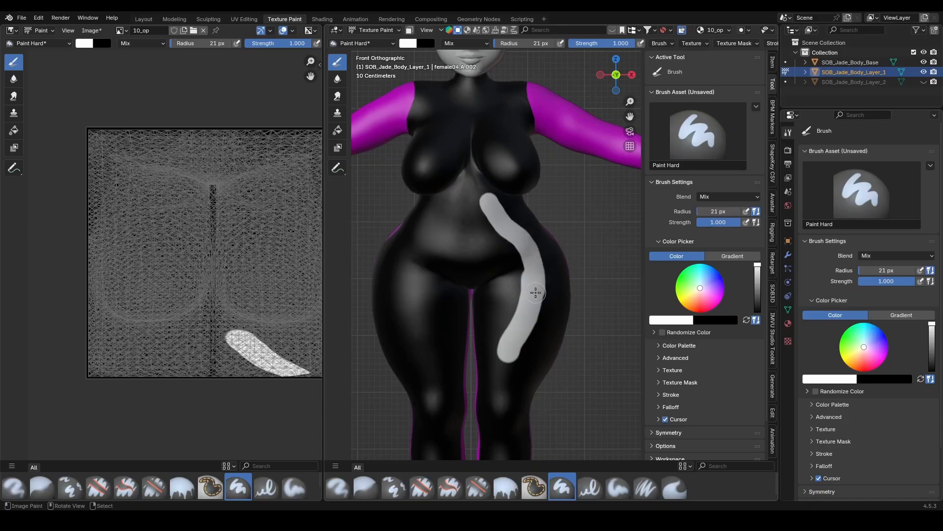
shift+middle_drag(533, 301, 522, 262)
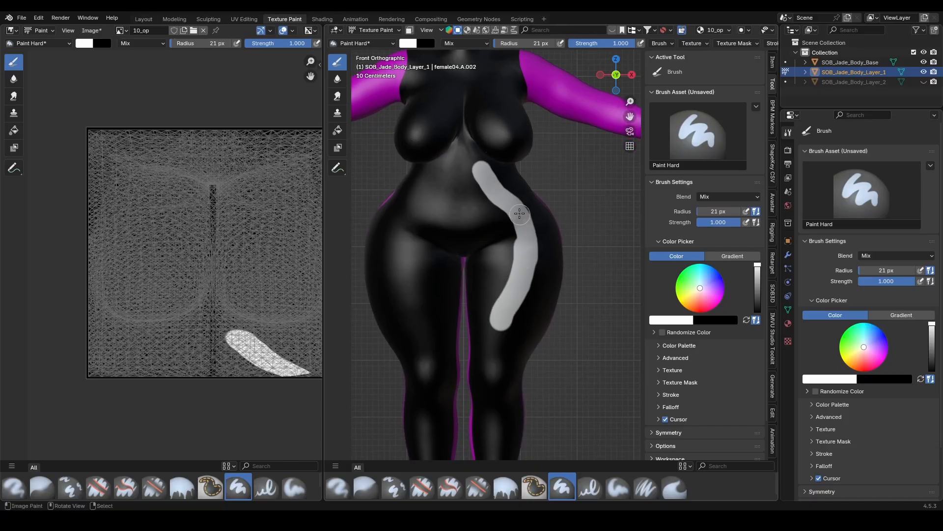
shift+middle_drag(519, 207, 522, 243)
scroll(510, 231, up, 1)
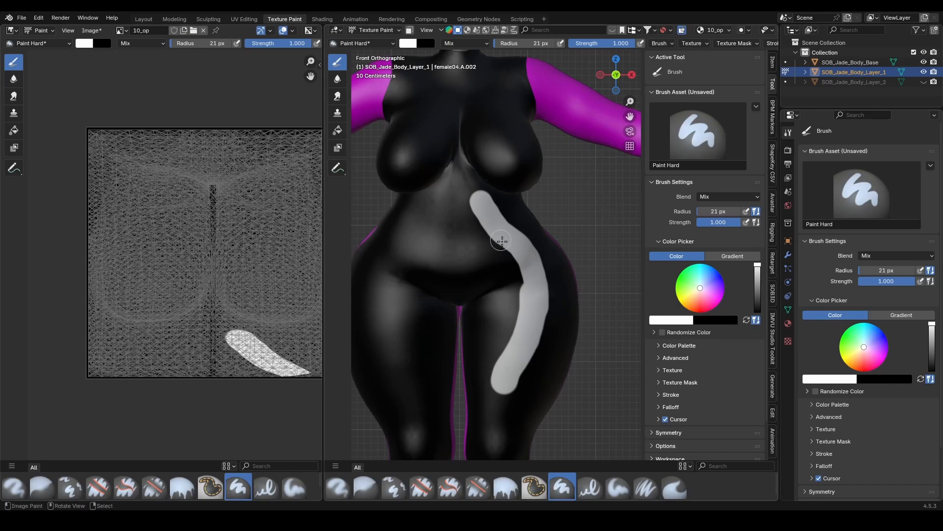
scroll(495, 211, up, 2)
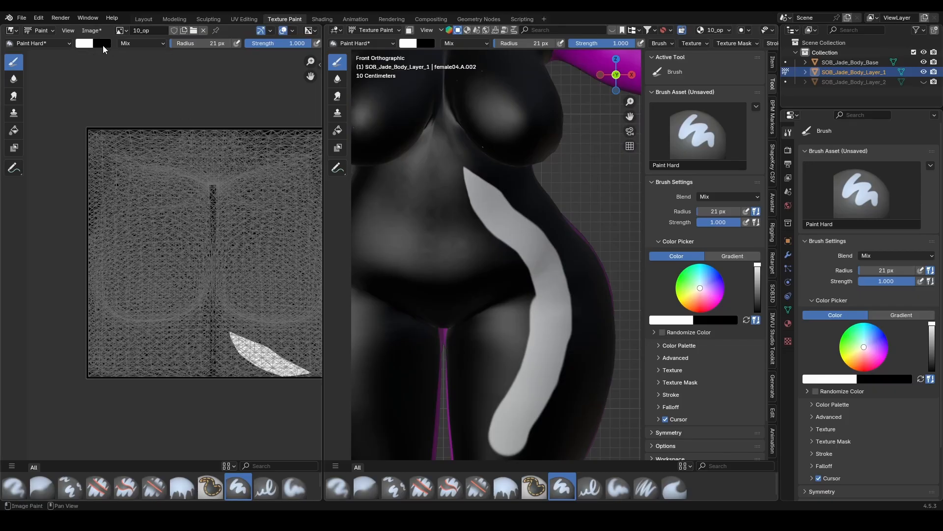
Trim the white stroke's edges with the black secondary color, tapering its thigh end and narrowing it along the thigh and waist
mouse_move(512, 211)
middle_down()
mouse_move(527, 250)
mouse_move(516, 213)
middle_up()
key(KP_1)
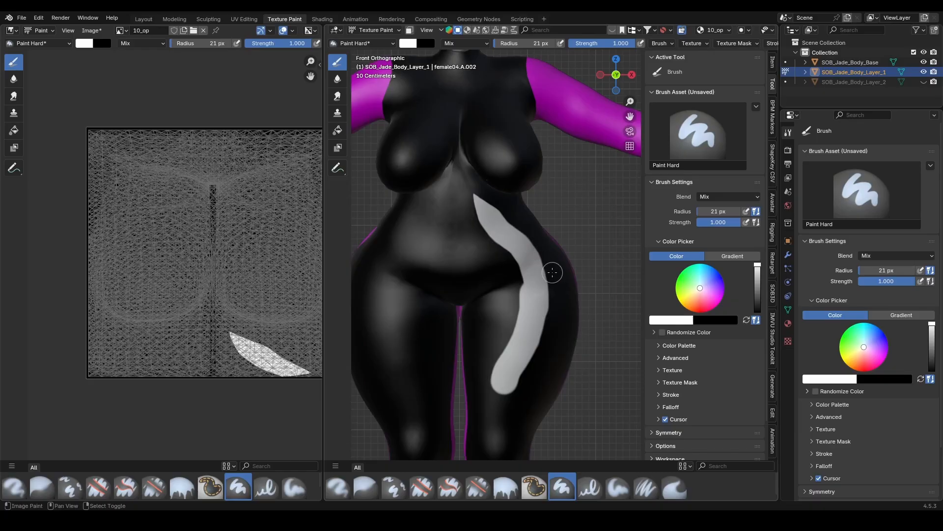
shift+scroll(502, 255, down, 4)
mouse_move(497, 291)
ctrl+mouse_down()
mouse_move(495, 327)
mouse_move(539, 280)
mouse_move(530, 268)
mouse_move(512, 307)
ctrl+mouse_up()
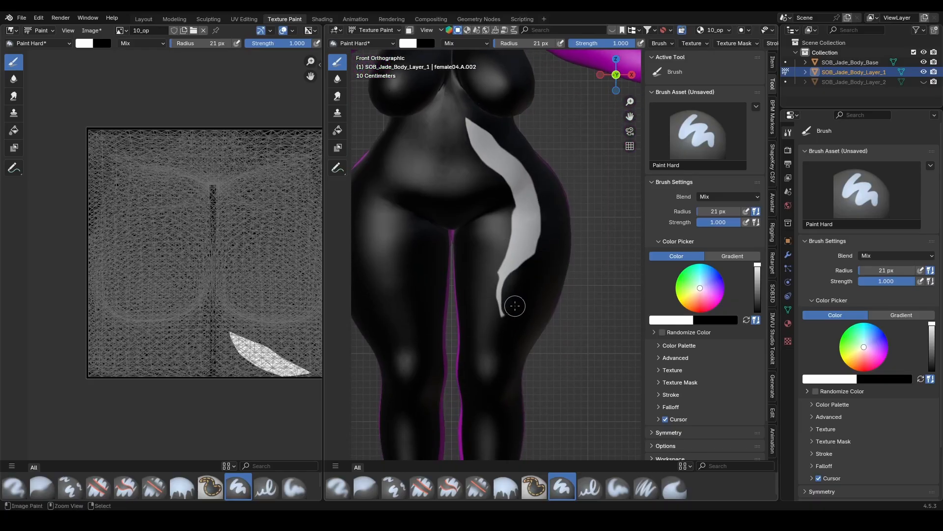
key(ctrl+z)
ctrl+drag(539, 276, 522, 301)
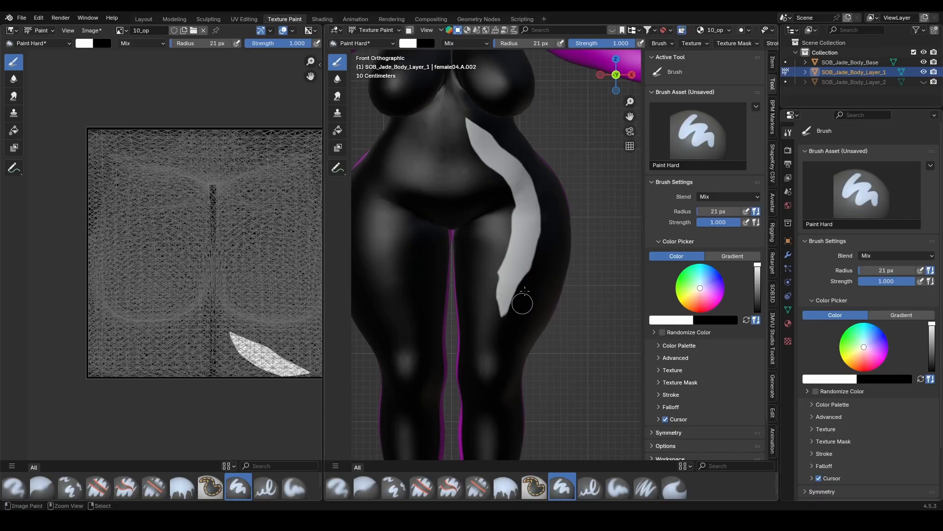
ctrl+drag(546, 222, 520, 308)
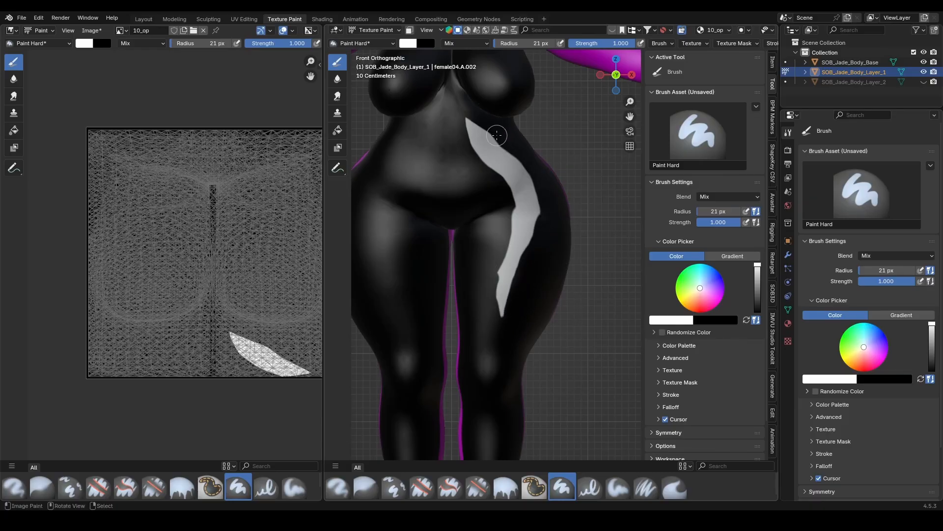
mouse_move(497, 136)
ctrl+mouse_down()
mouse_move(513, 160)
mouse_move(487, 129)
mouse_move(517, 162)
ctrl+mouse_up()
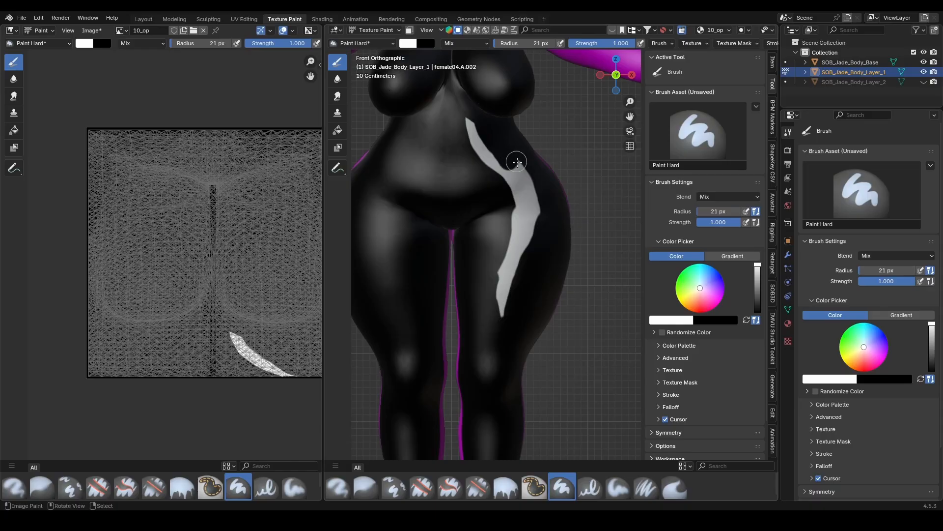
Add a second white prong at the waist branching from the stroke and trim it to a point with black
scroll(517, 162, up, 4)
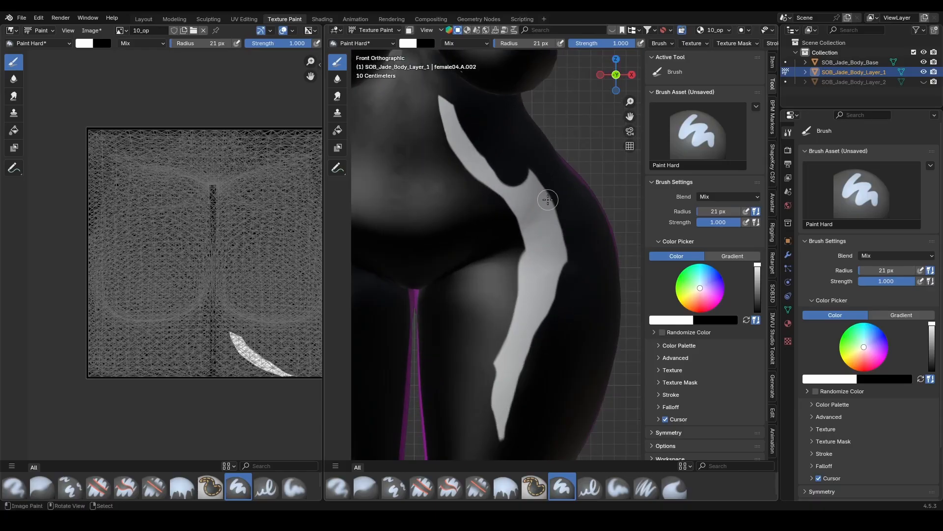
drag(510, 143, 537, 186)
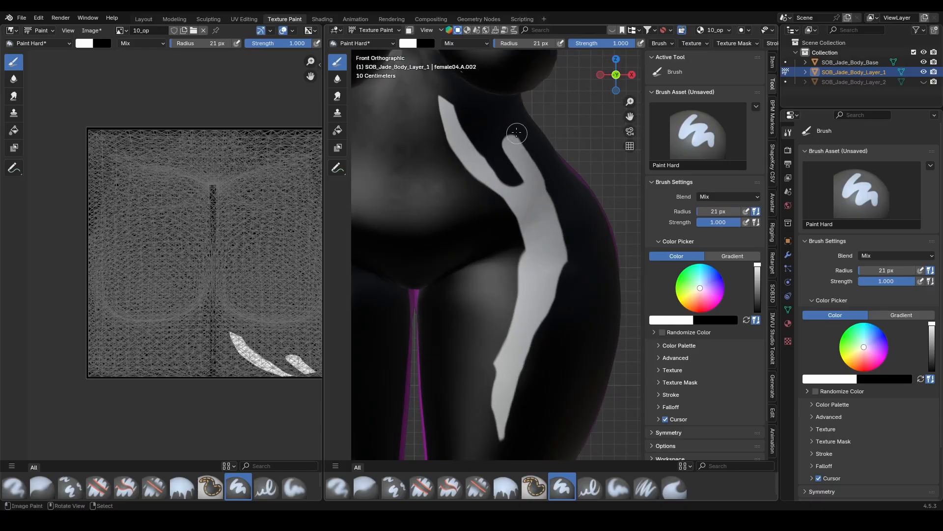
mouse_move(499, 131)
ctrl+mouse_down()
mouse_move(508, 162)
mouse_move(547, 169)
mouse_move(552, 245)
ctrl+mouse_up()
ctrl+drag(551, 161, 571, 208)
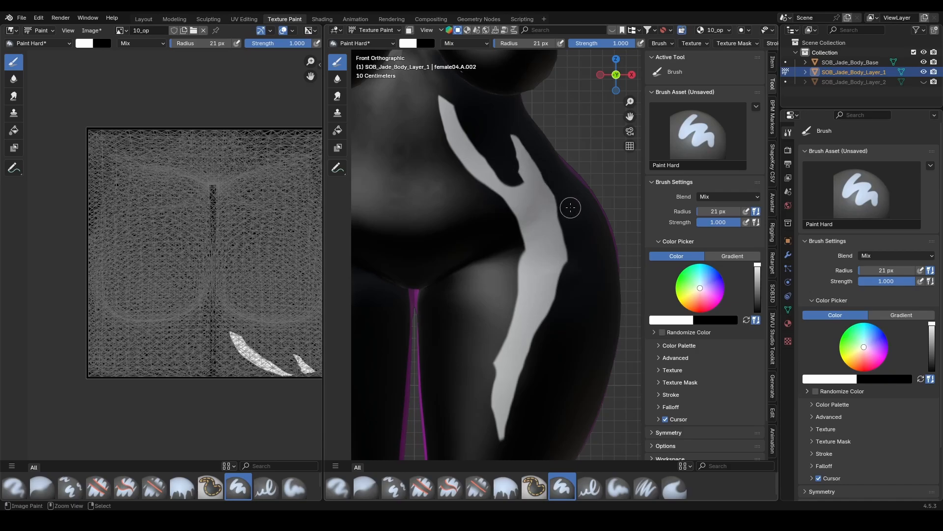
Widen the white stroke's outer edge along the thigh and smooth the inside of the fork at the waist with white
drag(560, 255, 509, 388)
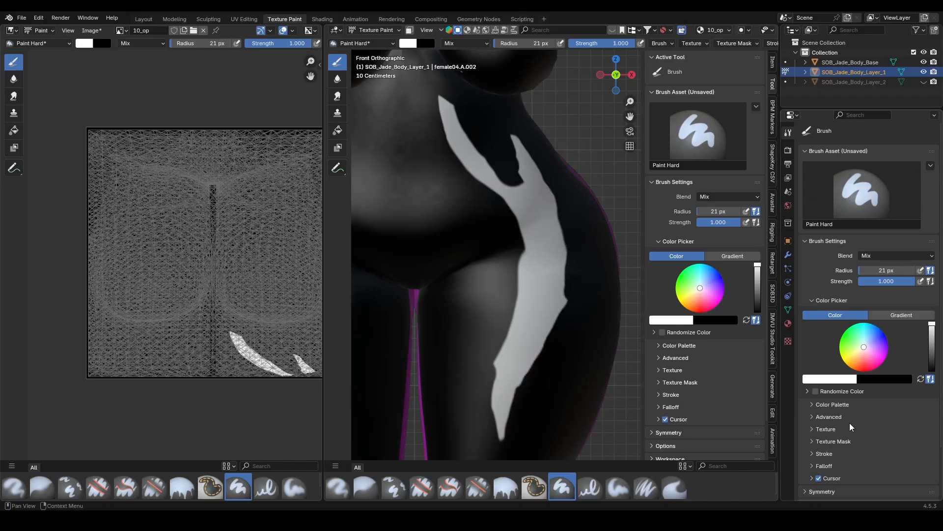
scroll(492, 207, down, 3)
scroll(544, 287, up, 5)
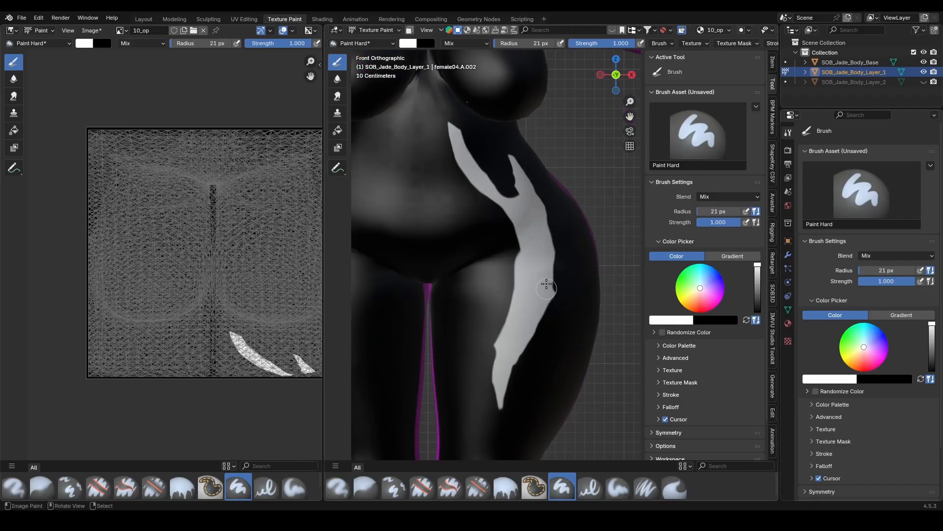
drag(505, 215, 537, 211)
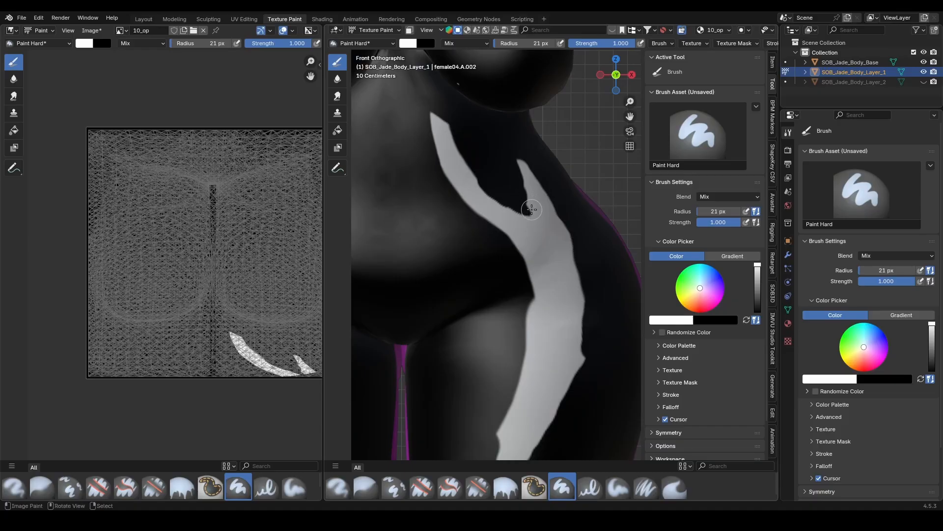
scroll(514, 226, down, 3)
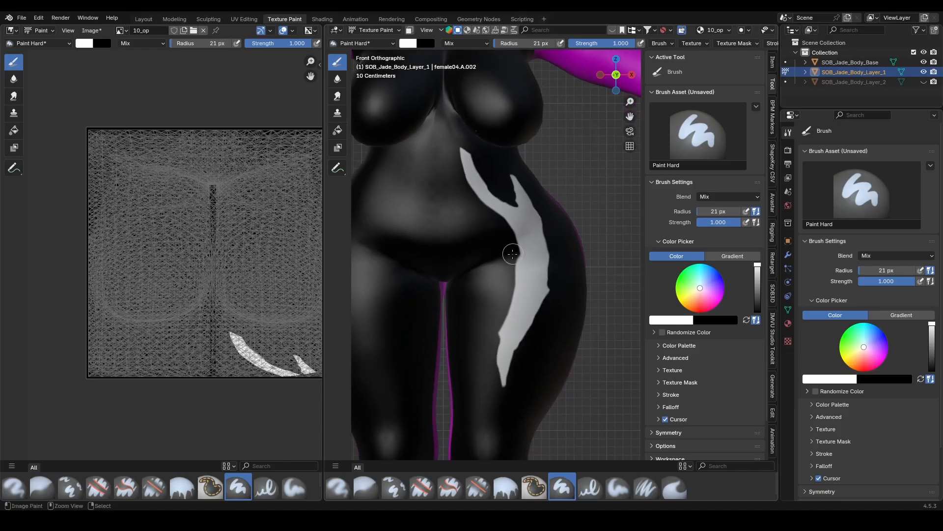
Paint a curved white stroke from waist to thigh on the opposite hip and taper its upper end with black
scroll(451, 273, down, 2)
mouse_move(465, 208)
mouse_down()
mouse_move(429, 287)
mouse_move(444, 308)
mouse_up()
ctrl+drag(468, 197, 476, 231)
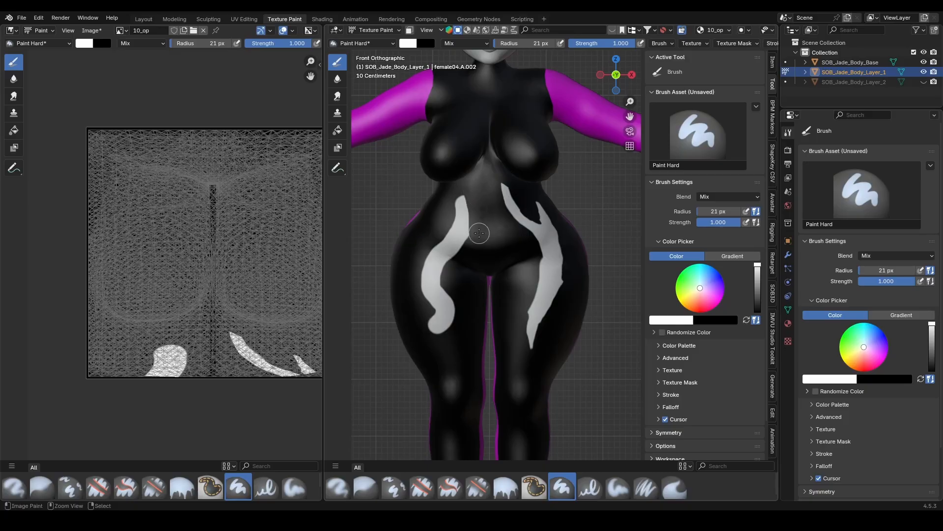
ctrl+drag(450, 190, 447, 216)
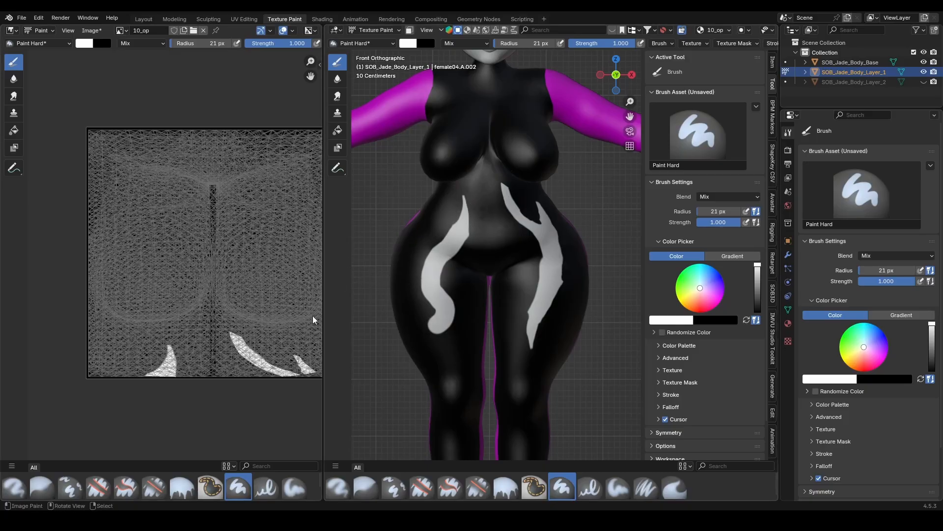
Try a diagonal white stroke across the 10_op texture in the image canvas and undo it
scroll(199, 339, down, 3)
middle_drag(199, 339, 187, 313)
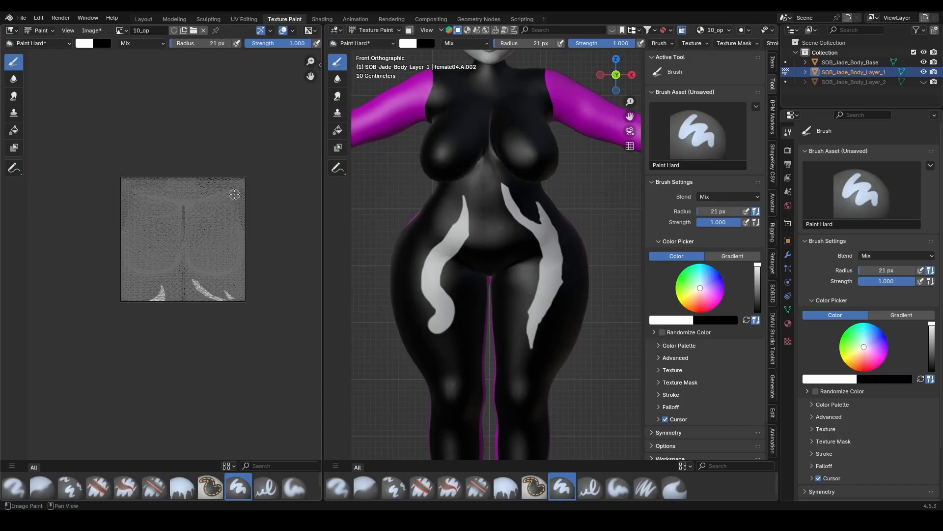
mouse_move(235, 194)
mouse_down()
mouse_move(212, 240)
mouse_move(153, 284)
mouse_up()
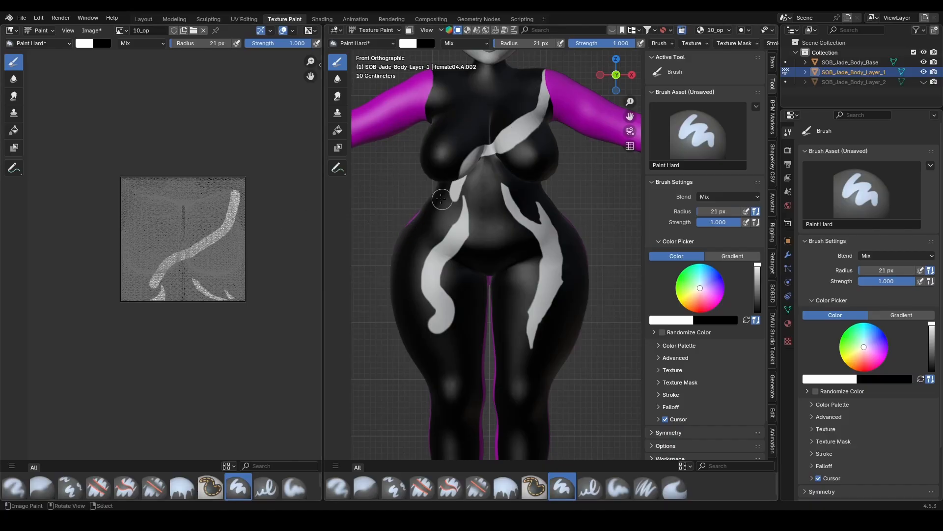
key(ctrl+z)
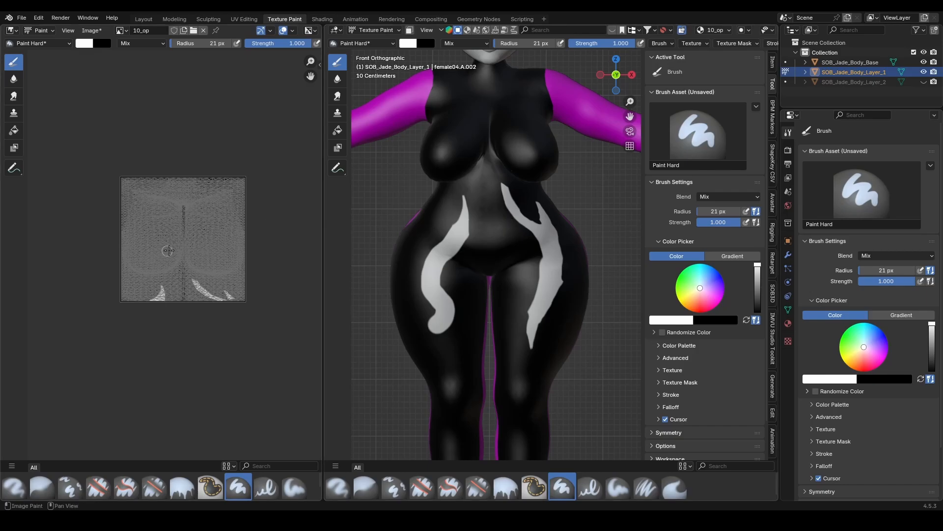
Paint a rounded, heart-like white patch on the 10_op texture in the image canvas, covering the front of one breast
scroll(176, 246, up, 2)
mouse_move(174, 252)
mouse_down()
mouse_move(156, 232)
mouse_move(183, 244)
mouse_move(179, 255)
mouse_up()
scroll(543, 213, down, 2)
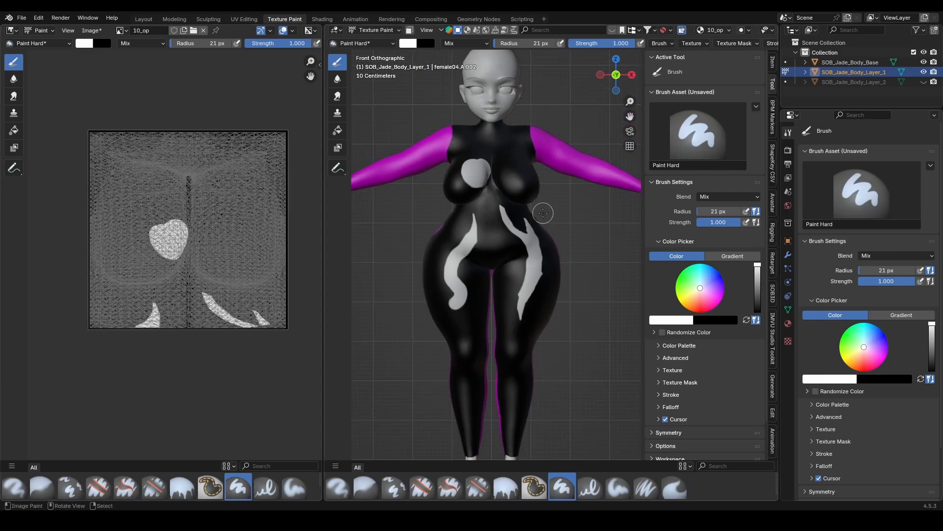
mouse_move(515, 216)
shift+middle_down()
mouse_move(518, 256)
mouse_move(499, 223)
mouse_move(492, 241)
mouse_move(502, 281)
shift+middle_up()
scroll(518, 257, up, 1)
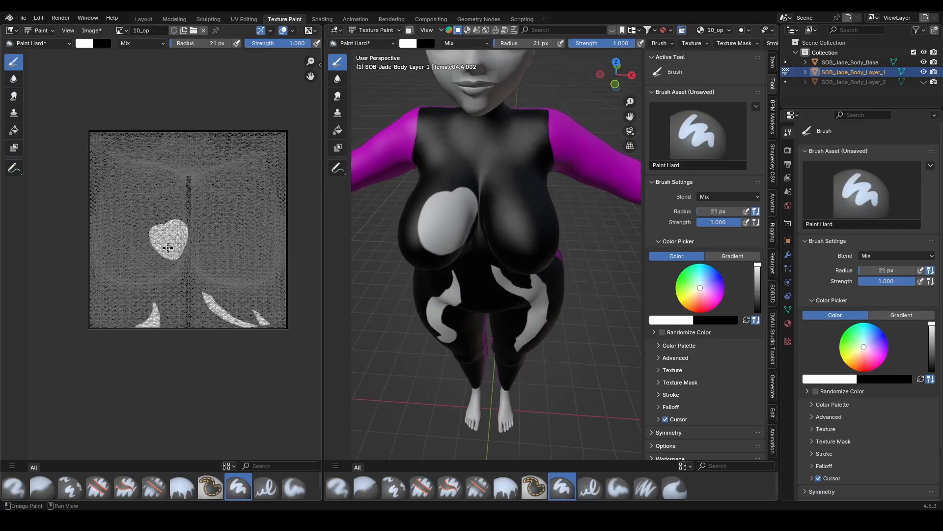
Return to the Shading workspace, make Layer 1's 14[14] material active, and view the painted body at an angle
click(323, 19)
scroll(466, 219, up, 3)
mouse_move(465, 219)
middle_down()
mouse_move(405, 225)
mouse_move(488, 238)
mouse_move(481, 144)
mouse_move(477, 216)
mouse_move(462, 194)
mouse_move(451, 193)
mouse_move(455, 211)
middle_up()
click(828, 170)
scroll(511, 214, down, 2)
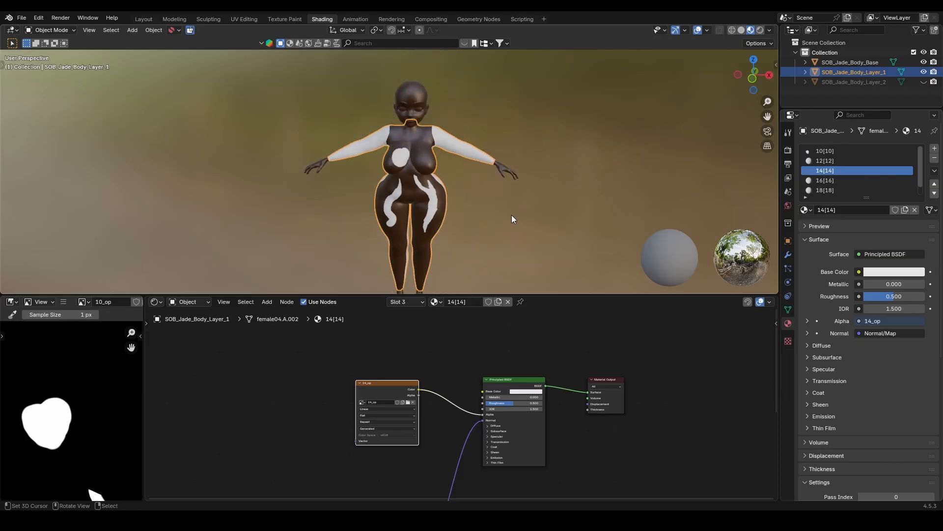
scroll(516, 220, up, 4)
middle_drag(516, 219, 492, 236)
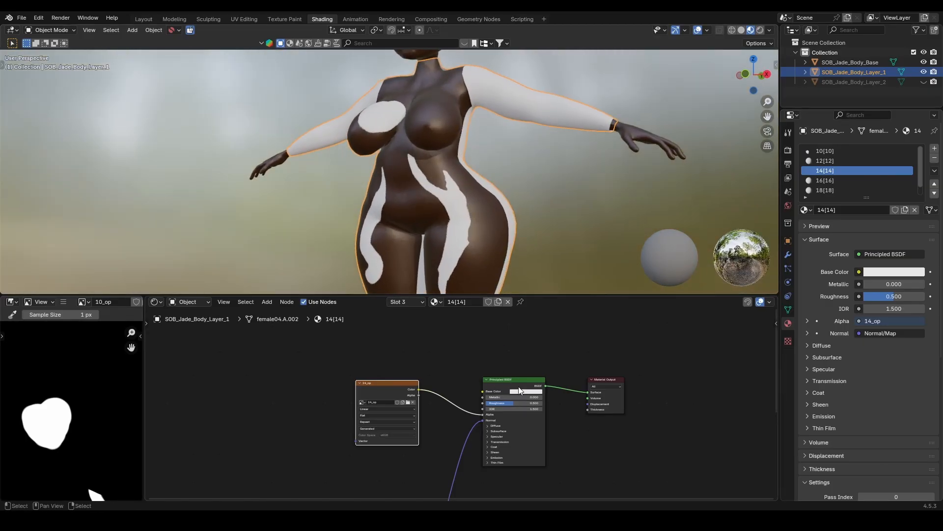
Try an orange base color on the 14[14] material's Principled BSDF and undo it
click(522, 391)
drag(526, 351, 529, 341)
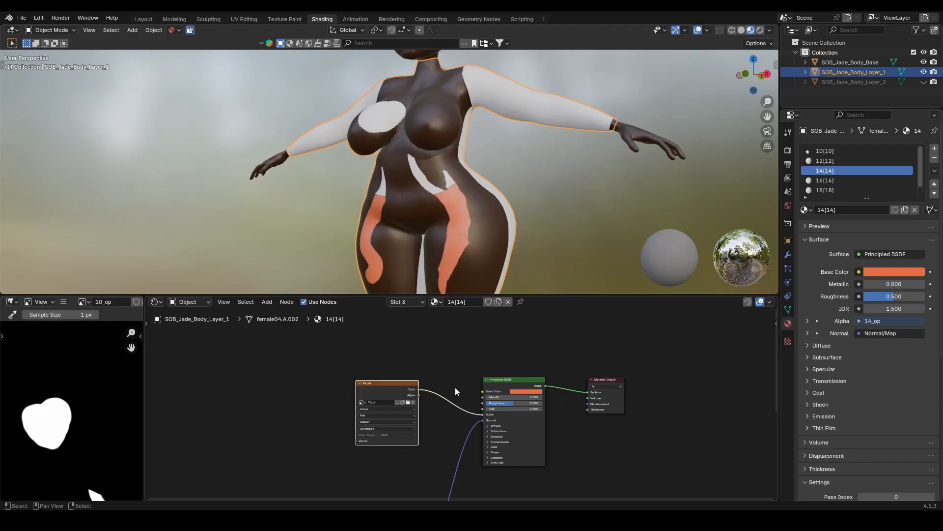
key(ctrl+z)
scroll(499, 199, down, 3)
scroll(511, 217, up, 3)
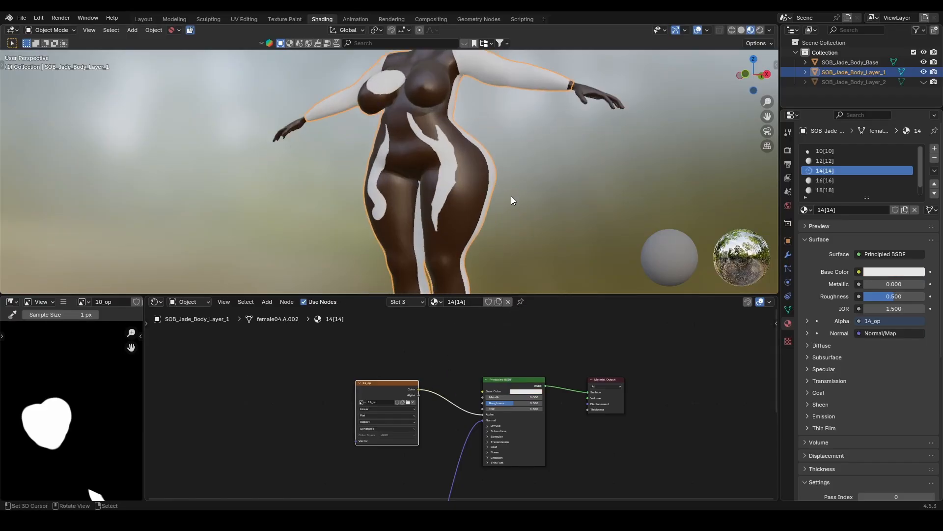
middle_drag(511, 196, 465, 191)
scroll(456, 206, down, 4)
scroll(465, 190, up, 3)
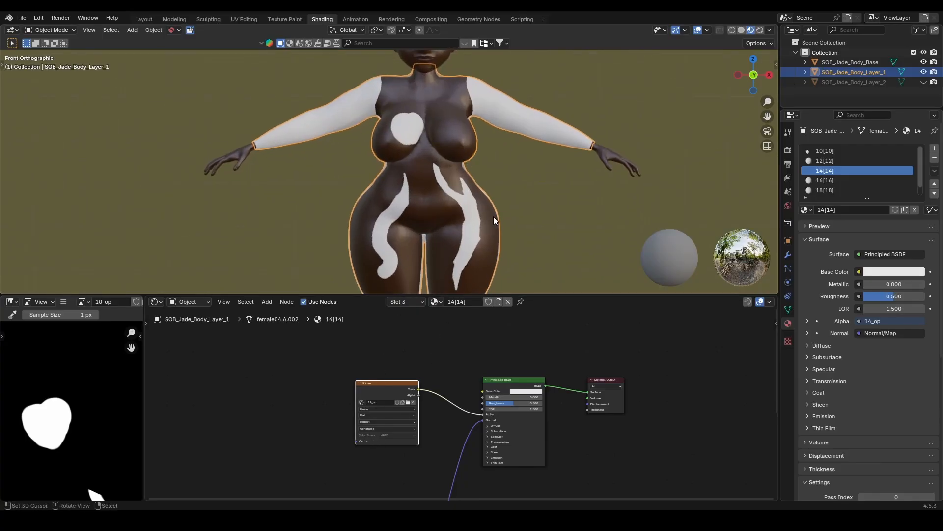
Save the 10_op opacity texture as 10_op.png in the SOB Jade Layers Painter V1.0 folder, using PNG format with RGBA color
shift+middle_drag(493, 216, 477, 197)
scroll(110, 418, down, 8)
scroll(118, 445, up, 3)
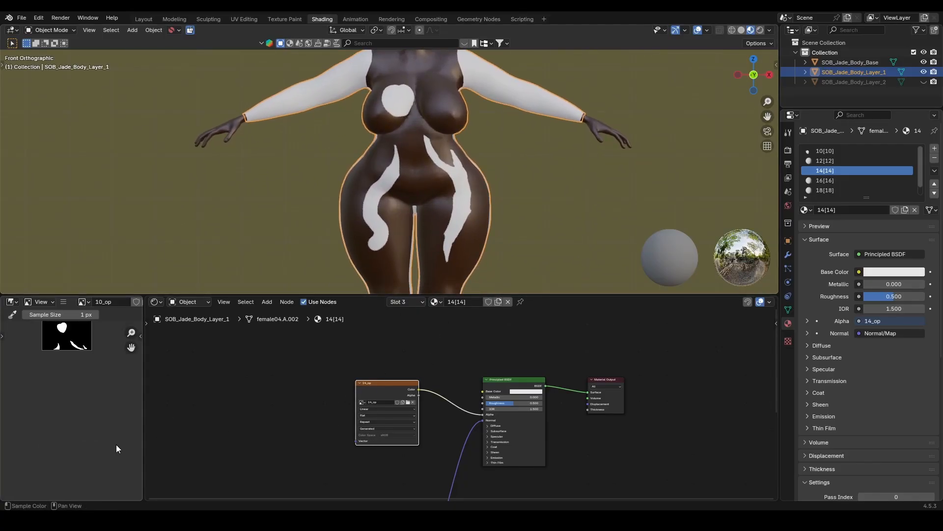
key(Home)
middle_drag(82, 369, 75, 385)
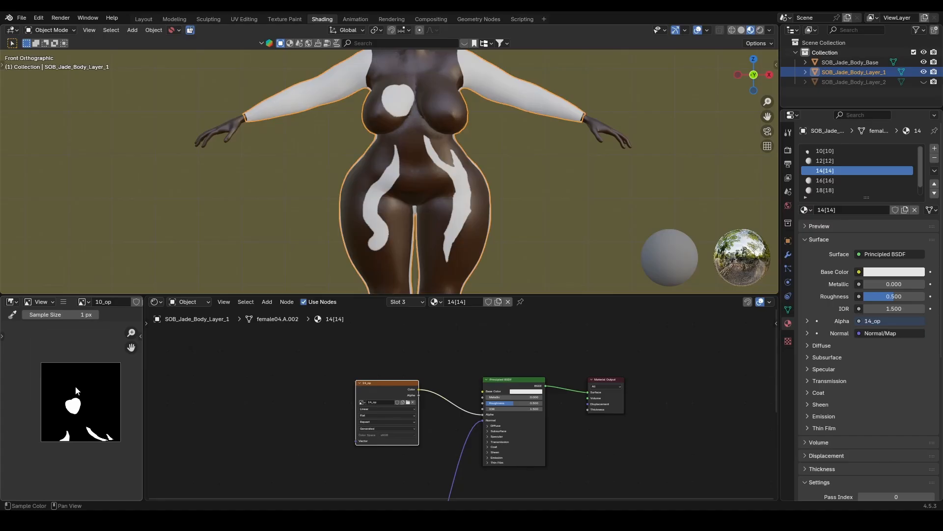
click(61, 303)
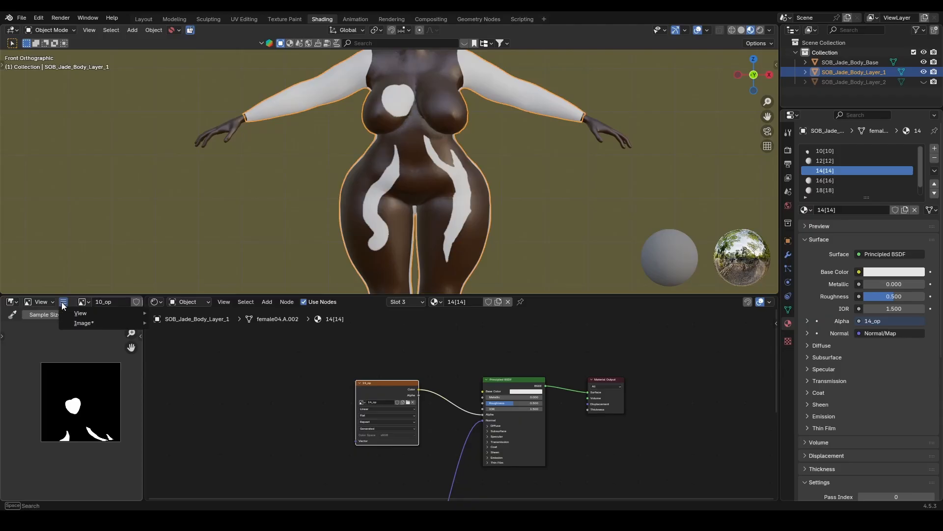
mouse_move(80, 322)
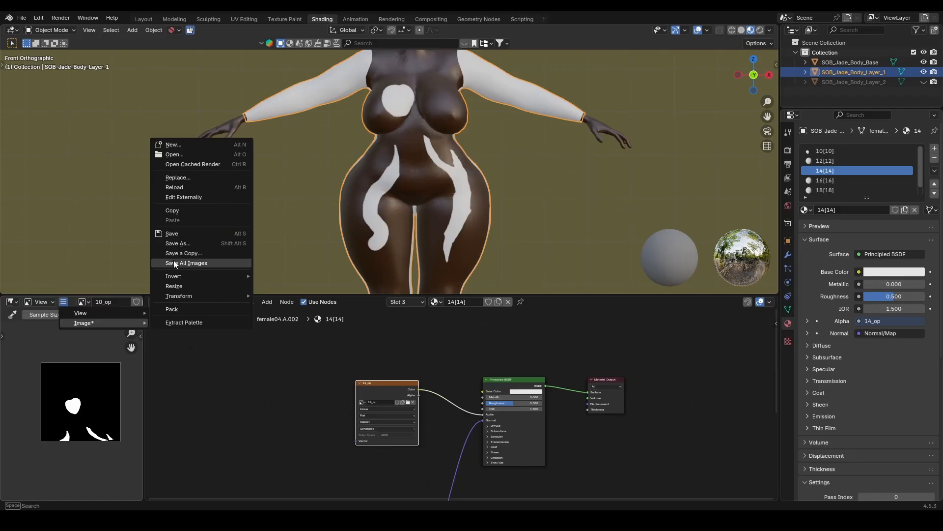
click(193, 234)
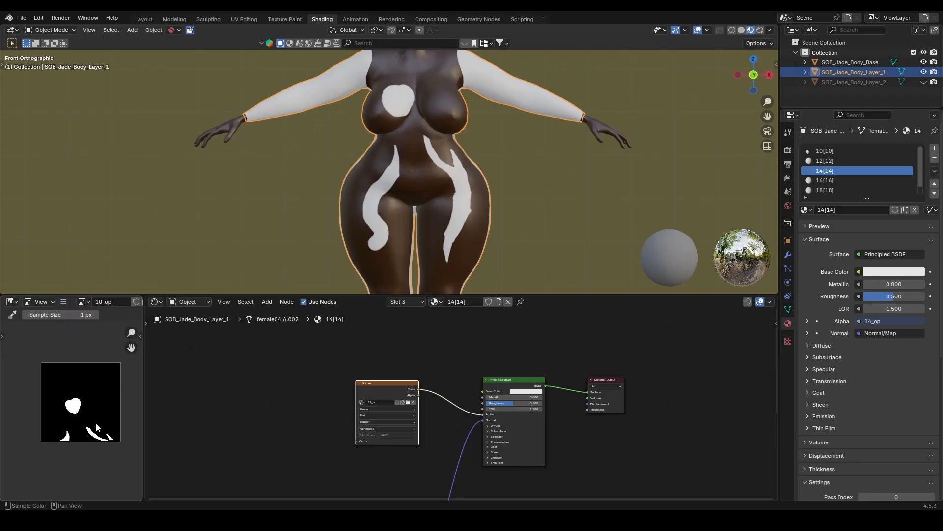
click(66, 302)
key(alt+s)
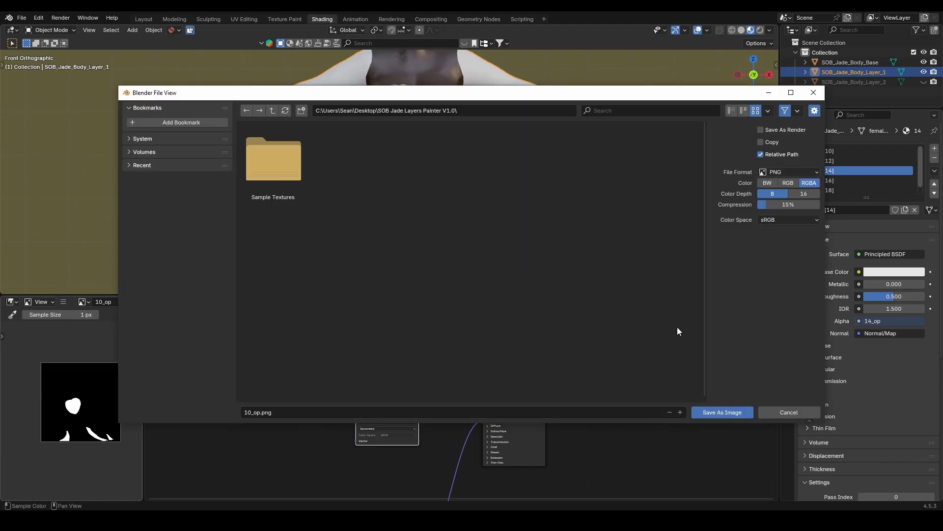
click(717, 413)
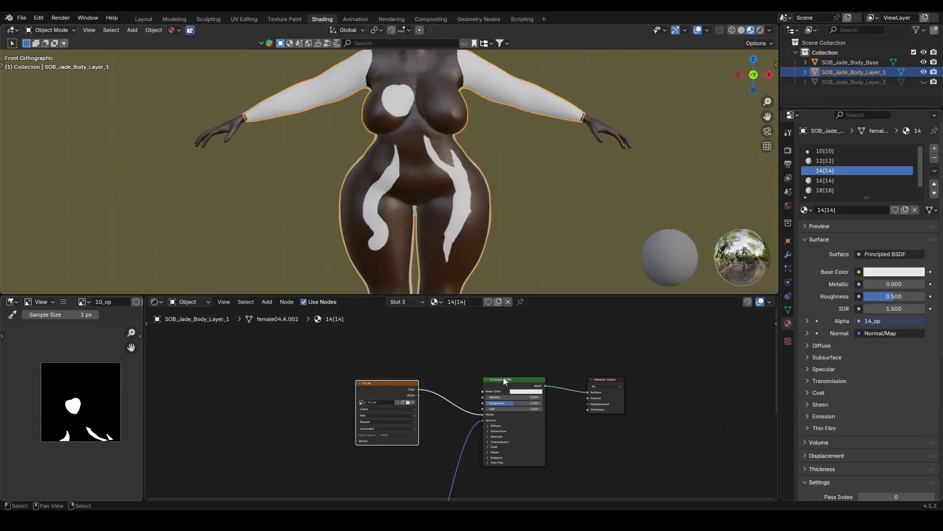
Display the 14_op texture in the image editor and save it as 14_op.png in the same folder
click(82, 302)
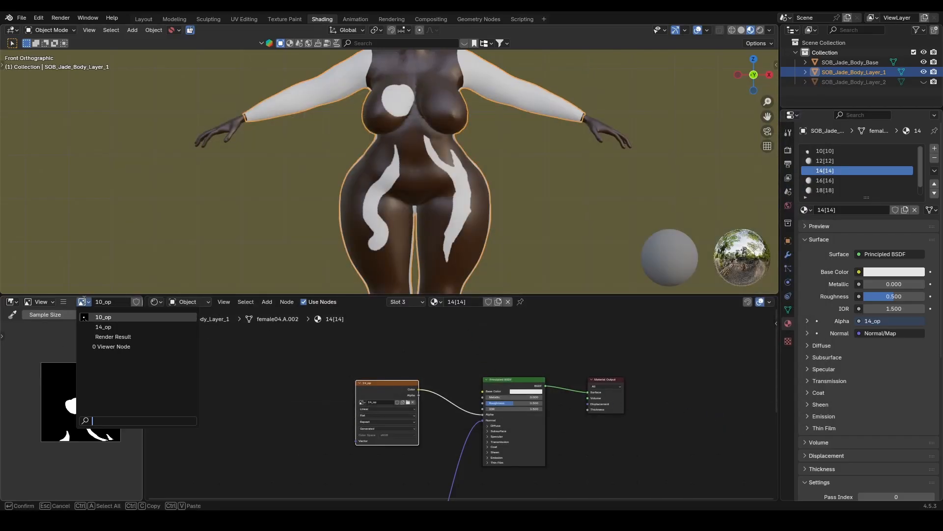
click(108, 329)
scroll(83, 379, down, 1)
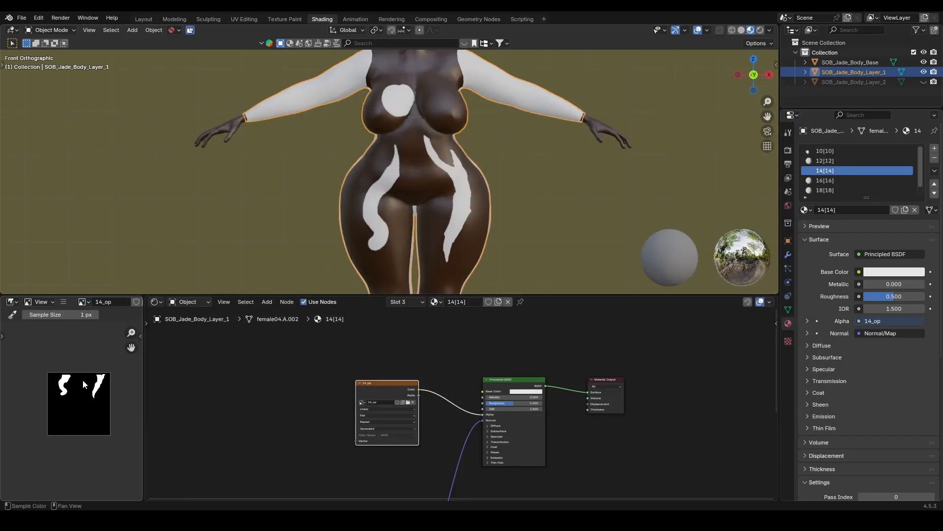
key(shift+alt+s)
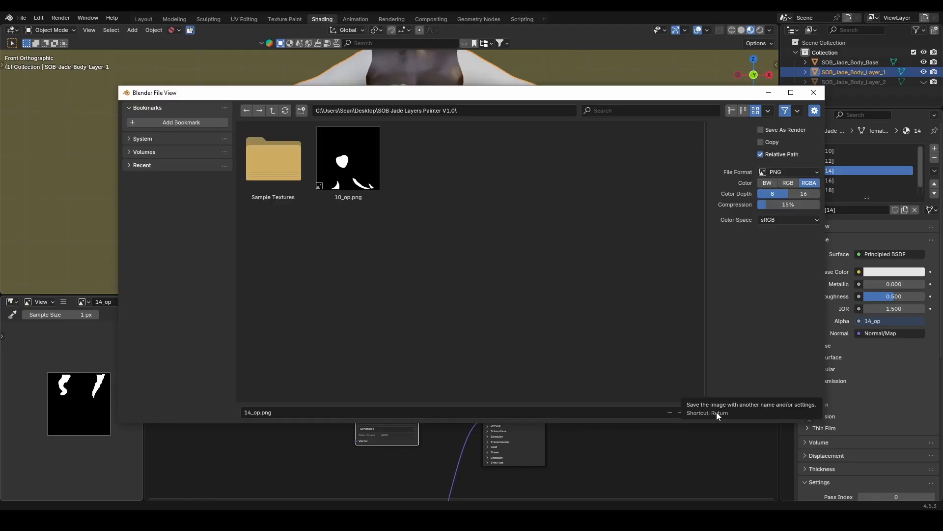
click(717, 412)
Examine the white painted areas on the chest, hips and legs from the front and at an angle
scroll(532, 226, down, 3)
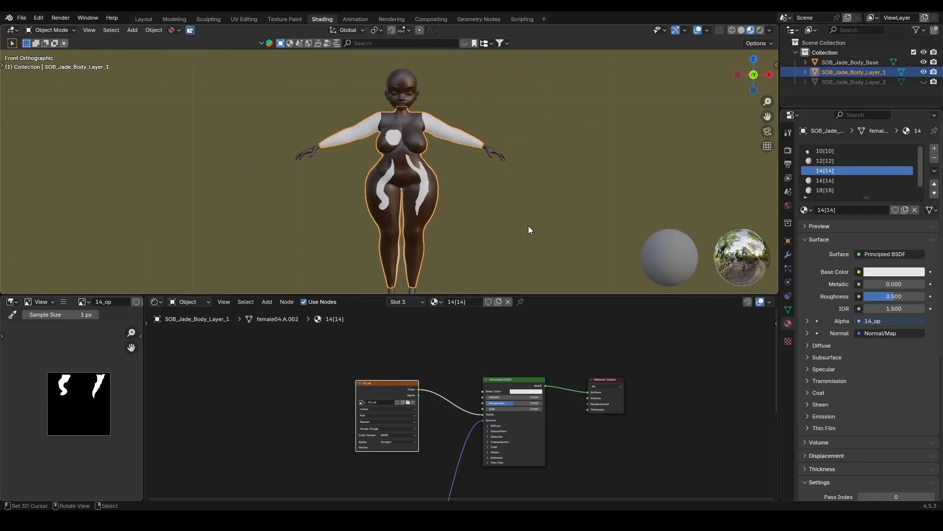
scroll(529, 226, up, 2)
middle_drag(518, 192, 470, 158)
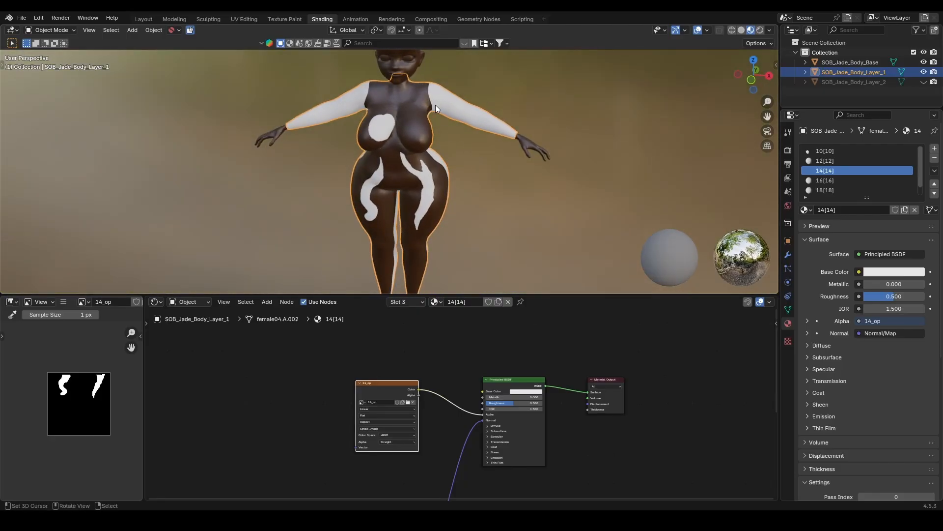
middle_drag(436, 104, 451, 178)
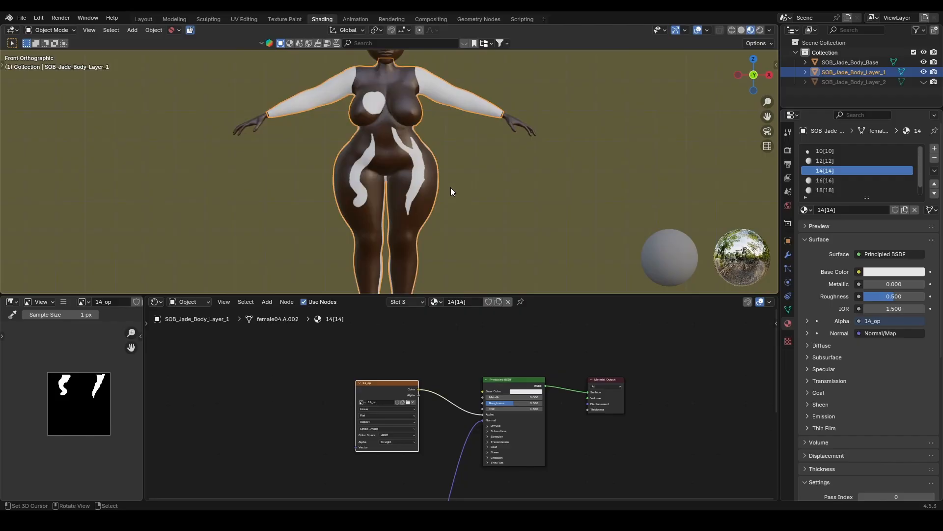
scroll(450, 192, up, 3)
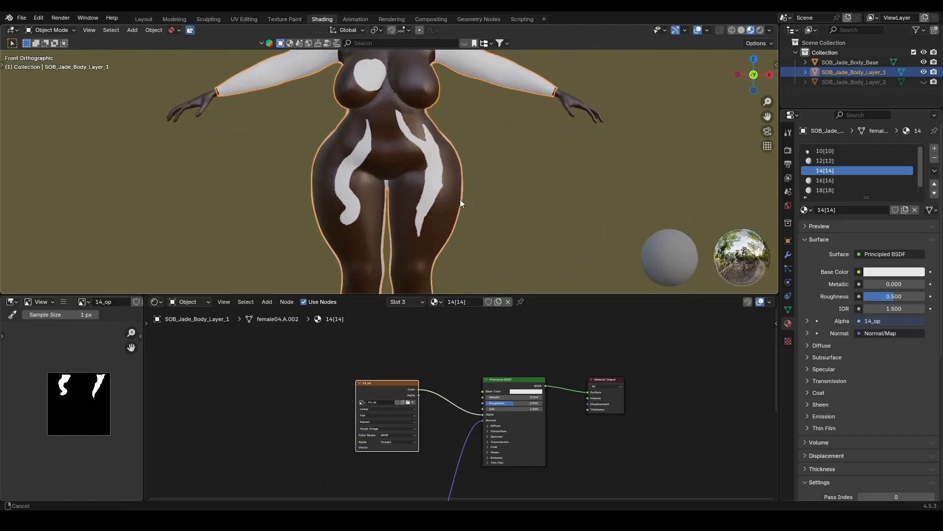
scroll(460, 199, up, 1)
scroll(460, 199, down, 2)
middle_drag(460, 199, 460, 217)
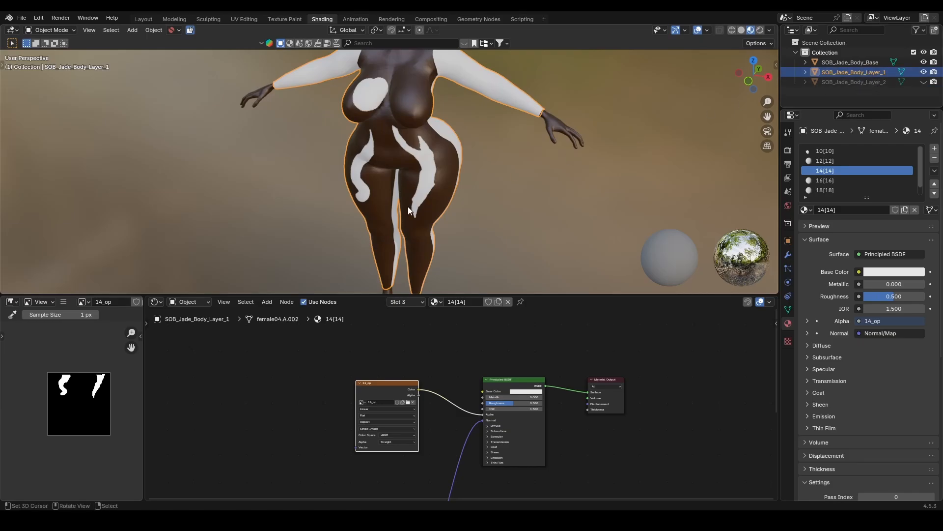
scroll(461, 204, down, 3)
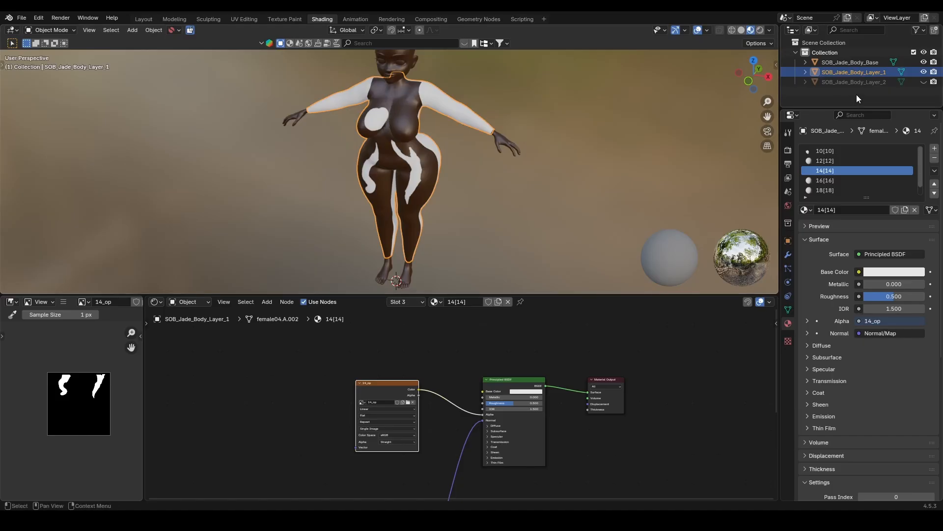
Unhide SOB_Jade_Body_Layer_2 and select it so that its 30[30] material is active
click(923, 83)
scroll(437, 218, down, 4)
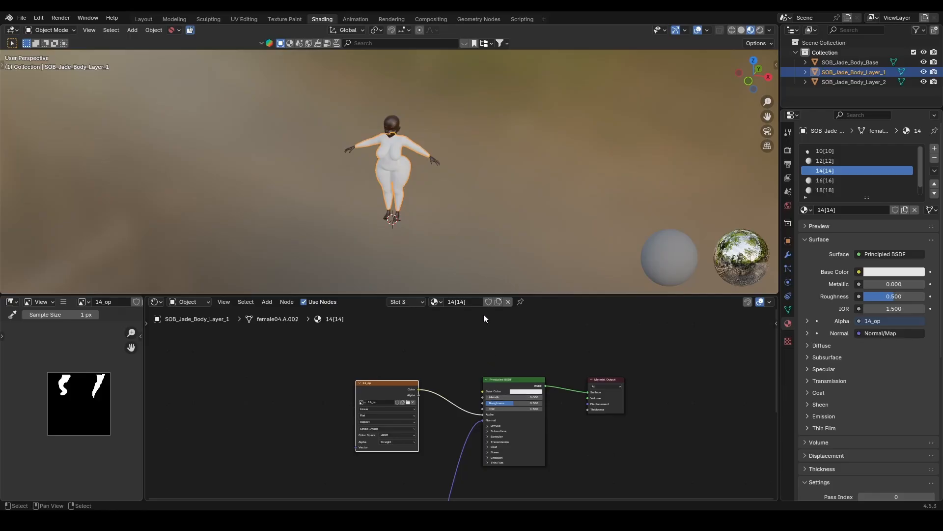
scroll(496, 251, up, 4)
shift+scroll(497, 239, up, 2)
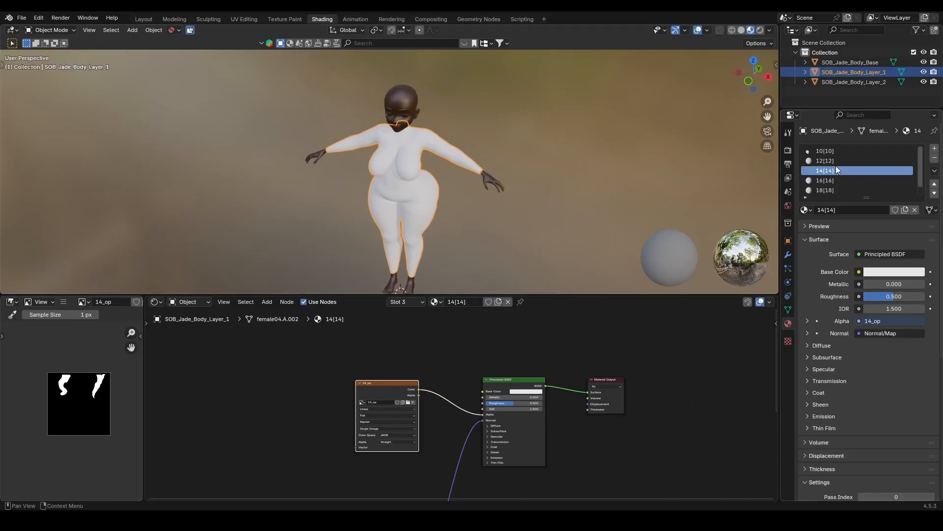
click(868, 80)
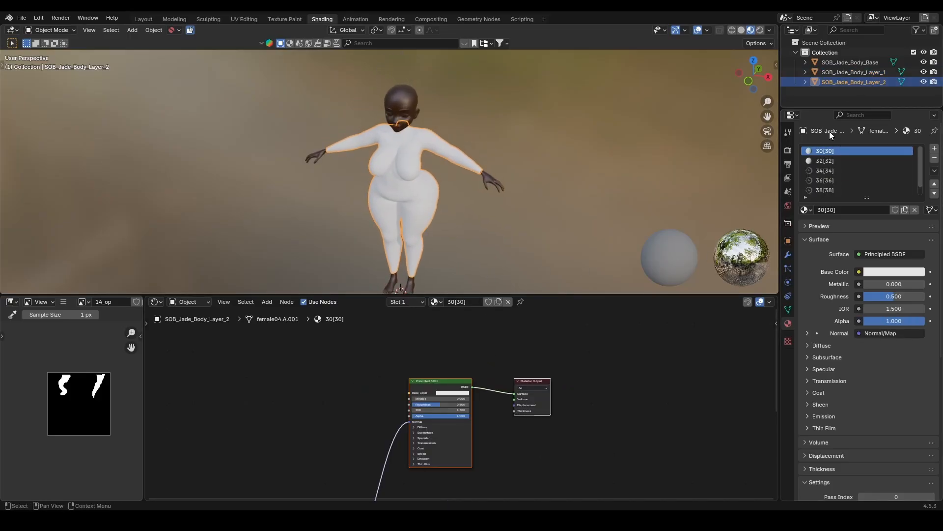
drag(439, 386, 480, 382)
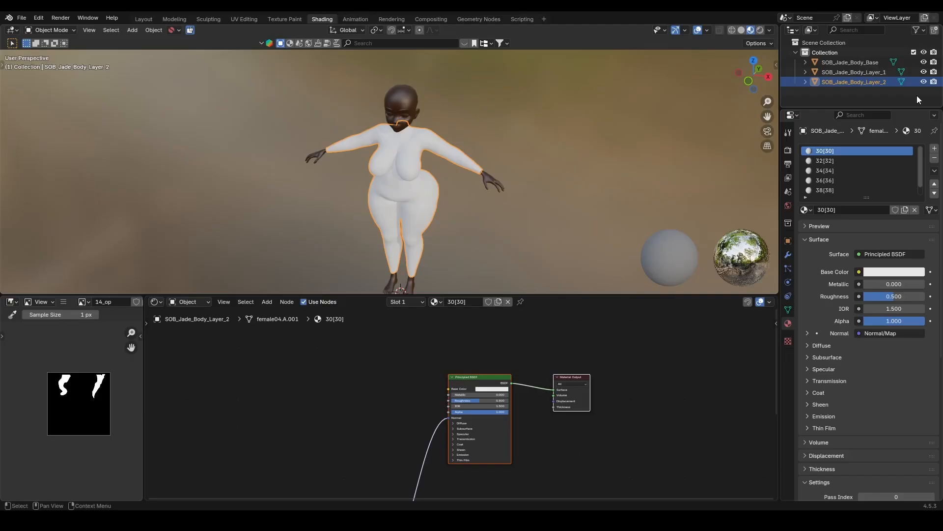
click(872, 72)
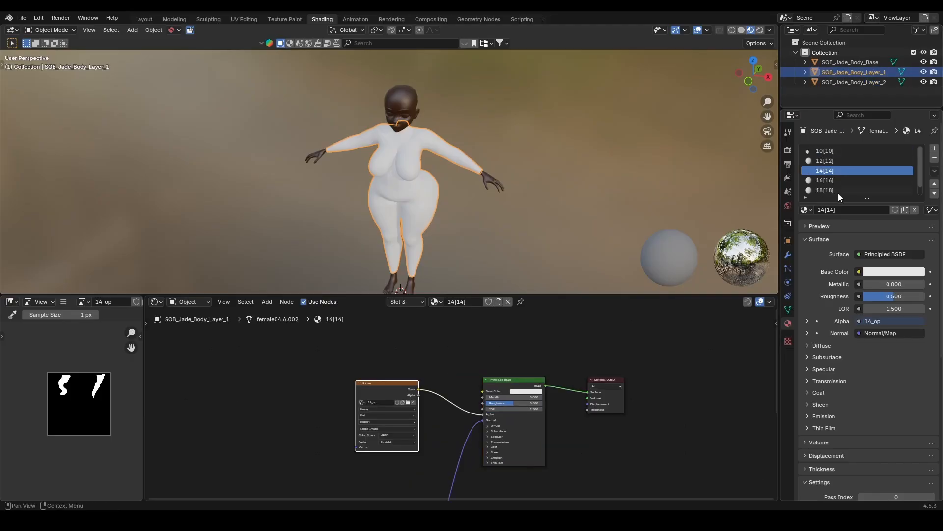
click(871, 81)
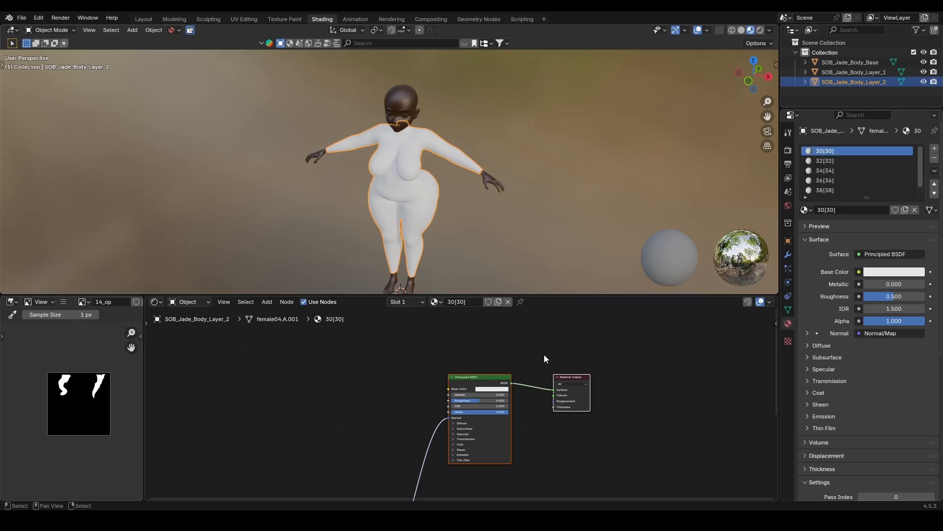
Add an Image Texture node to the 30[30] material with a new blank black 512 × 512 px image named 30_op
scroll(549, 364, left, 2)
scroll(550, 368, up, 1)
scroll(315, 431, up, 1)
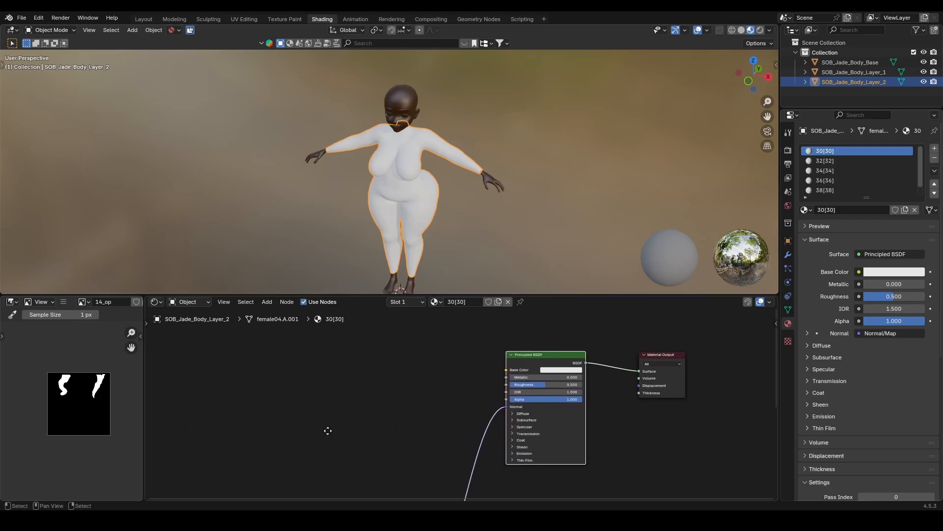
key(shift+a)
text(ima)
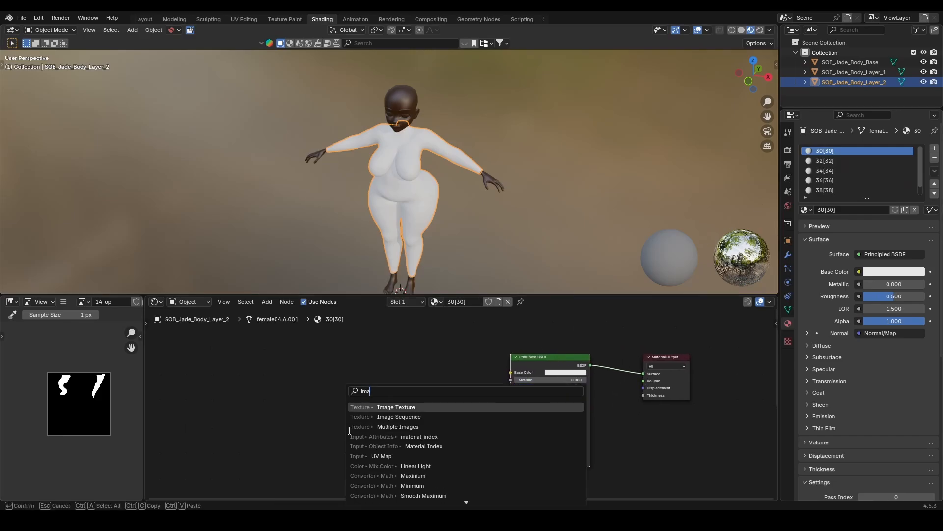
key(Return)
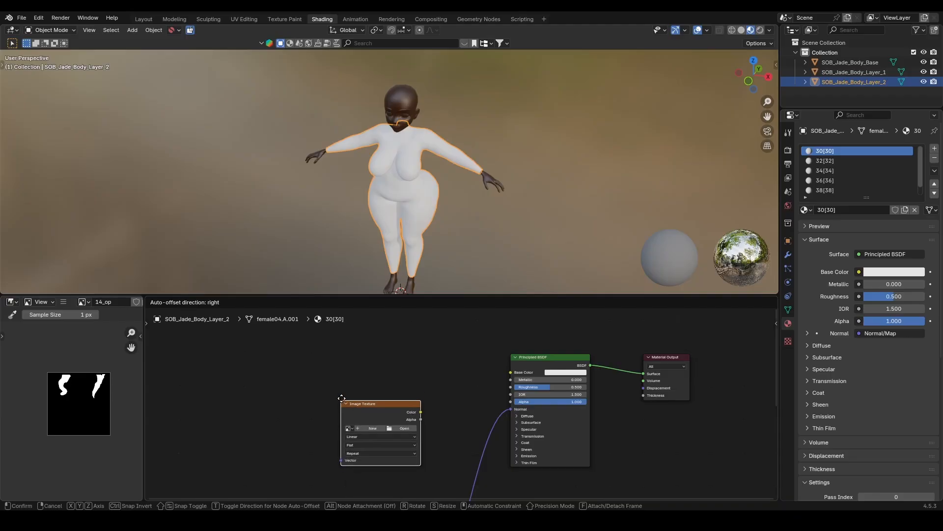
click(340, 372)
click(368, 397)
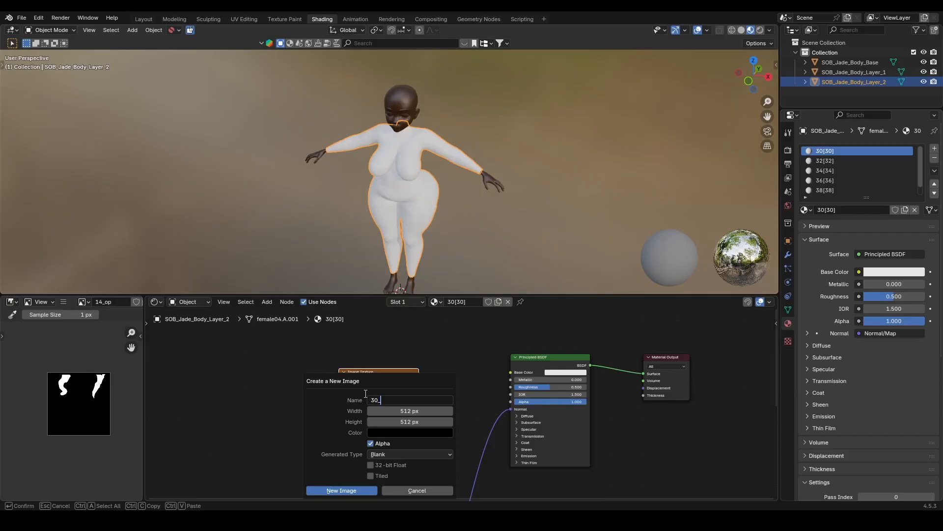
key(Return)
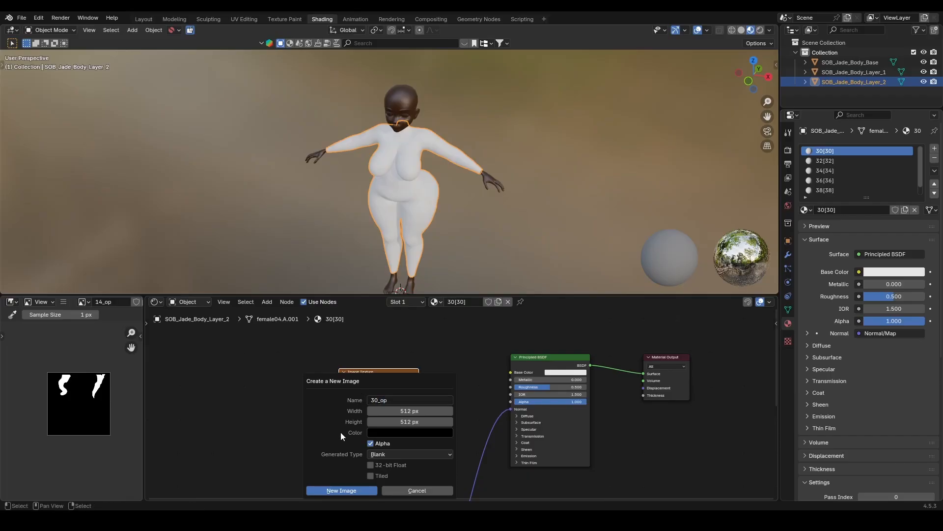
click(347, 490)
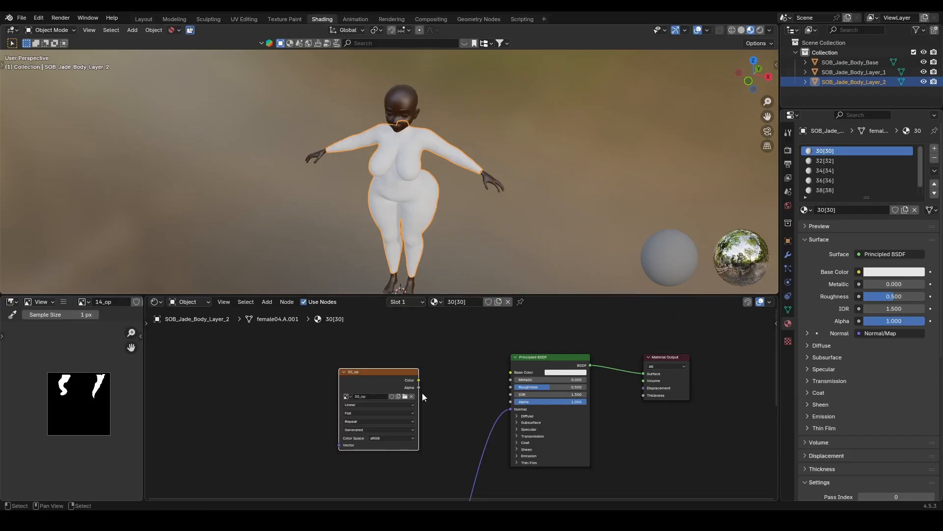
Connect the 30_op texture's Color output to the Principled BSDF's Alpha input and view the body from behind
drag(419, 380, 448, 393)
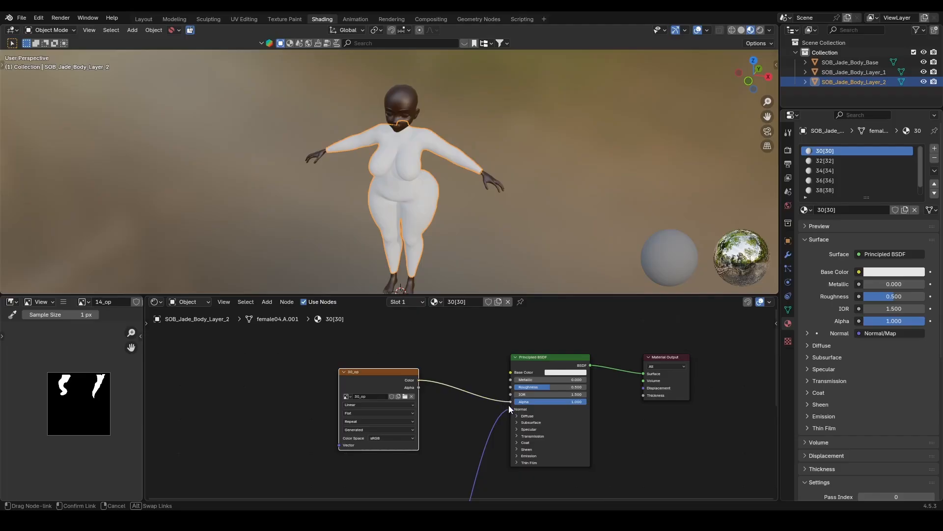
drag(510, 408, 510, 401)
middle_drag(552, 197, 403, 221)
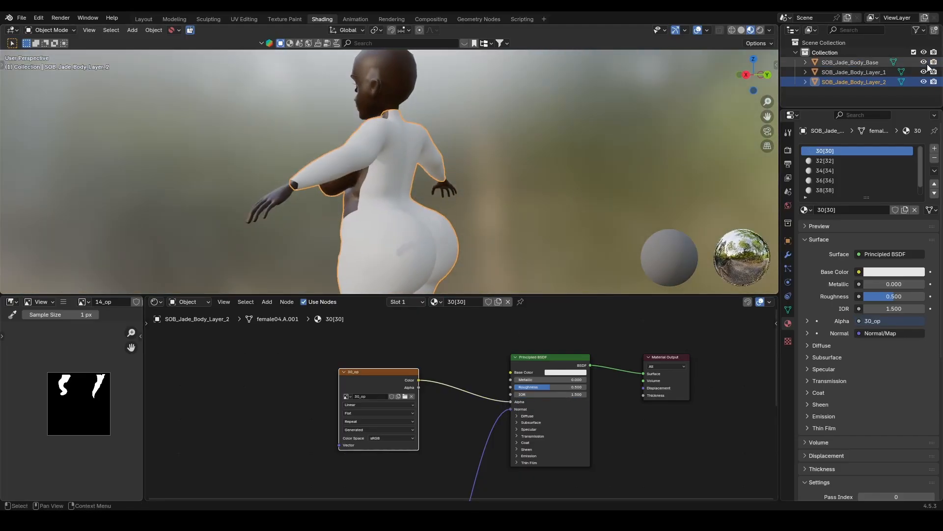
Add an Image Texture node to the 32[32] material with a new blank black 512 × 512 px image named 32_op
click(840, 161)
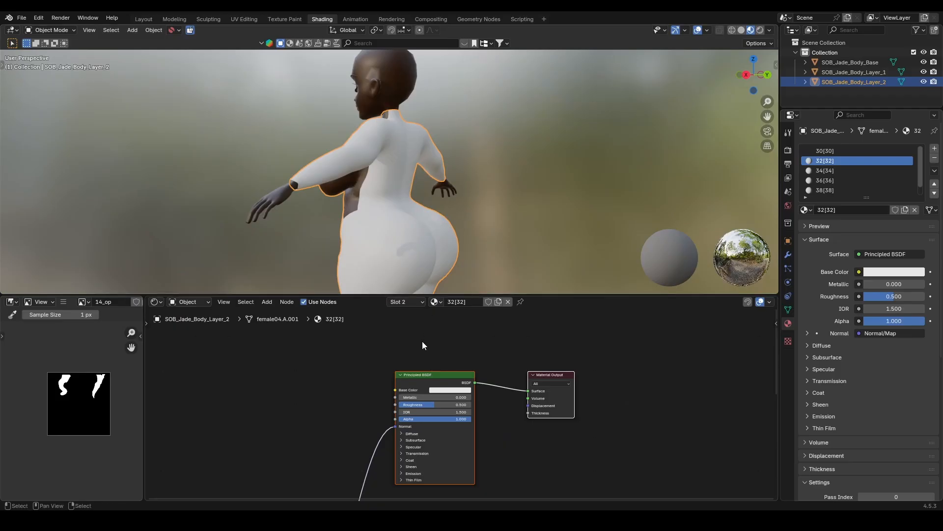
middle_drag(427, 362, 517, 389)
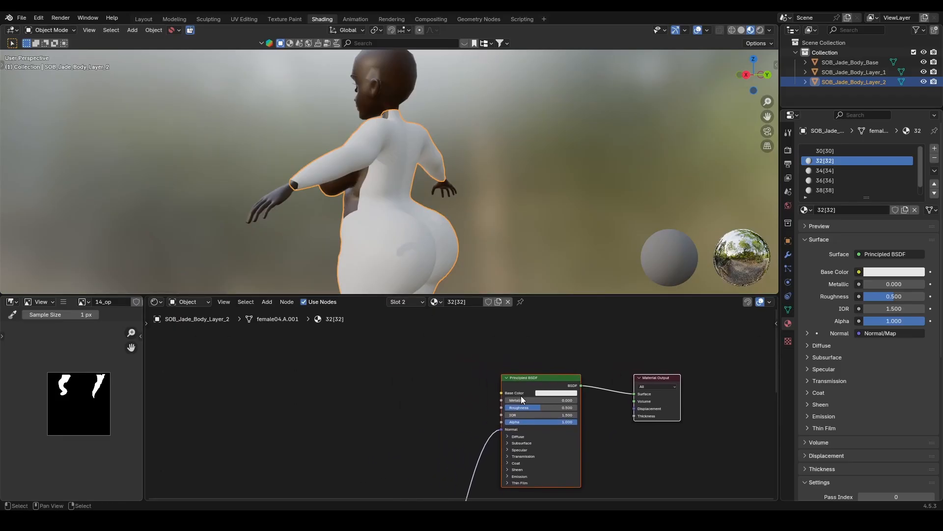
key(shift+a)
text(i)
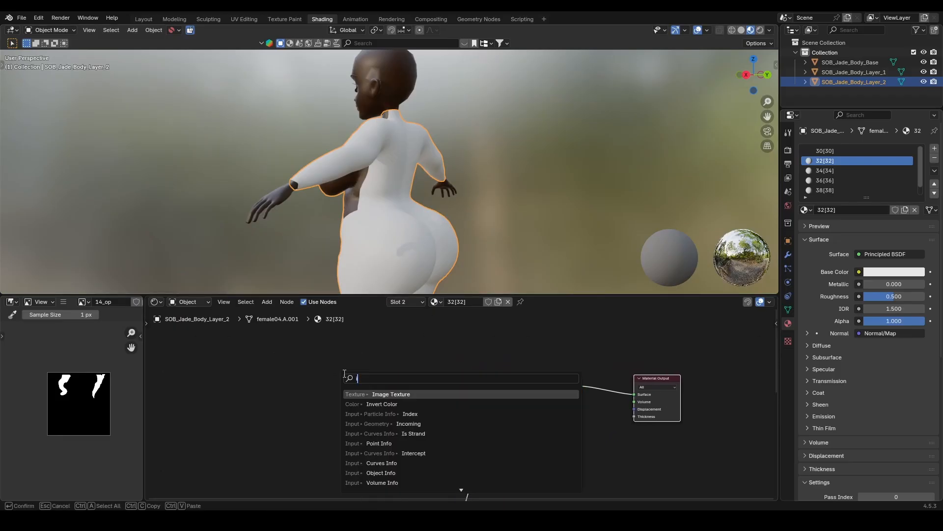
text(ma)
key(Return)
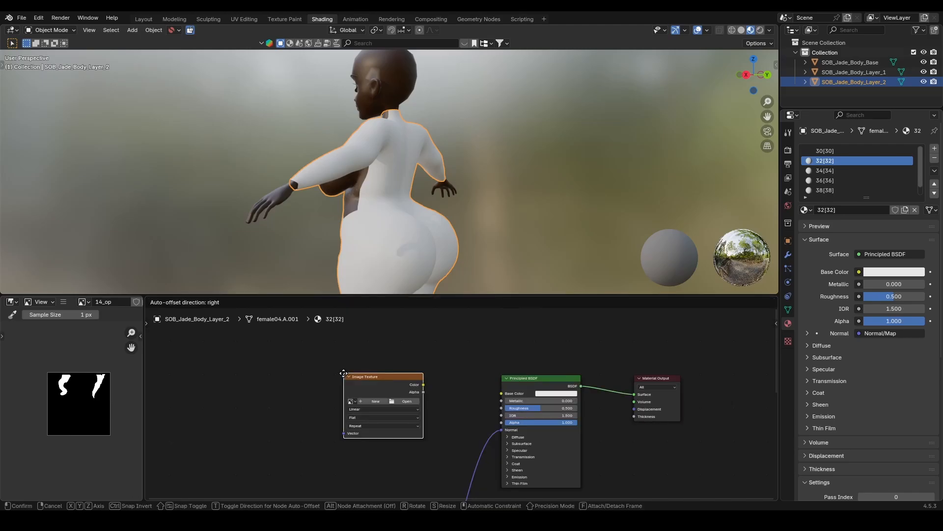
click(344, 373)
click(374, 400)
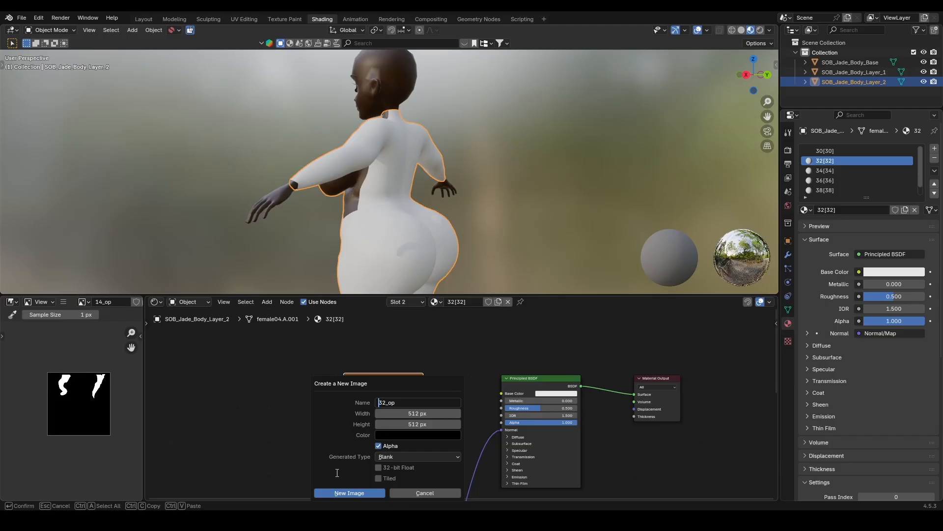
key(Return)
click(349, 491)
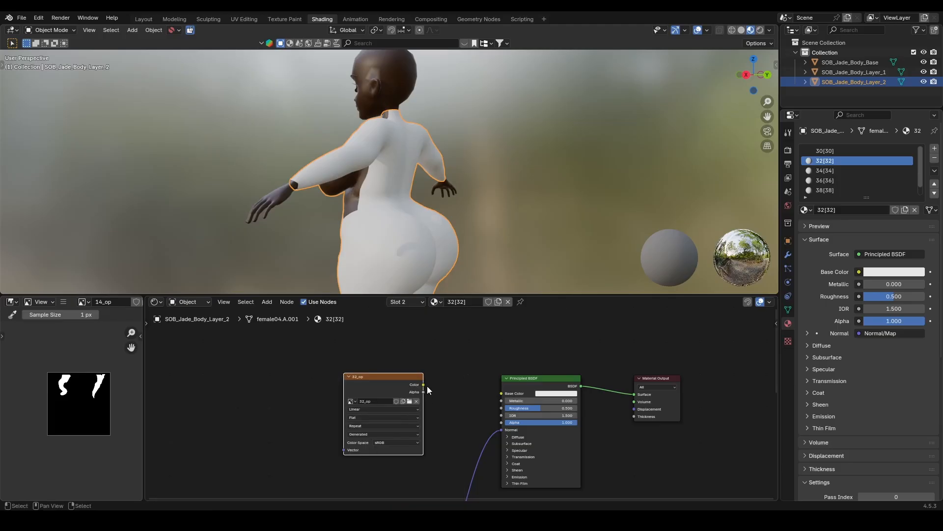
Connect the 32_op texture's Color output to the Principled BSDF's Alpha input and hide SOB_Jade_Body_Layer_1
drag(424, 385, 501, 422)
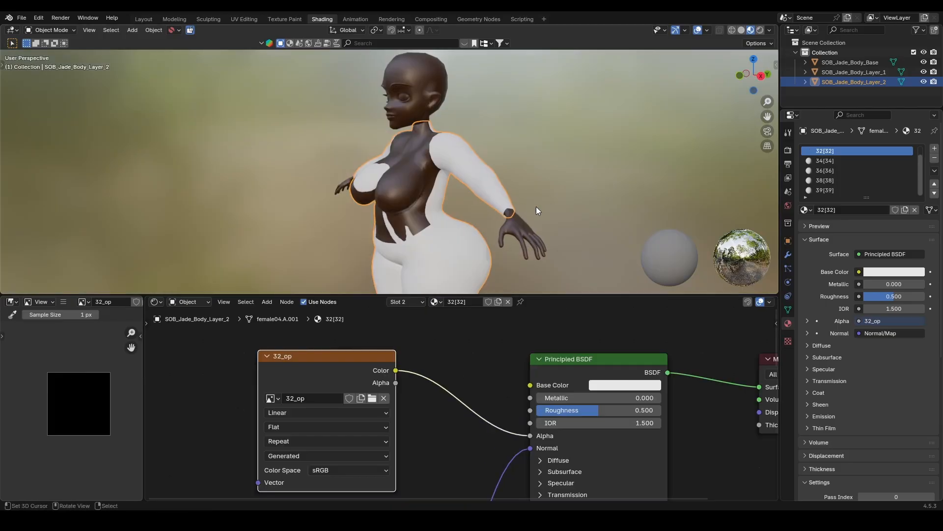
middle_drag(537, 211, 432, 207)
click(923, 72)
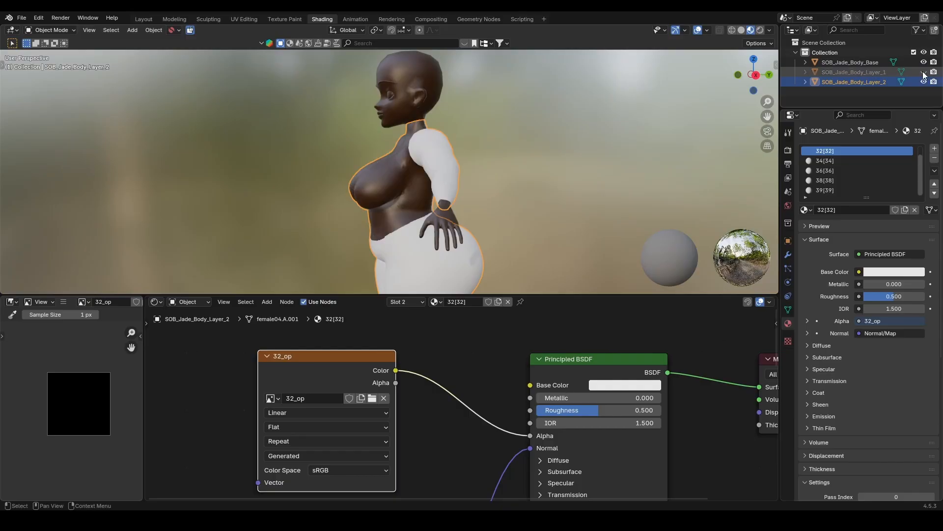
middle_drag(515, 188, 589, 199)
scroll(343, 245, down, 7)
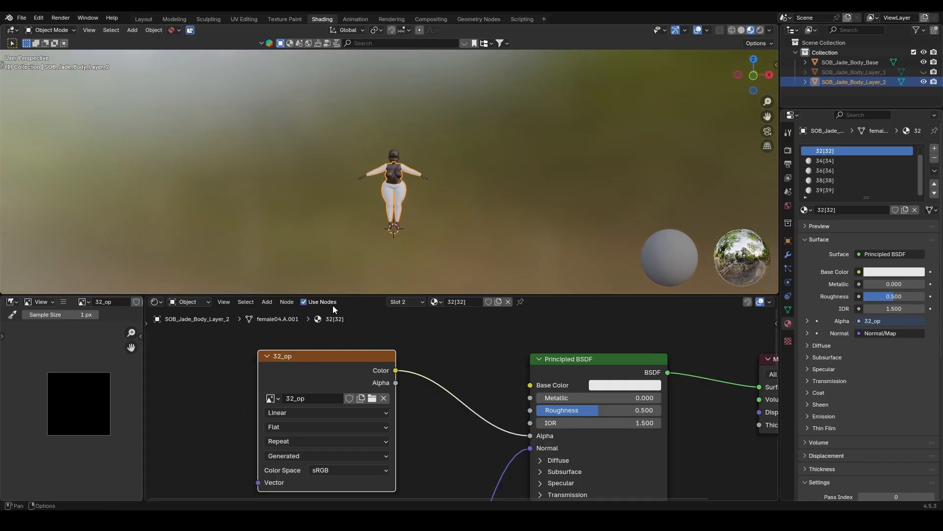
Open the Texture Paint workspace in front view and paint a white band across the chest with the 21 px brush
click(285, 19)
scroll(534, 285, down, 5)
key(KP_1)
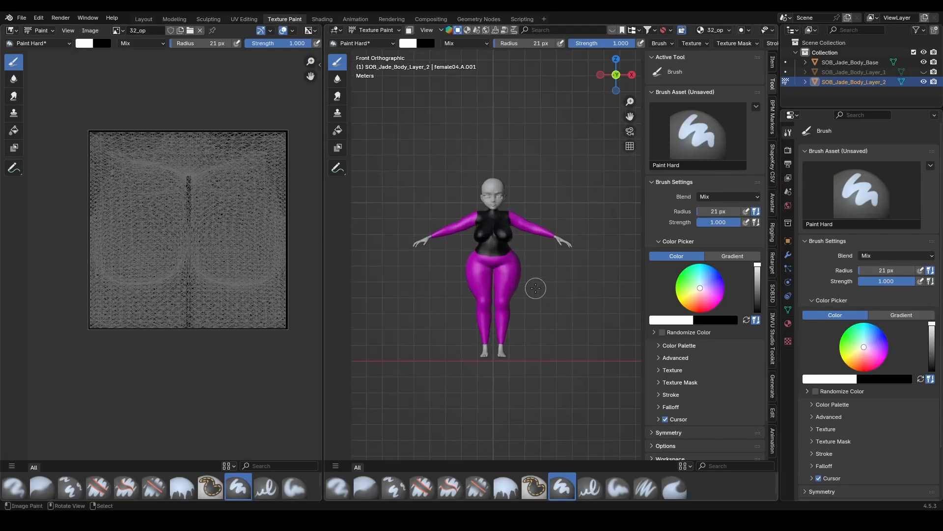
scroll(535, 290, up, 4)
scroll(538, 305, down, 1)
scroll(523, 297, up, 2)
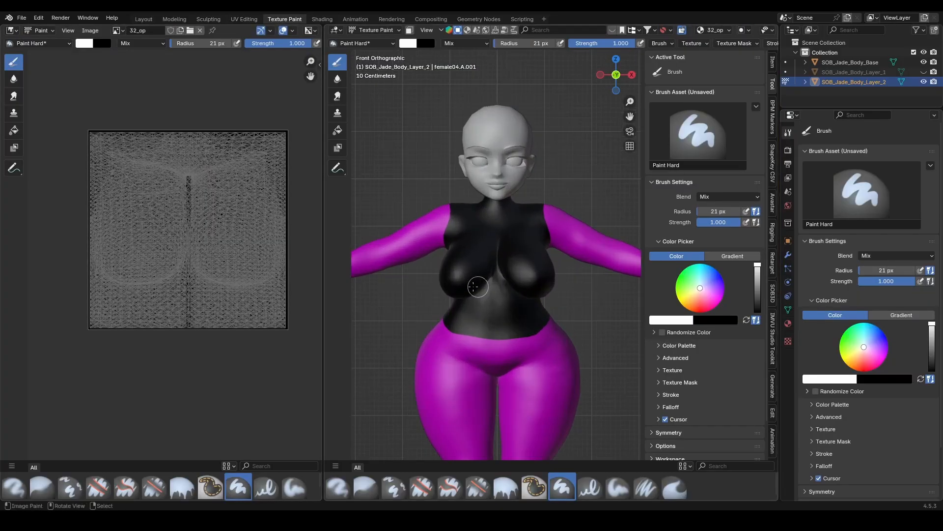
scroll(456, 279, up, 1)
drag(443, 276, 570, 283)
mouse_move(431, 281)
mouse_down()
mouse_move(544, 276)
mouse_move(434, 285)
mouse_move(503, 268)
mouse_up()
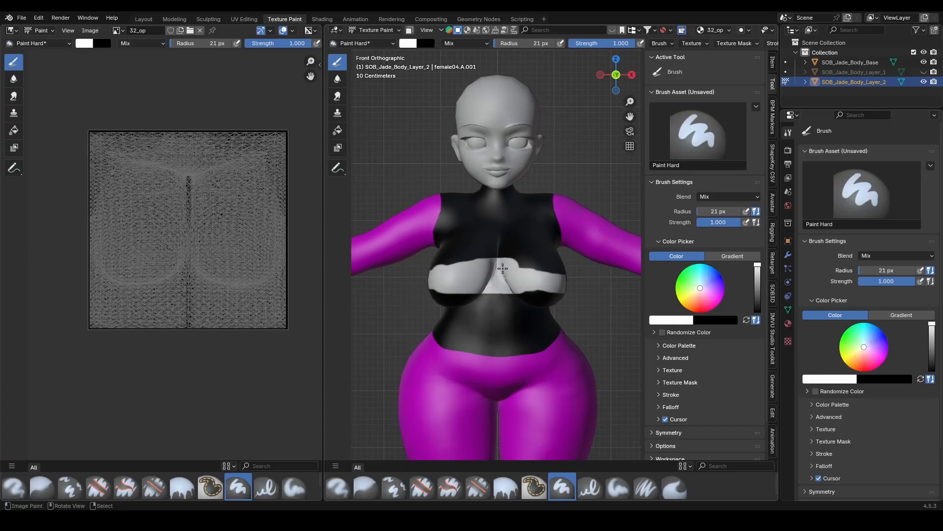
Set the brush radius to 28 px and fill the chest band with white out to both outer edges
key(f)
click(506, 285)
scroll(538, 295, up, 2)
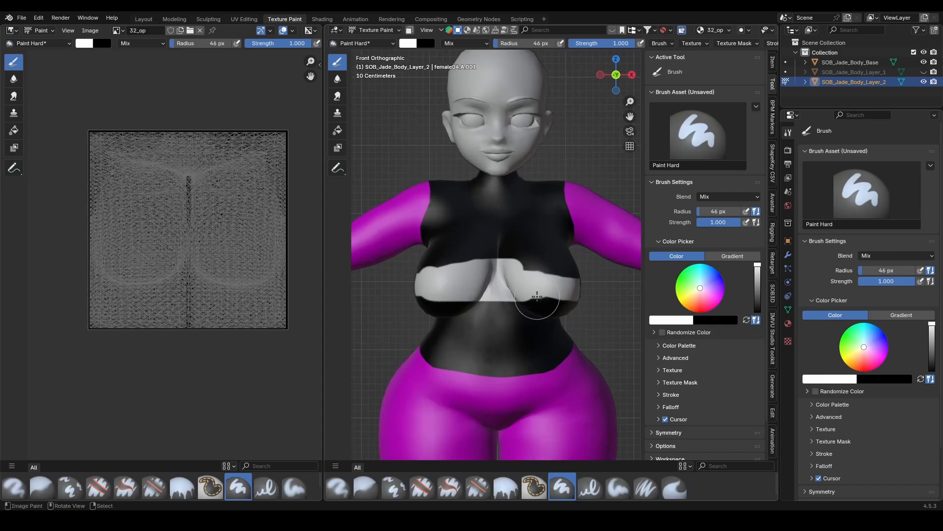
key(f)
click(531, 294)
mouse_move(514, 270)
mouse_down()
mouse_move(574, 274)
mouse_move(531, 316)
mouse_move(531, 299)
mouse_move(411, 300)
mouse_up()
scroll(500, 300, down, 1)
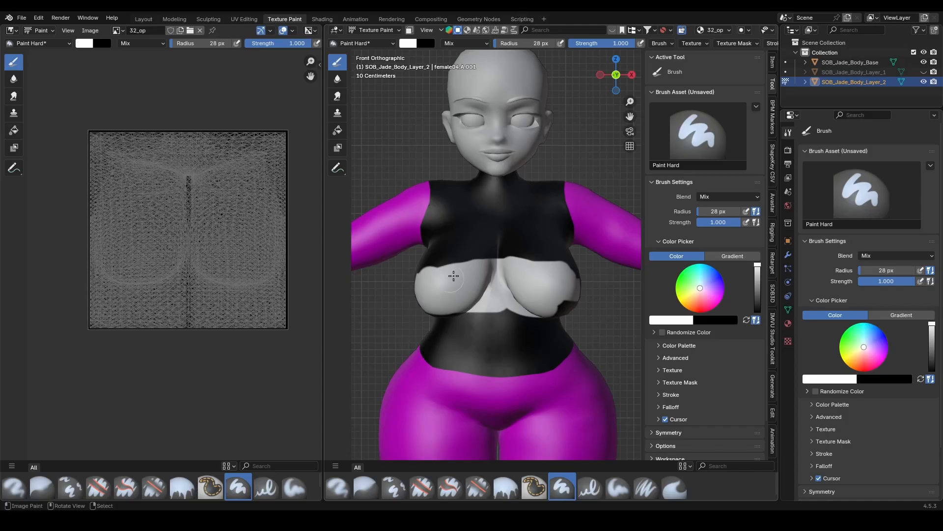
drag(453, 276, 423, 264)
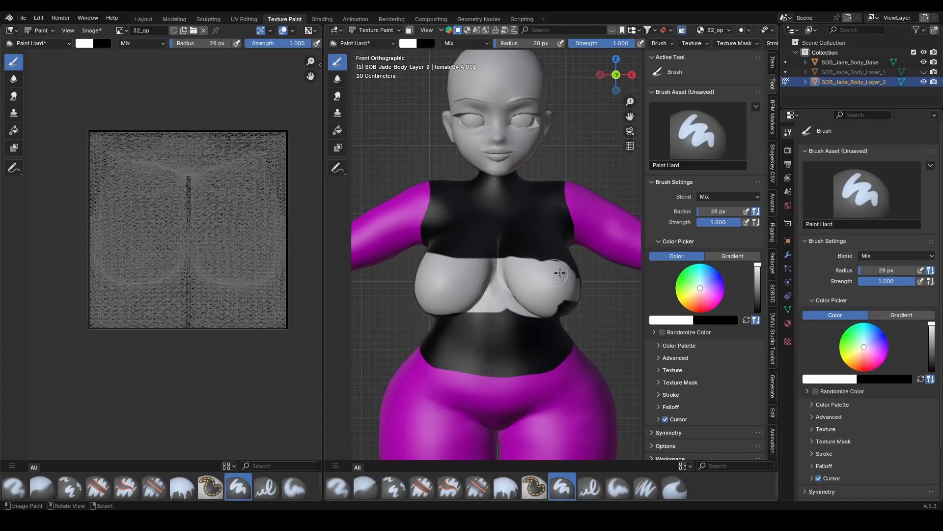
mouse_move(559, 273)
mouse_down()
mouse_move(575, 277)
mouse_move(552, 293)
mouse_move(585, 296)
mouse_move(569, 306)
mouse_up()
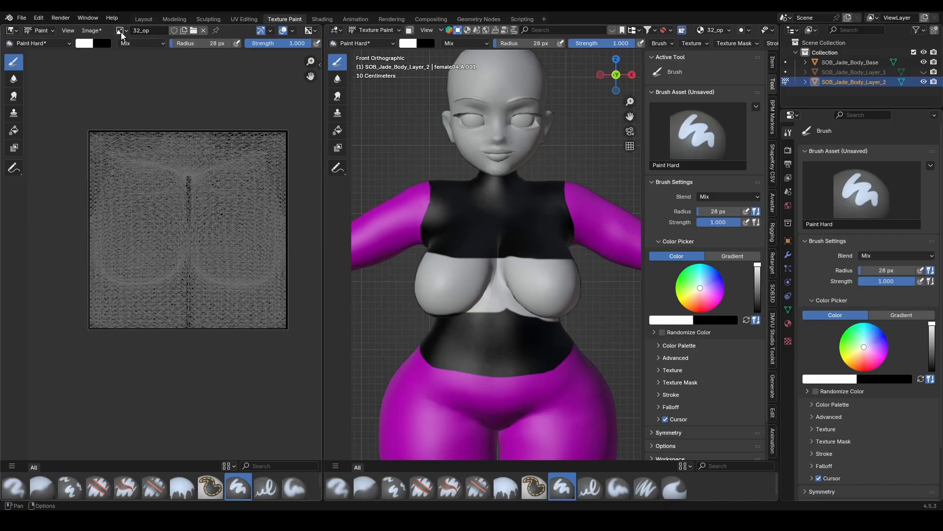
Display the 30_op image in the image editor and widen both ends of the white band directly on the texture
click(121, 31)
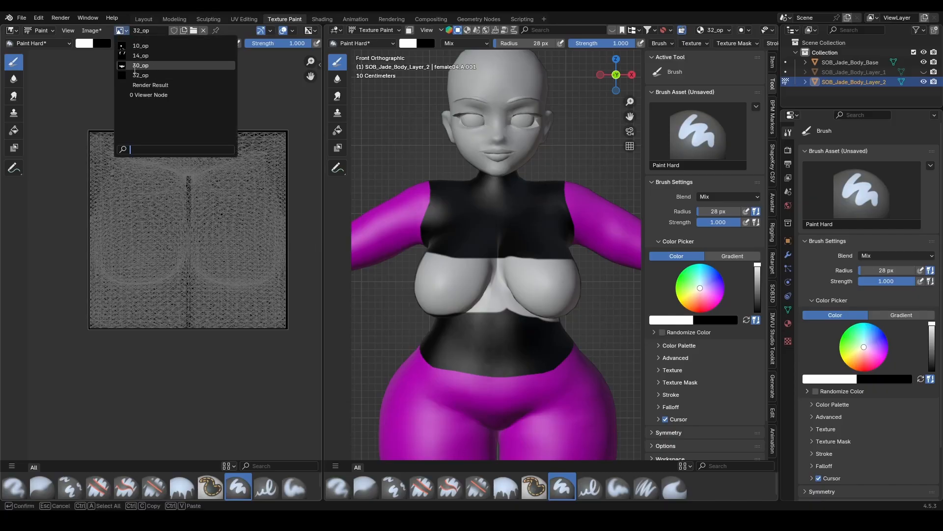
click(149, 66)
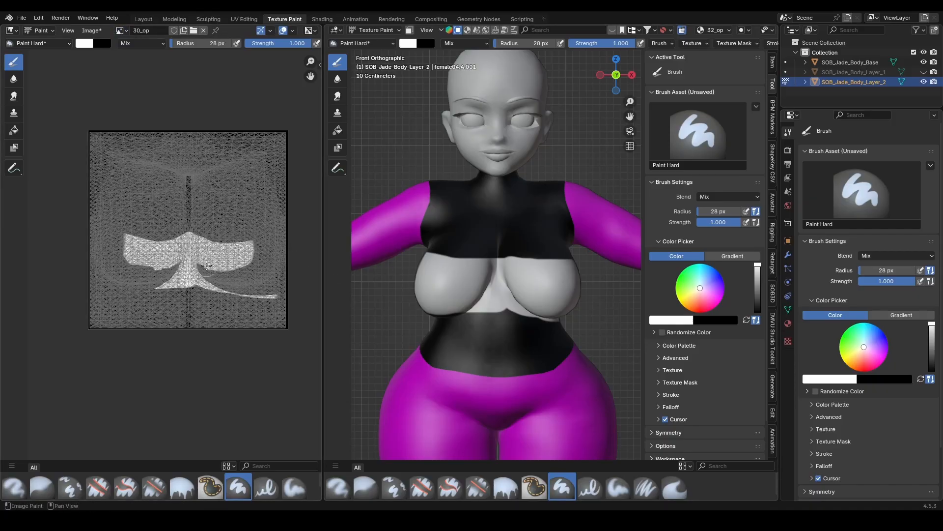
drag(257, 265, 248, 279)
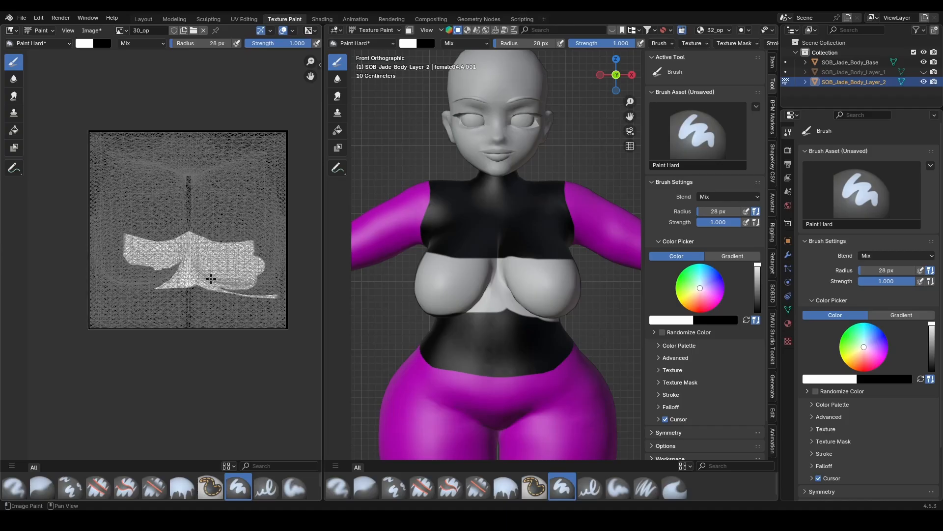
mouse_move(155, 278)
mouse_down()
mouse_move(179, 261)
mouse_move(127, 279)
mouse_move(118, 242)
mouse_up()
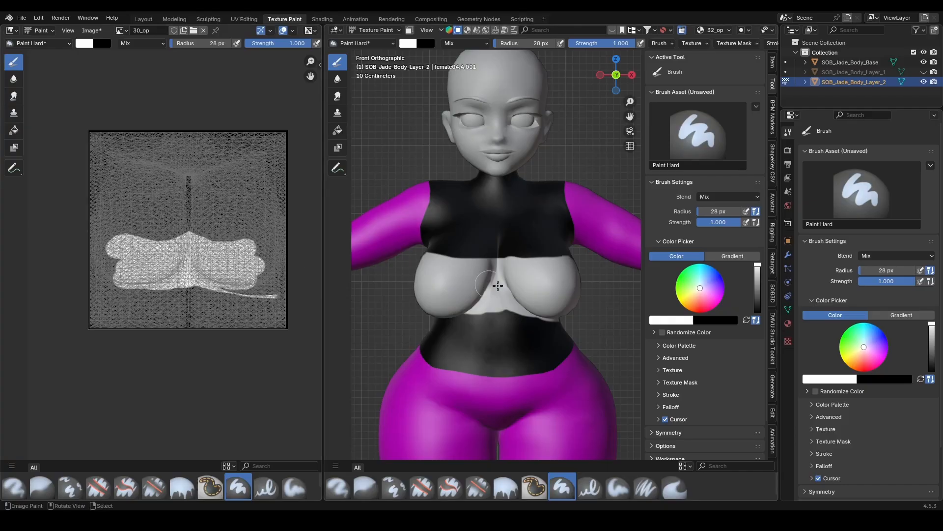
Undo the stray stroke at the chest and extend the white paint around the side of the torso below the arm
scroll(501, 282, down, 3)
mouse_move(518, 292)
middle_down()
mouse_move(434, 269)
mouse_move(484, 306)
middle_up()
scroll(432, 263, up, 3)
mouse_move(502, 243)
mouse_down()
mouse_move(489, 326)
mouse_move(492, 314)
mouse_up()
key(ctrl+z)
middle_drag(505, 302, 480, 295)
drag(480, 295, 482, 275)
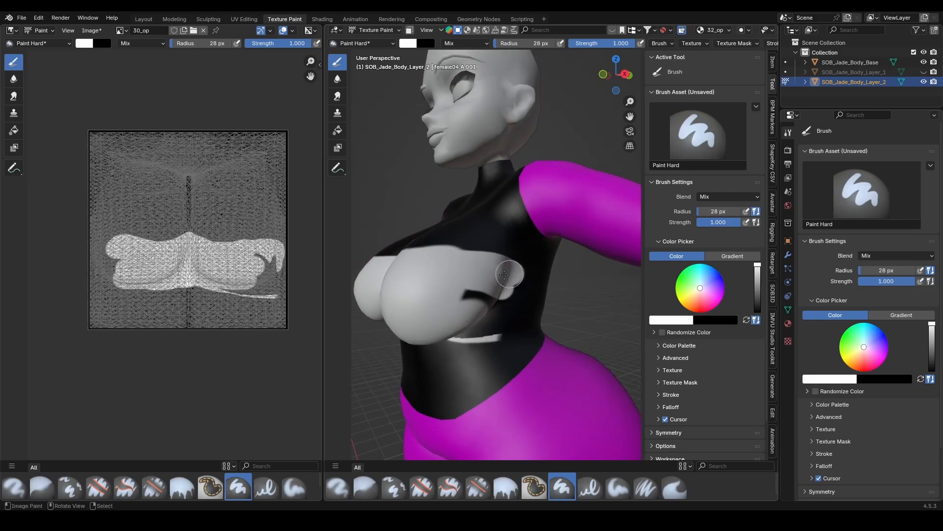
Paint white beneath the chest and carry the band around the side of the torso onto the back
mouse_move(505, 274)
middle_down()
mouse_move(486, 269)
mouse_move(487, 280)
middle_up()
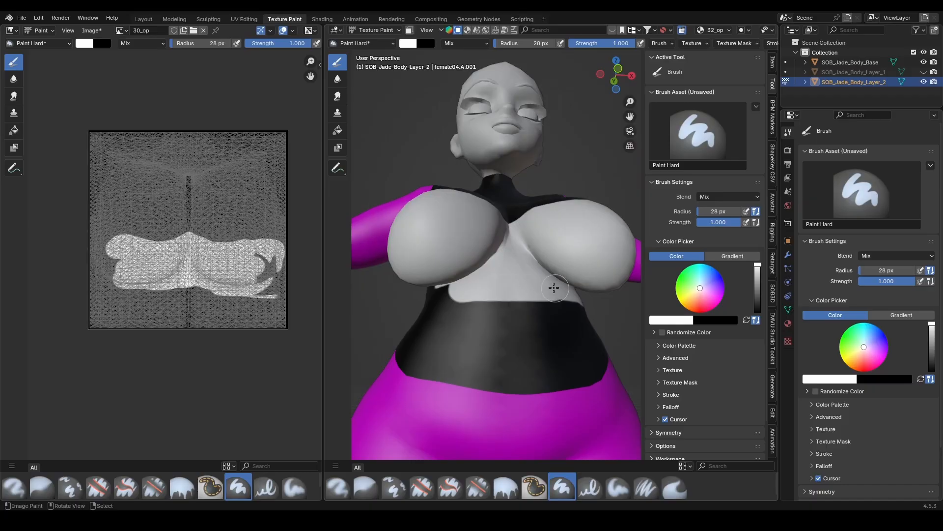
middle_drag(554, 287, 511, 265)
mouse_move(511, 266)
mouse_down()
mouse_move(476, 263)
mouse_move(504, 258)
mouse_move(485, 274)
mouse_move(572, 313)
mouse_move(435, 277)
mouse_up()
middle_drag(447, 279, 536, 290)
drag(537, 290, 520, 288)
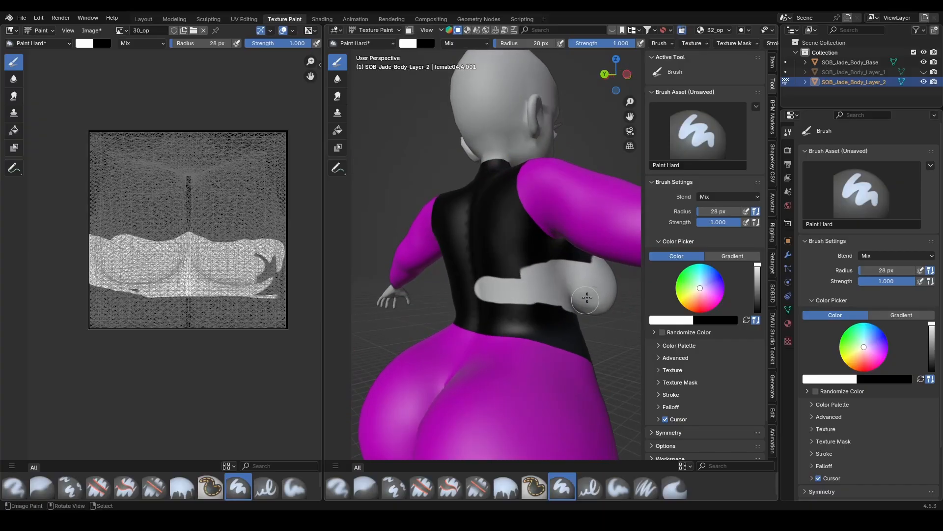
Continue the white band across the back until it joins the paint on the other side of the torso
drag(601, 275, 445, 273)
middle_drag(445, 273, 551, 288)
drag(509, 286, 427, 286)
middle_drag(428, 286, 498, 268)
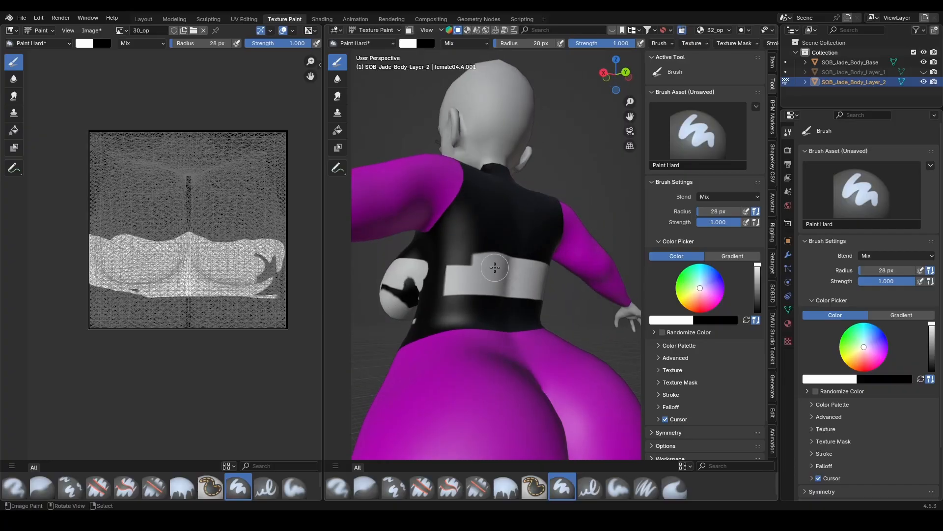
drag(474, 270, 411, 288)
middle_drag(410, 288, 427, 265)
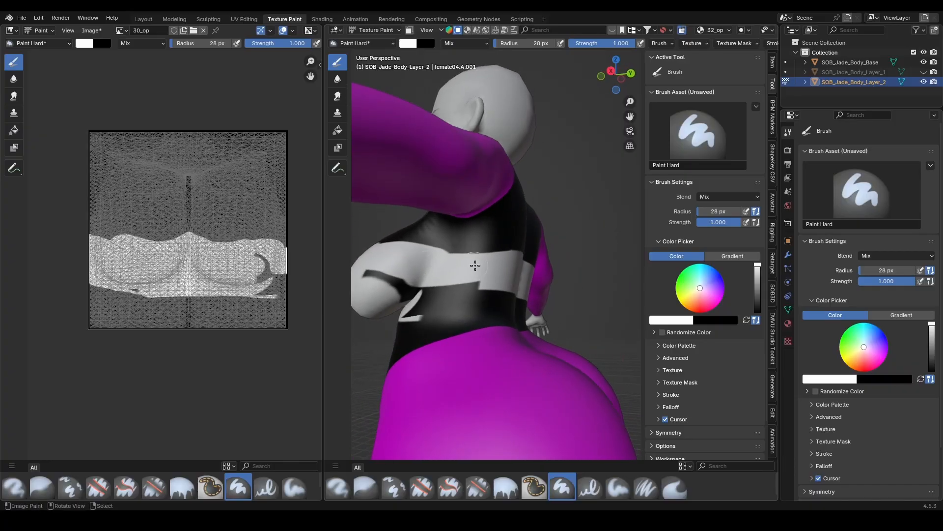
Fill the side gaps with white, paint out the stray strip under the chest in black, and even the band's lower edge
mouse_move(371, 283)
mouse_down()
mouse_move(410, 292)
mouse_move(437, 285)
mouse_up()
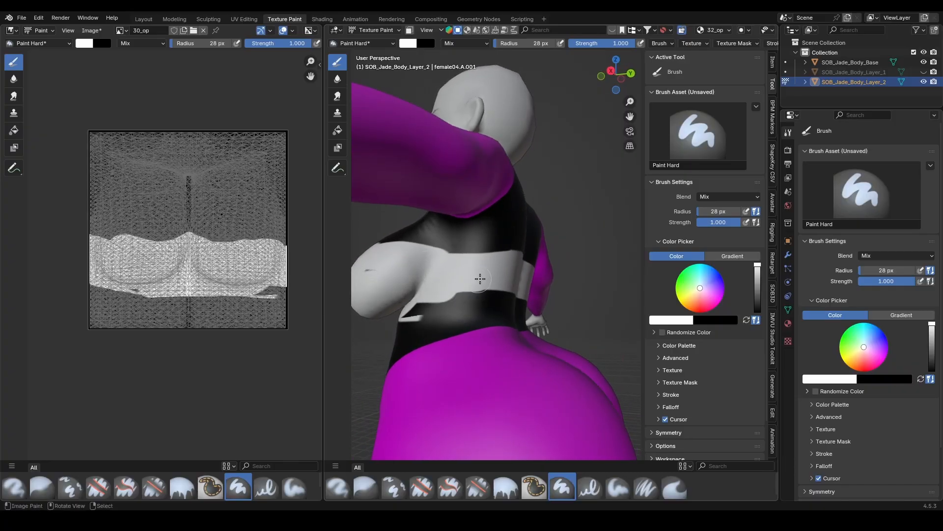
shift+middle_drag(428, 271, 481, 259)
scroll(492, 254, up, 1)
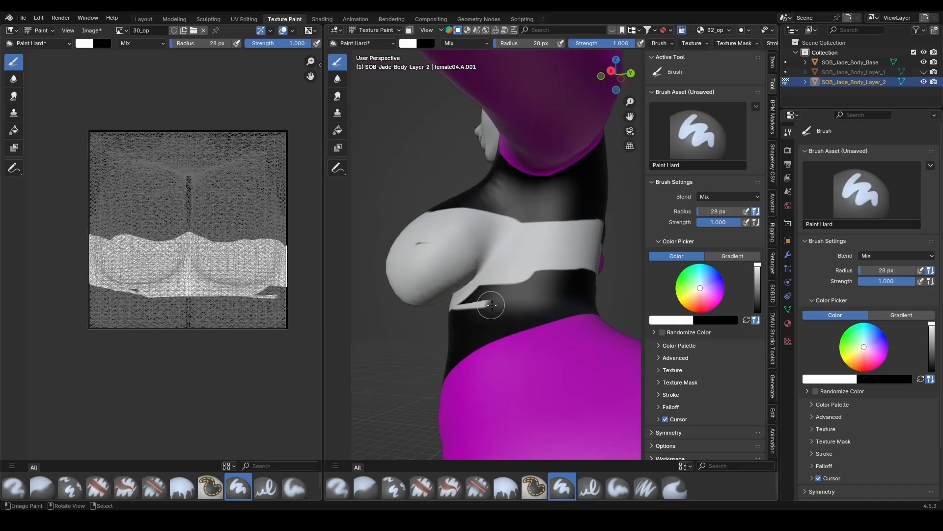
ctrl+drag(503, 304, 447, 319)
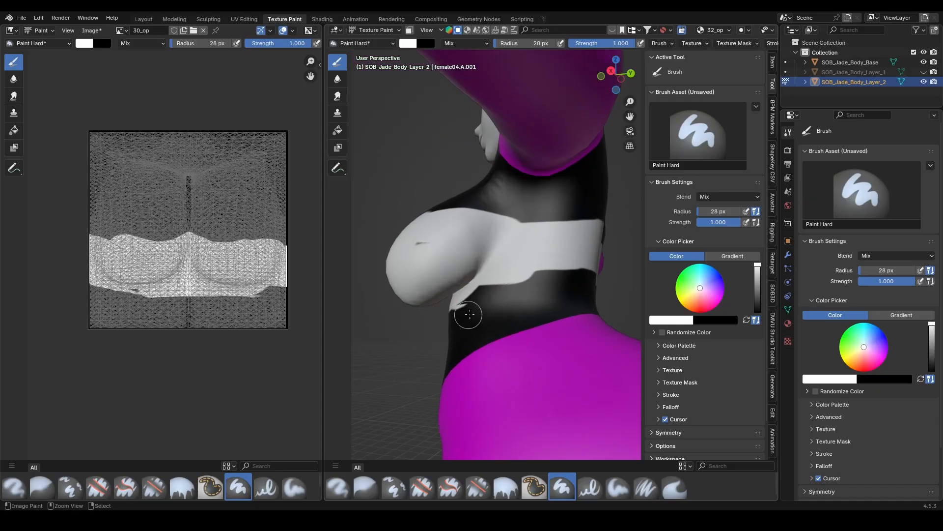
drag(463, 281, 550, 260)
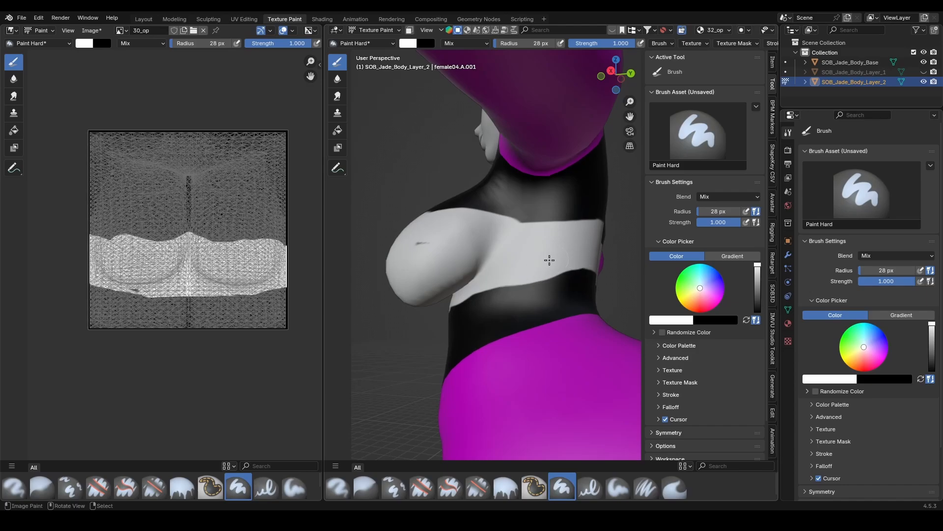
Set the brush radius to 16 px and smooth the band's lower edge below the chest and along the side
mouse_move(429, 247)
middle_down()
mouse_move(457, 263)
mouse_move(480, 222)
middle_up()
middle_drag(457, 272, 445, 290)
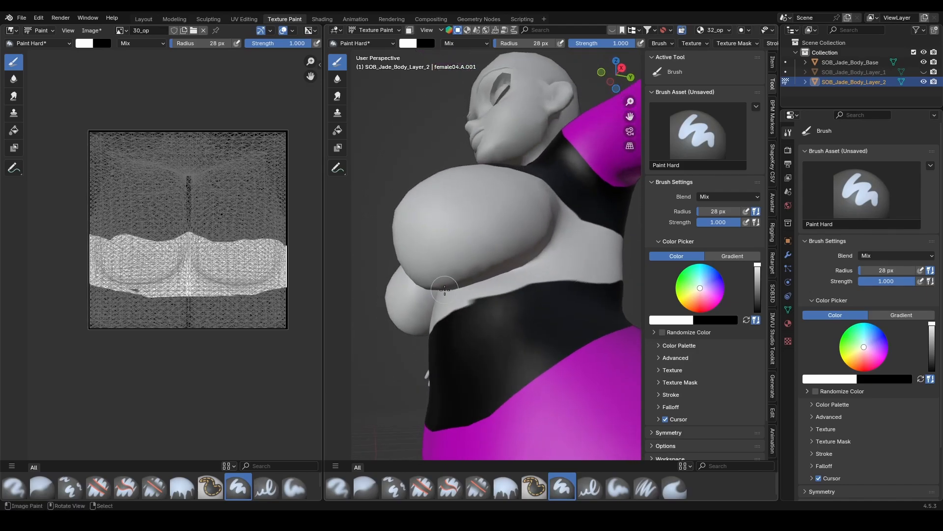
key(f)
click(478, 309)
drag(505, 292, 509, 303)
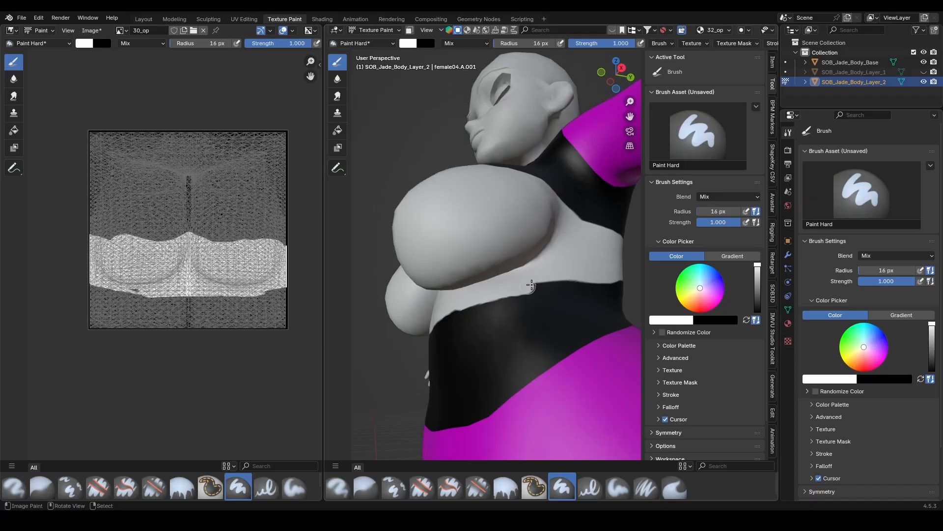
drag(532, 285, 596, 270)
scroll(562, 278, down, 3)
middle_drag(562, 279, 609, 292)
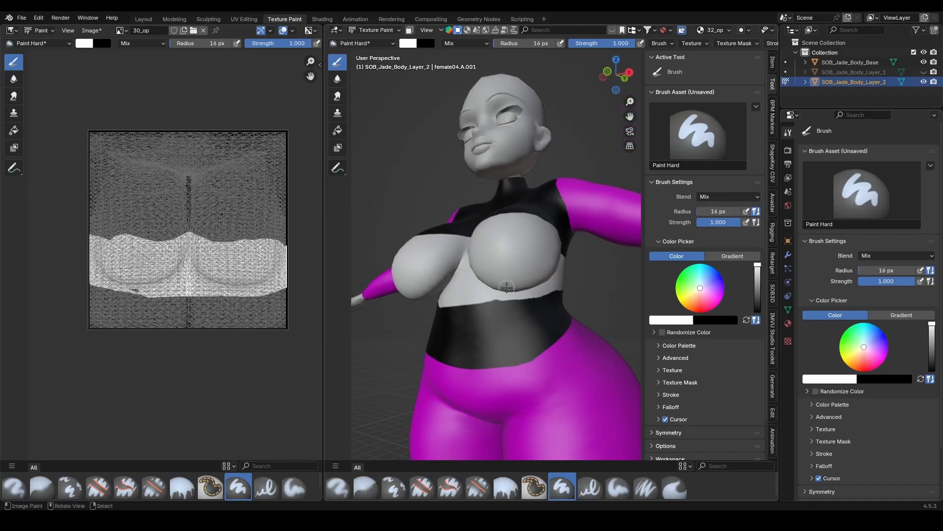
Touch up the white band's lower edge across the front and side of the ribcage with the 16 px brush
middle_drag(506, 288, 499, 314)
scroll(499, 320, up, 3)
drag(495, 327, 539, 325)
mouse_move(539, 326)
middle_down()
mouse_move(532, 288)
mouse_move(515, 293)
mouse_move(501, 270)
middle_up()
drag(457, 302, 482, 297)
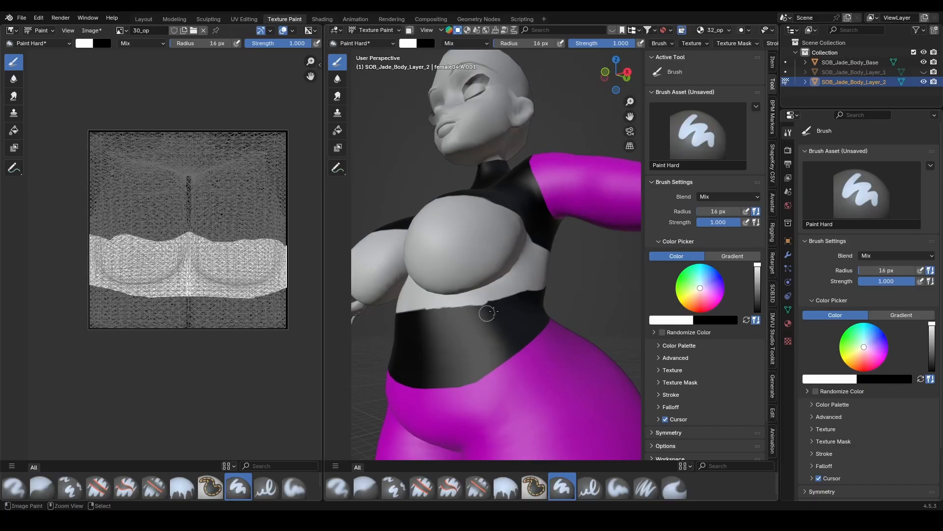
drag(472, 300, 526, 287)
scroll(525, 288, down, 4)
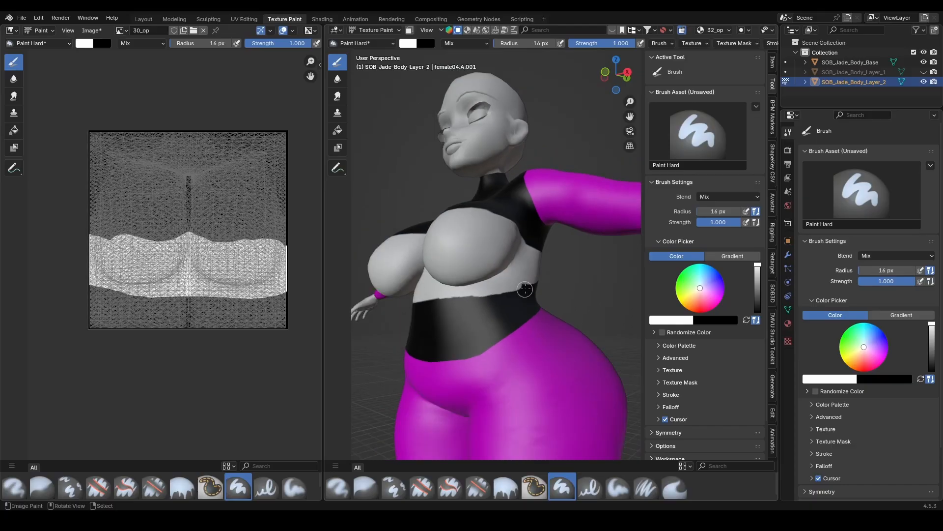
middle_drag(473, 284, 473, 275)
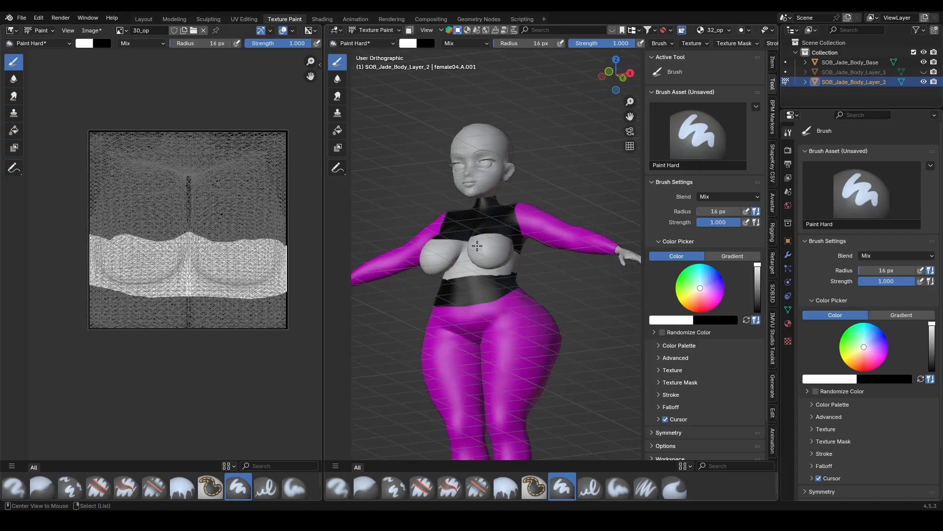
Switch to the Shading workspace and display the 30_op image in the image viewer to inspect the painted band
key(KP_7)
key(KP_1)
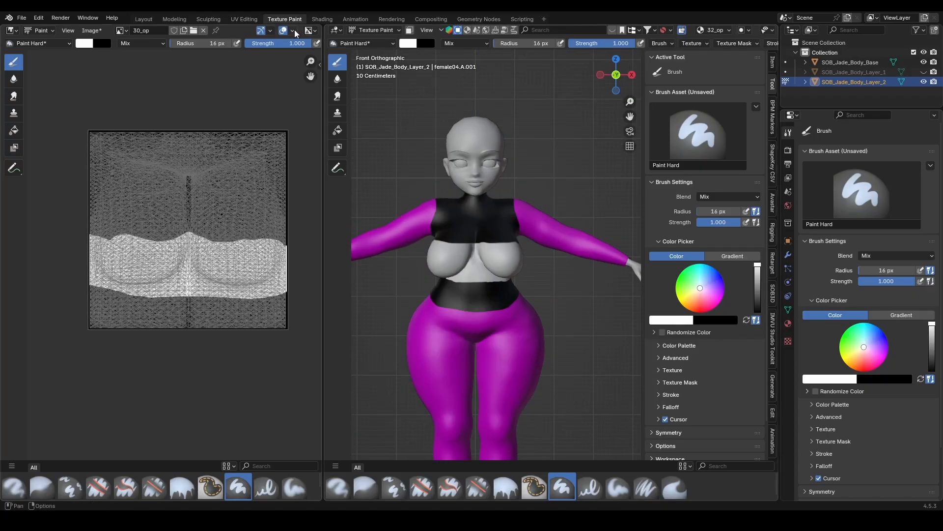
click(322, 19)
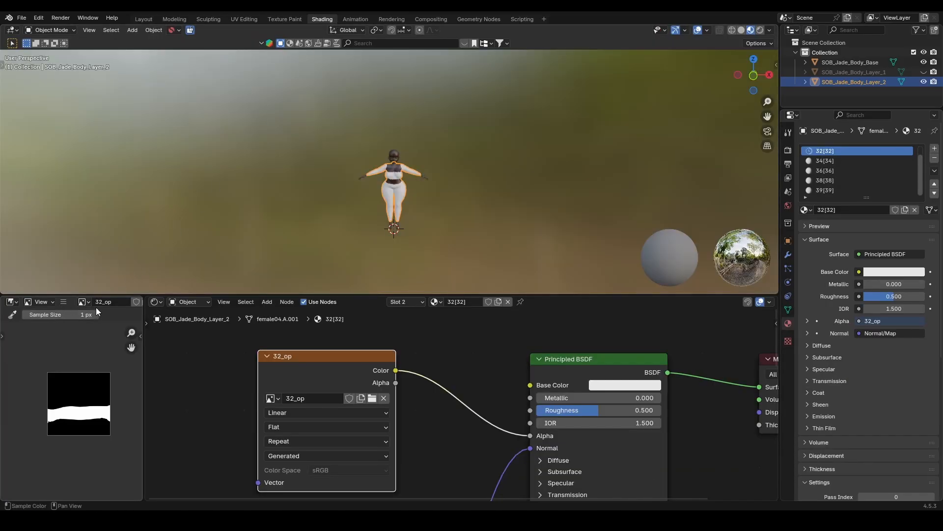
click(82, 302)
click(108, 338)
scroll(95, 433, up, 2)
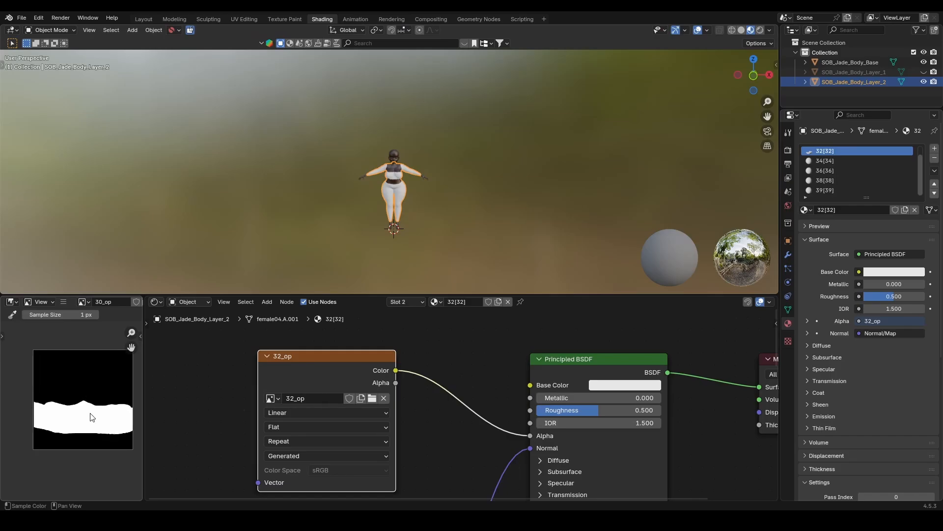
scroll(93, 393, down, 3)
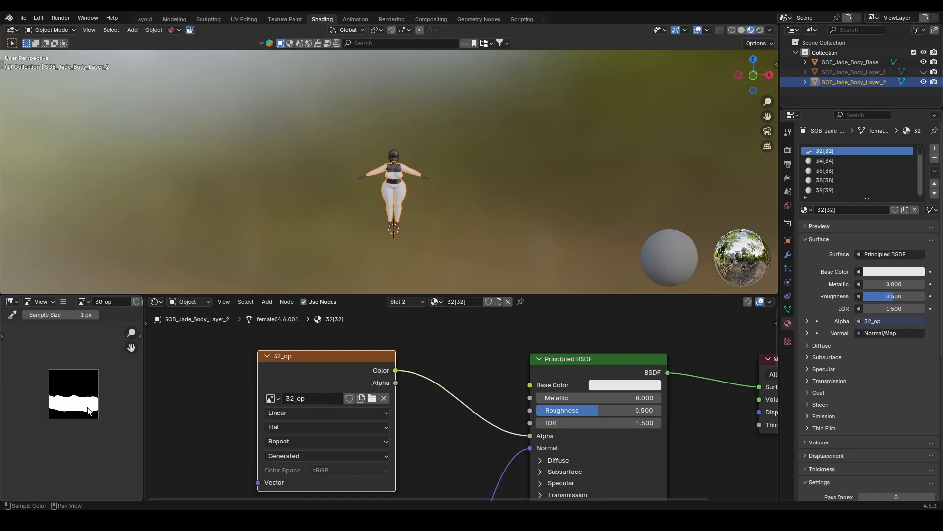
scroll(89, 411, up, 3)
middle_drag(93, 413, 131, 433)
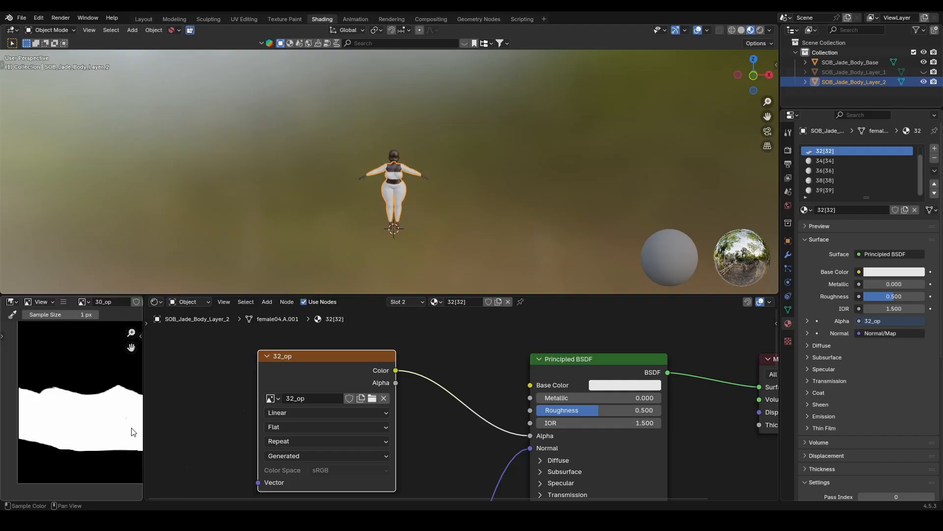
Unhide SOB_Jade_Body_Layer_1 and make it the active object, with the torso in close view
scroll(513, 196, up, 8)
middle_drag(520, 197, 761, 124)
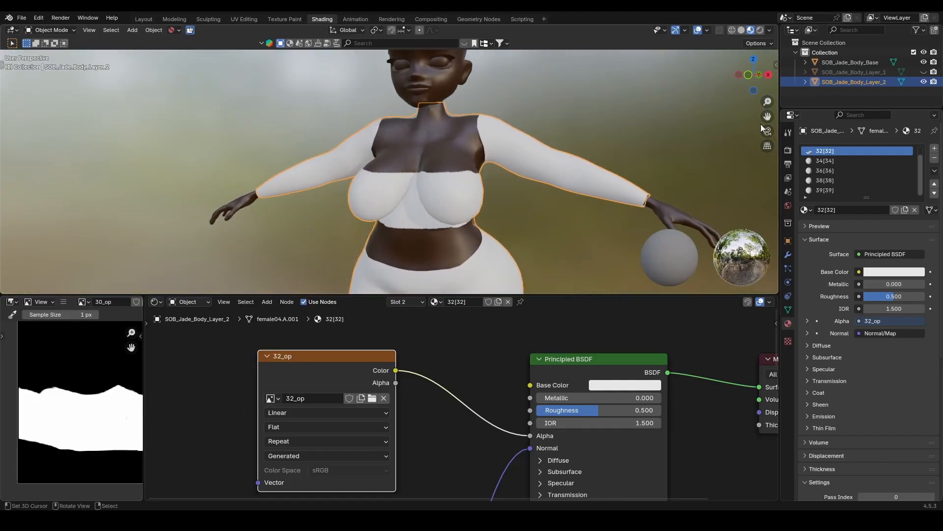
click(923, 72)
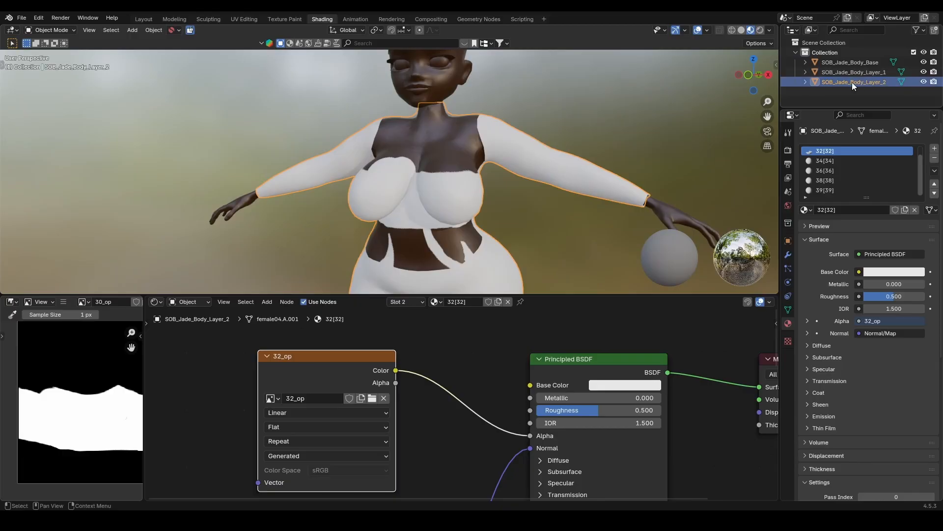
click(838, 72)
click(605, 377)
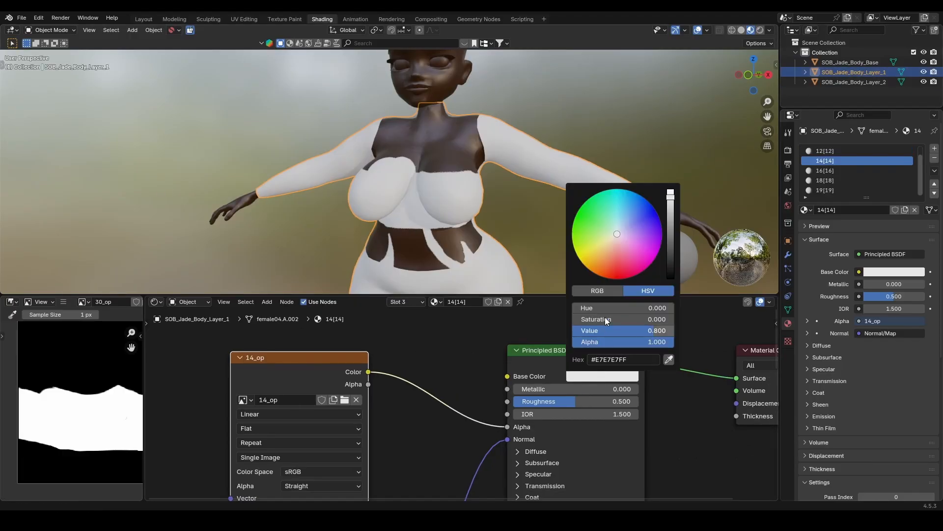
drag(608, 319, 669, 319)
drag(616, 274, 615, 274)
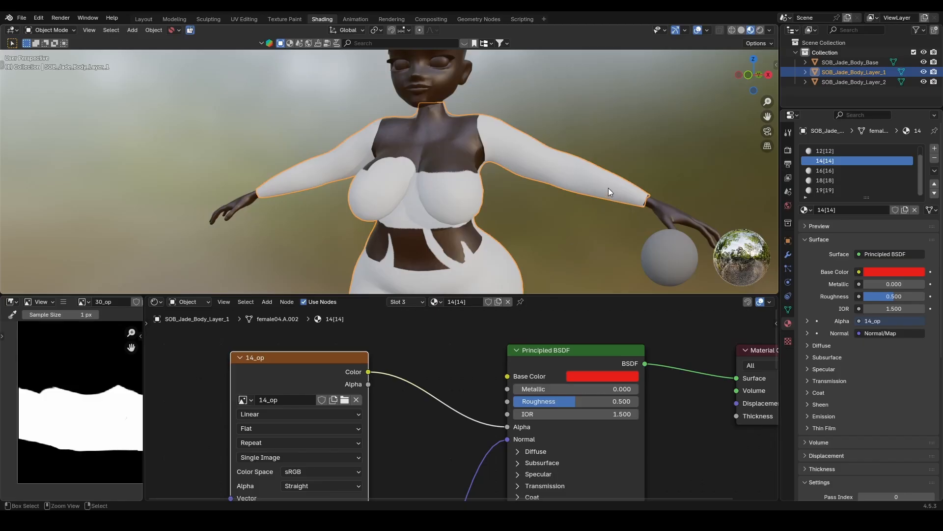
key(ctrl+z)
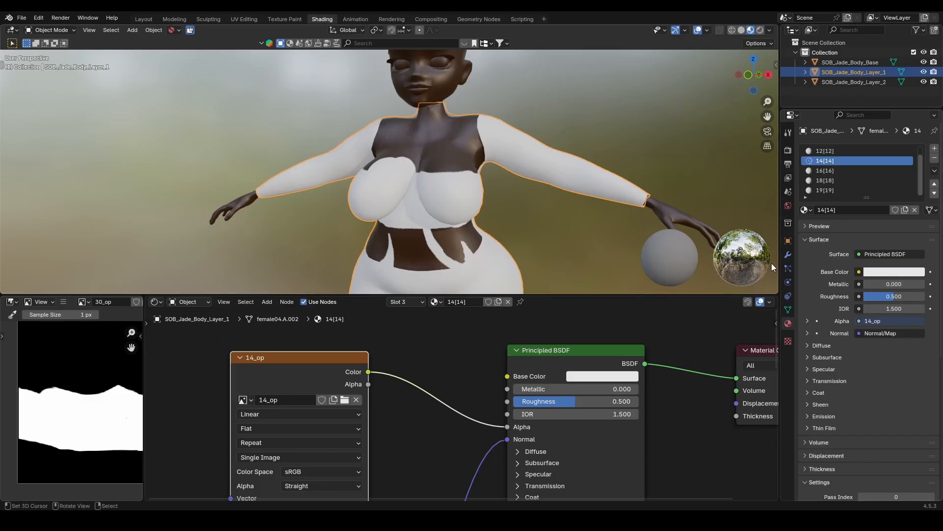
Set the base color of Layer 1's 10[10] material to a saturated red
scroll(846, 158, up, 1)
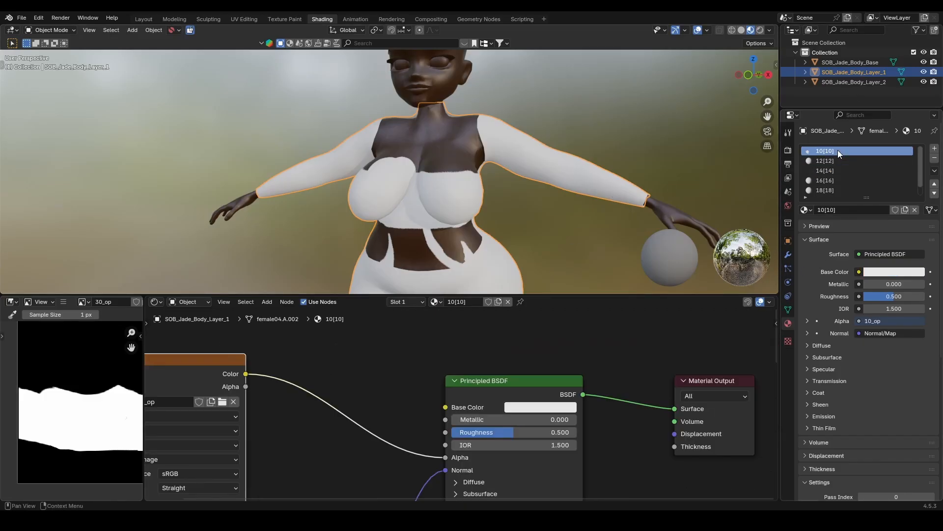
click(839, 151)
click(544, 407)
click(554, 300)
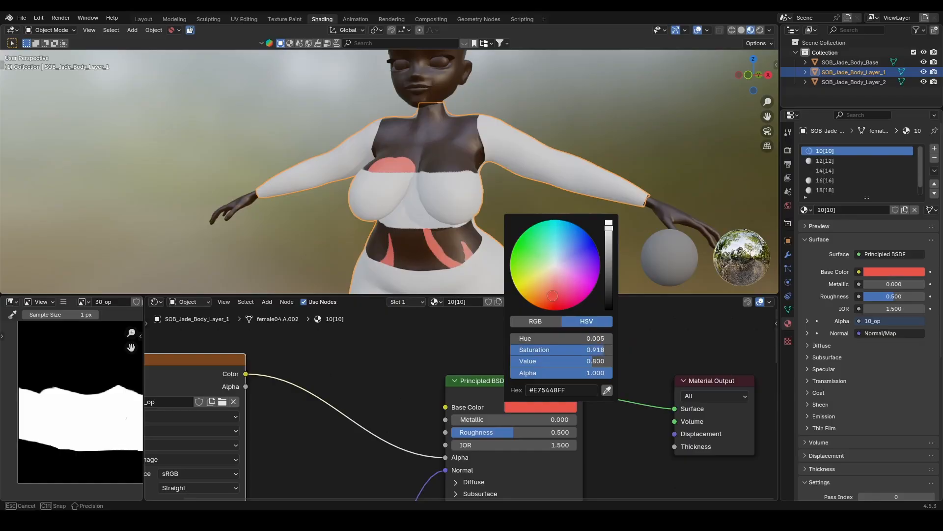
Examine how Layer 1's red torso areas sit beneath Layer 2's white chest band from the front and side
scroll(403, 218, down, 5)
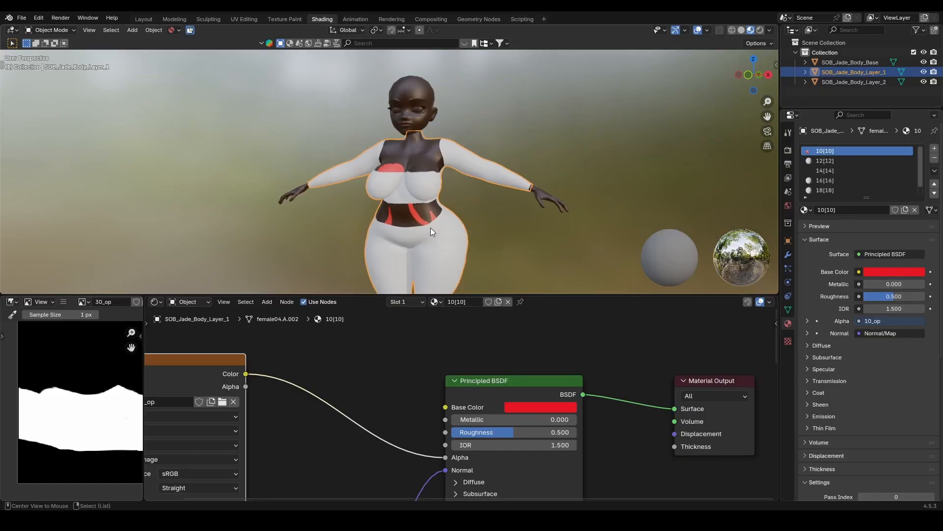
key(ctrl+KP_7)
key(KP_1)
scroll(437, 201, up, 5)
middle_drag(437, 202, 284, 226)
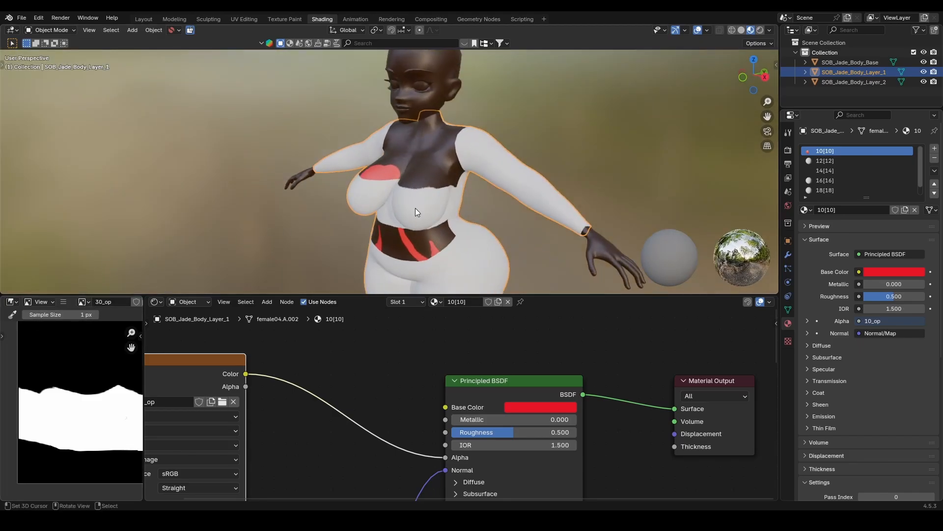
middle_drag(436, 185, 473, 163)
middle_drag(417, 198, 408, 181)
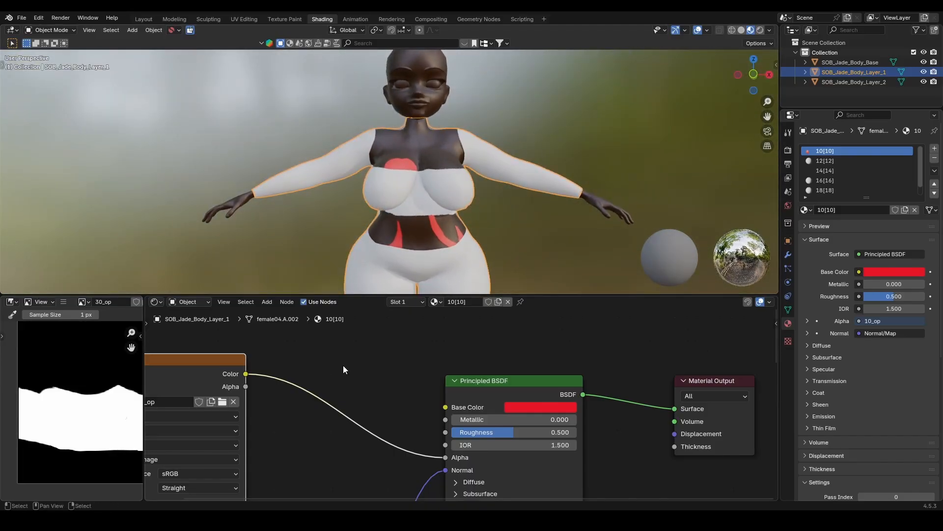
scroll(456, 242, down, 5)
scroll(456, 243, up, 5)
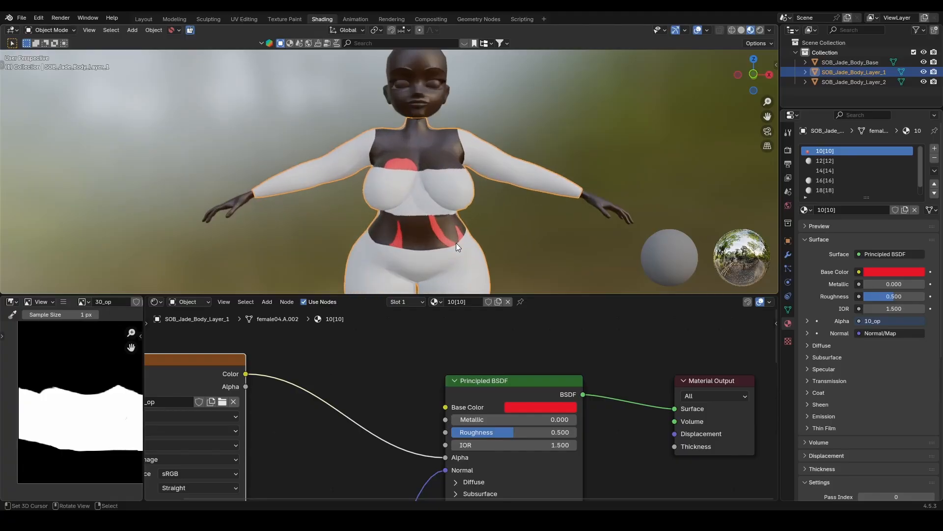
Set the render engine to Cycles with GPU Compute as the device, and expand the Bake settings
click(788, 150)
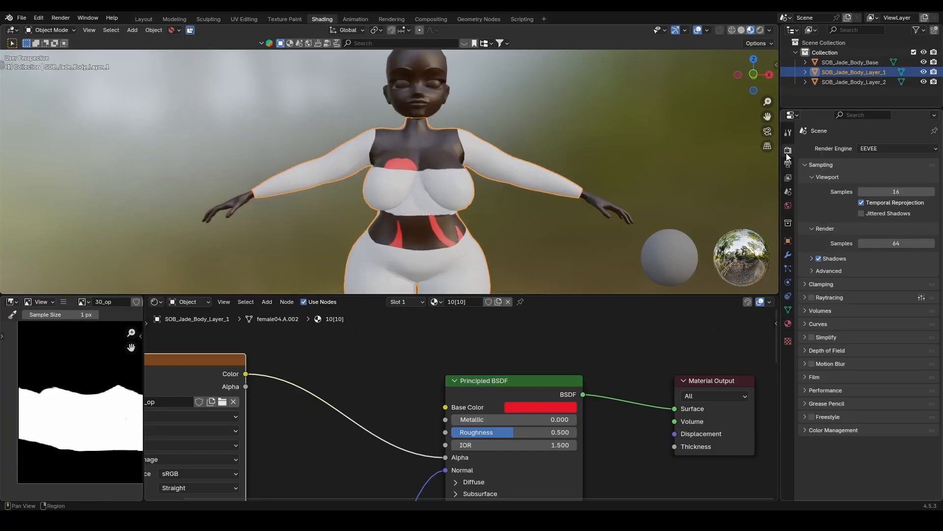
click(884, 152)
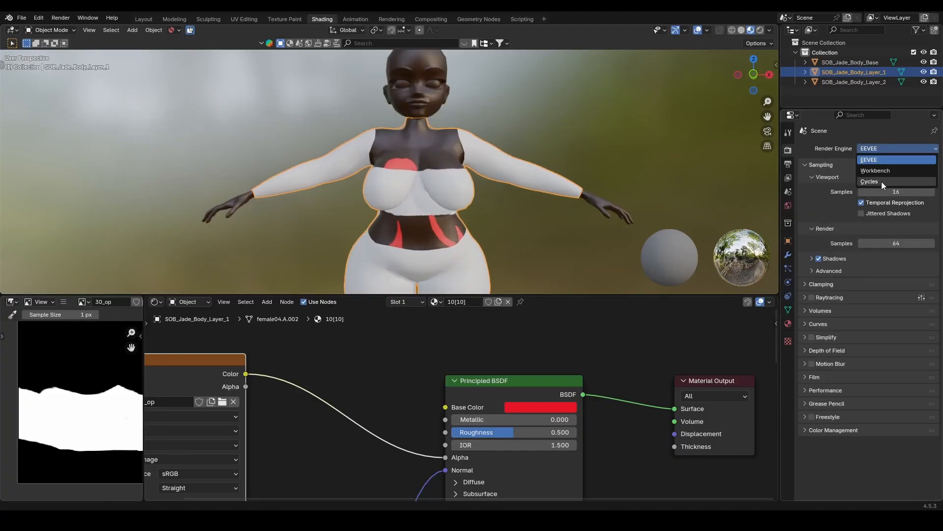
click(877, 182)
click(880, 172)
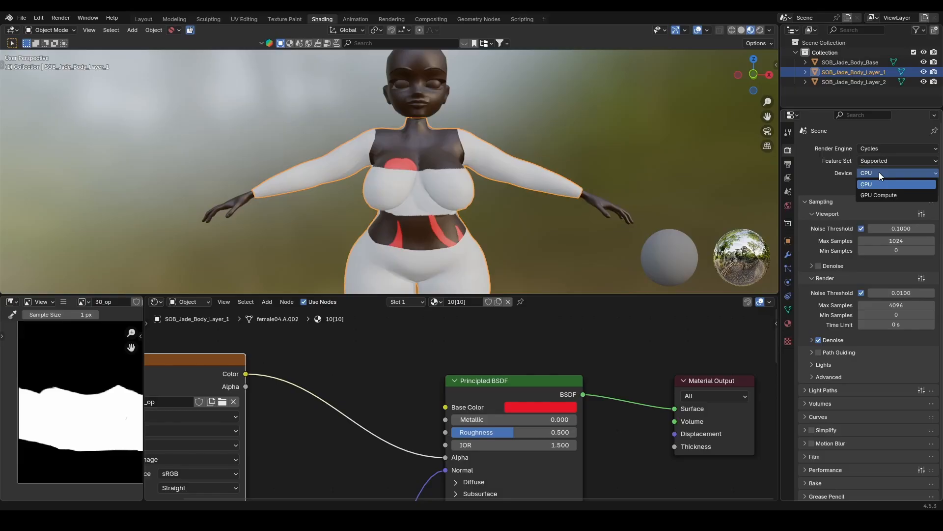
click(876, 199)
scroll(873, 229, down, 1)
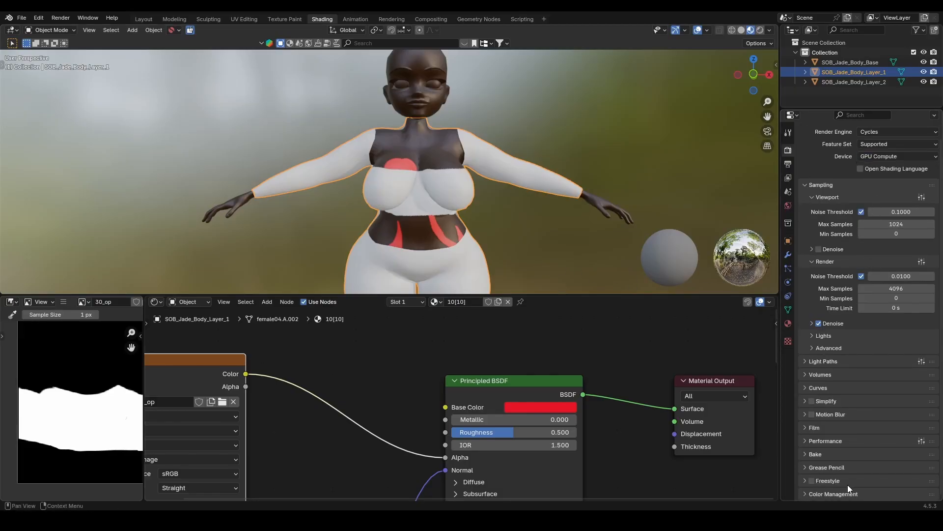
scroll(874, 428, down, 6)
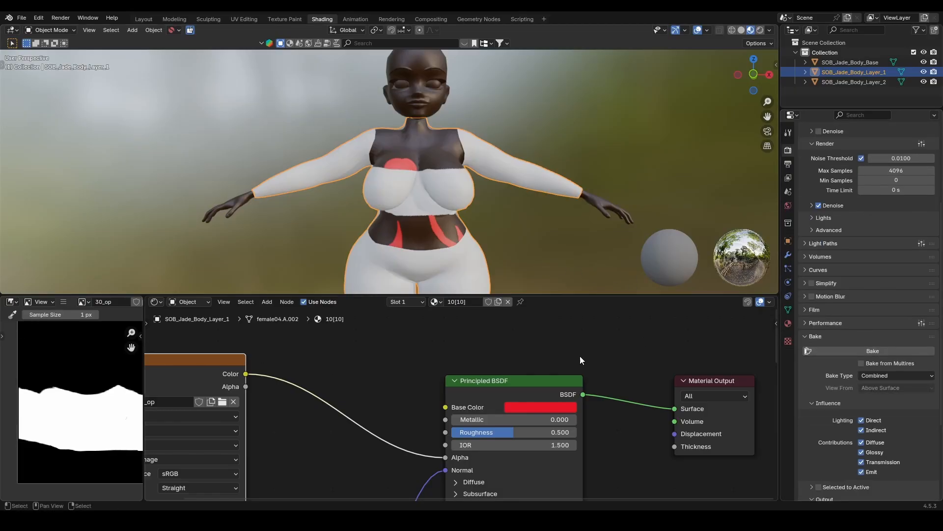
Briefly play and stop the animation, and deselect all objects
scroll(579, 356, down, 2)
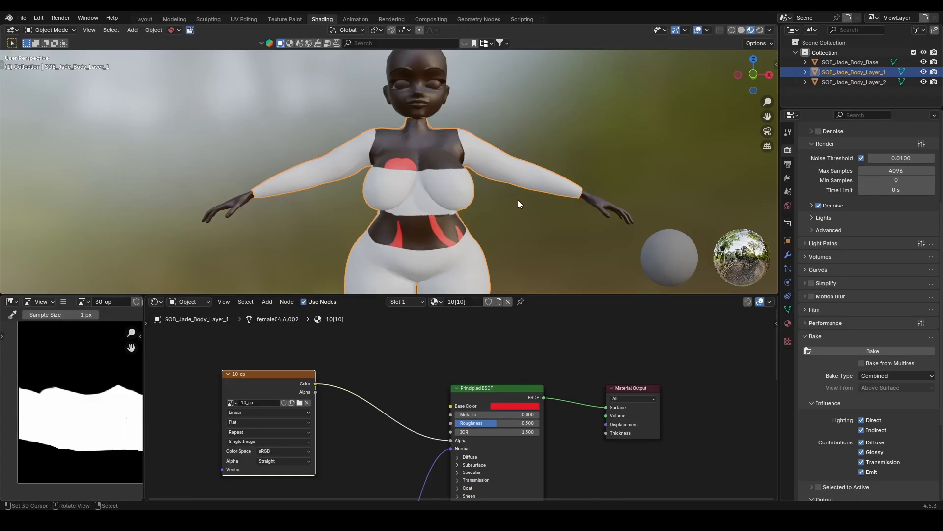
scroll(518, 200, down, 2)
scroll(528, 246, up, 1)
key(space)
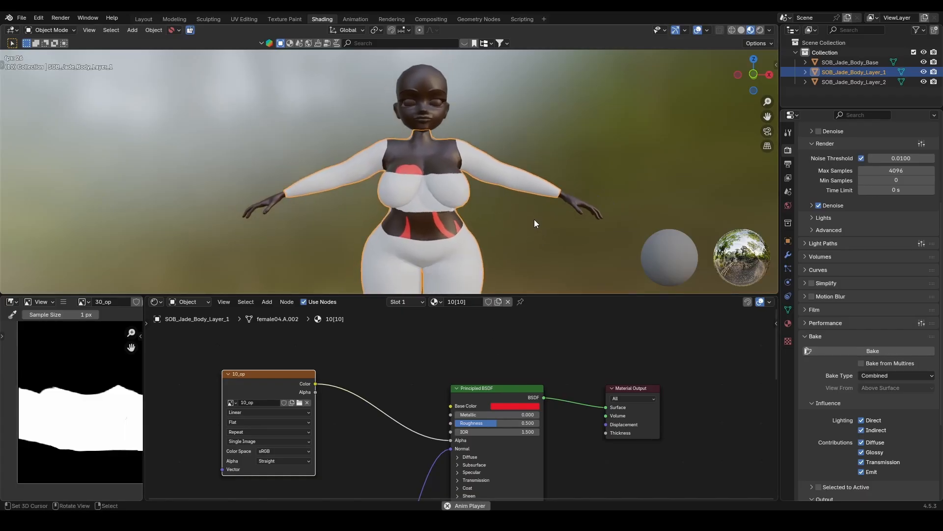
key(space)
key(alt+a)
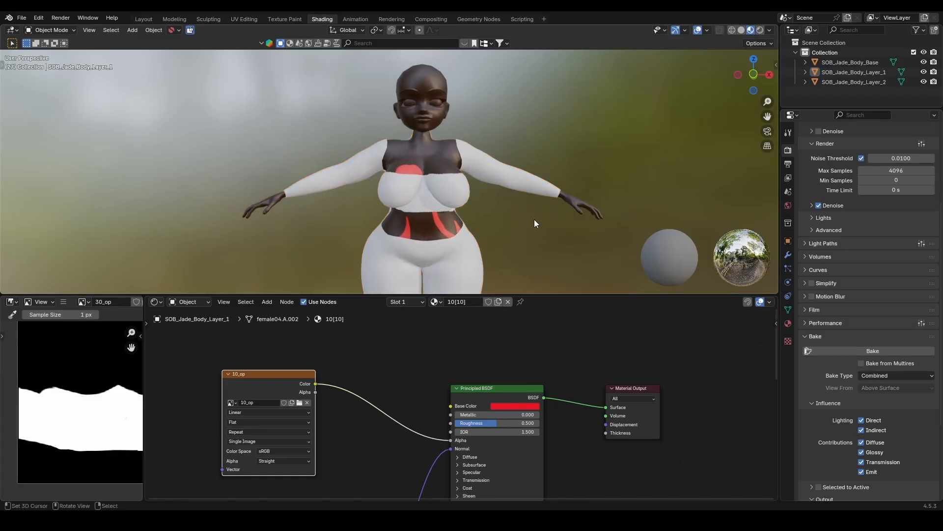
Examine the layered torso from both sides, checking the white chest band's edges and the red areas around it
shift+middle_drag(534, 219, 555, 229)
scroll(457, 231, down, 5)
scroll(497, 225, up, 2)
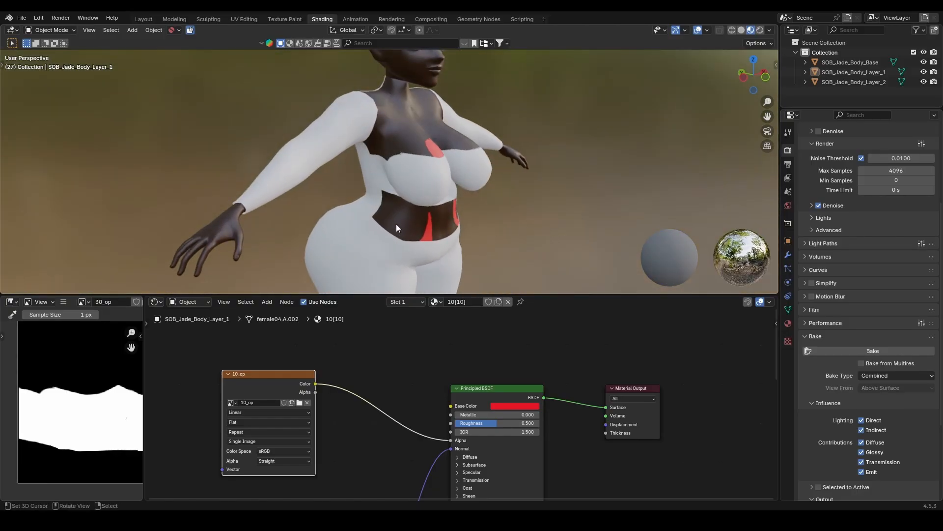
scroll(398, 227, up, 2)
middle_drag(398, 227, 433, 236)
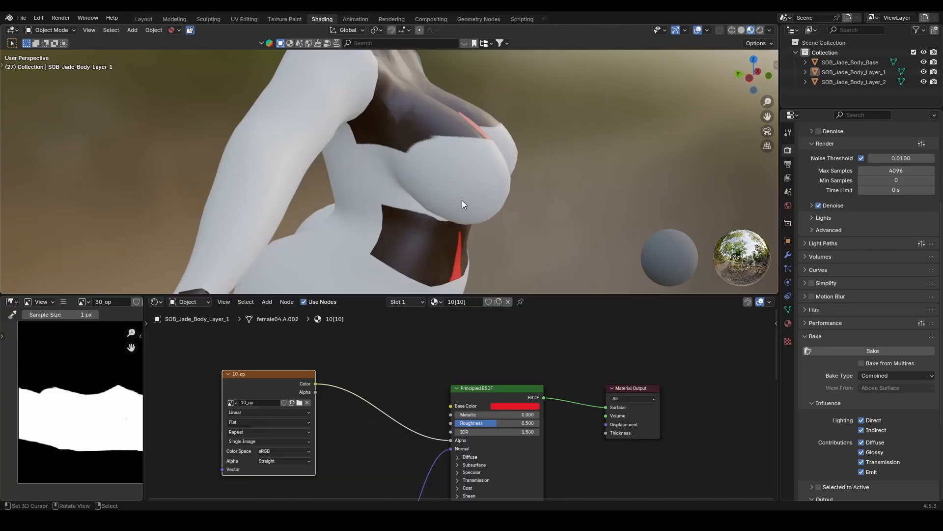
scroll(491, 210, down, 5)
middle_drag(491, 210, 364, 217)
scroll(498, 216, up, 2)
scroll(379, 220, down, 3)
middle_drag(439, 231, 387, 225)
scroll(441, 232, up, 4)
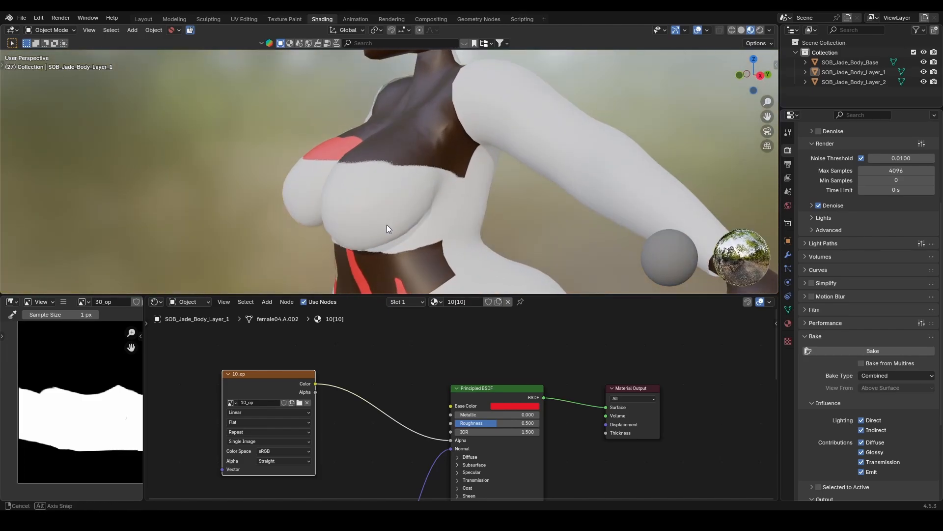